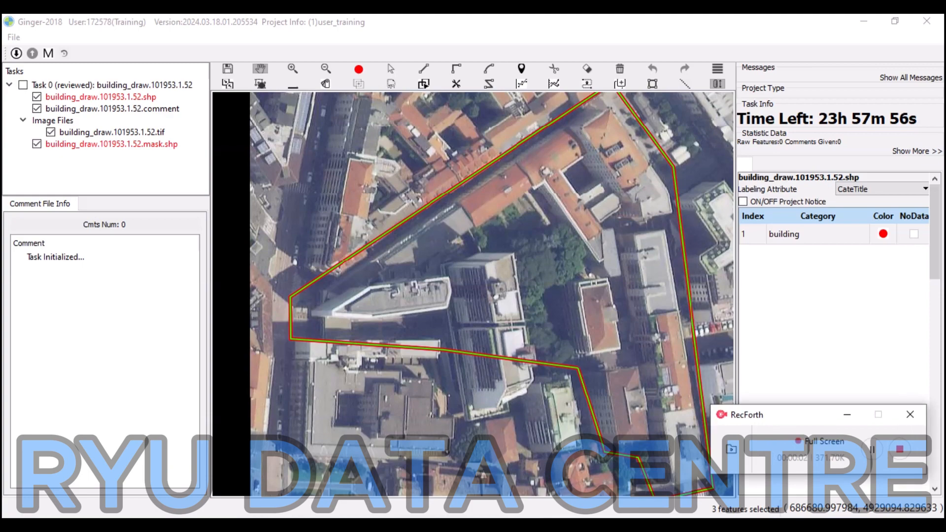
Draw a rectangular building outline around the orange-roofed block beside the mask's upper corner.
{"action": "left_click", "coordinate": [483, 277]}
{"action": "scroll", "coordinate": [640, 190], "scroll_direction": "up", "scroll_amount": 2}
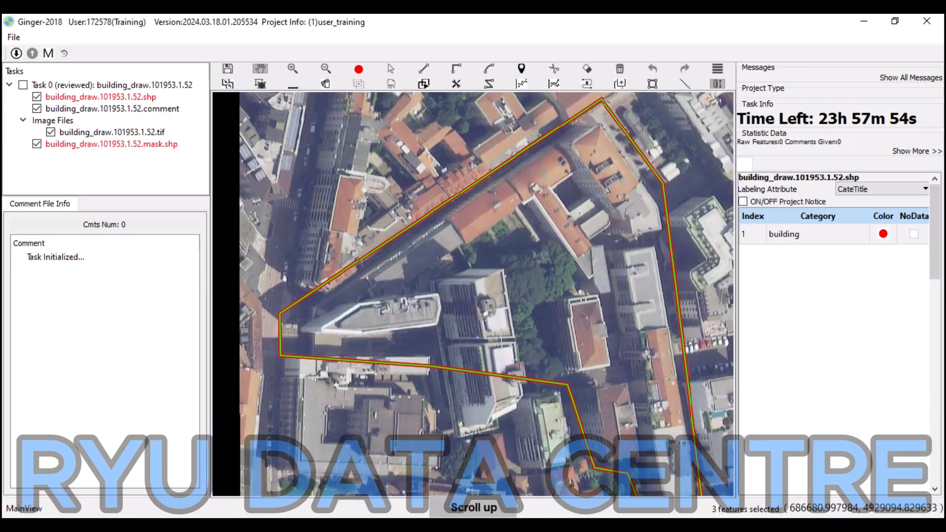
{"action": "scroll", "coordinate": [685, 99], "scroll_direction": "up", "scroll_amount": 3}
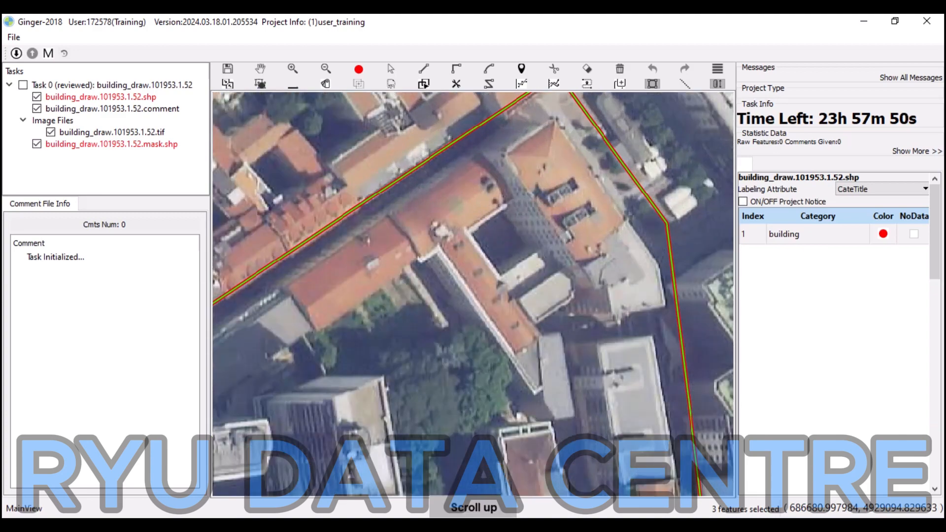
{"action": "key", "text": "r"}
{"action": "key", "text": "Escape"}
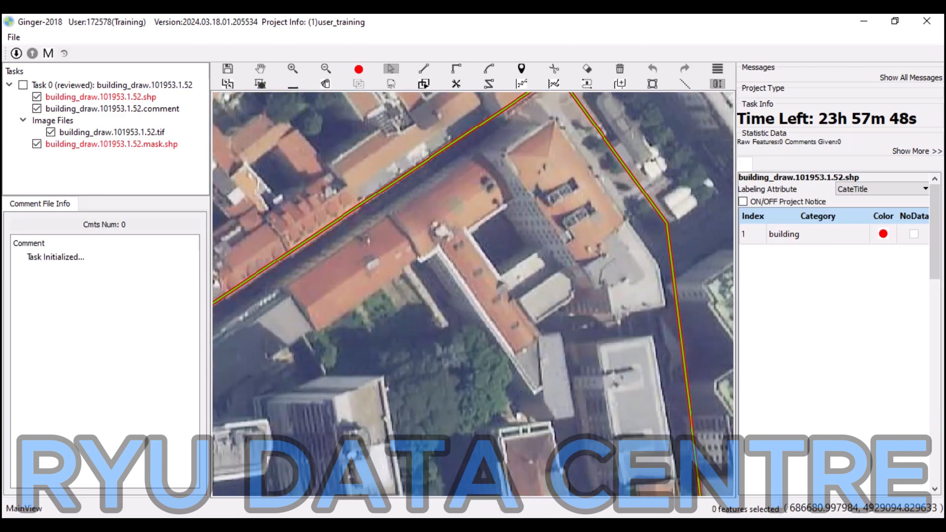
{"action": "key", "text": "r"}
{"action": "key", "text": "r"}
{"action": "key", "text": "Escape"}
{"action": "key", "text": "r"}
{"action": "left_click", "coordinate": [553, 120]}
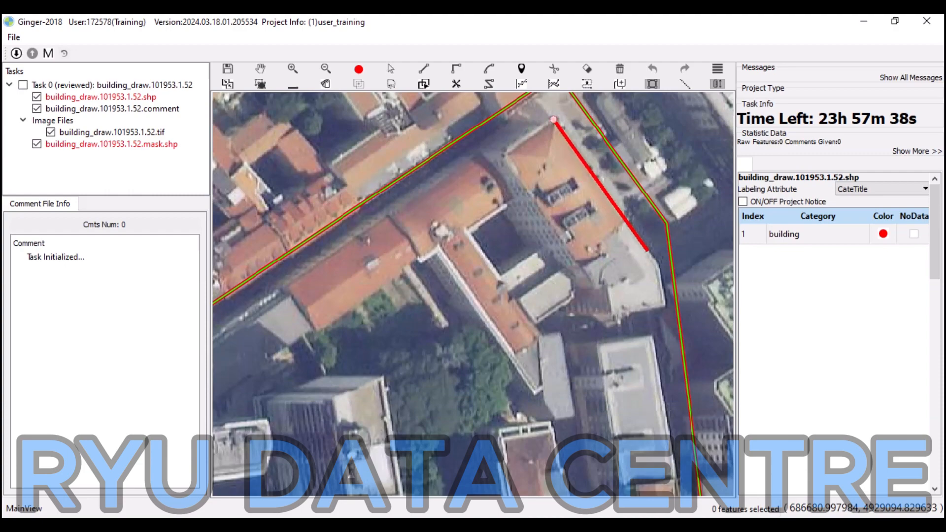
{"action": "left_click", "coordinate": [648, 249]}
{"action": "left_click", "coordinate": [501, 156]}
{"action": "scroll", "coordinate": [598, 239], "scroll_direction": "up", "scroll_amount": 1}
Reshape the rectangle's lower end so the outline also encloses the adjoining grey flat-roofed section with its angled corner.
{"action": "left_click", "coordinate": [608, 268]}
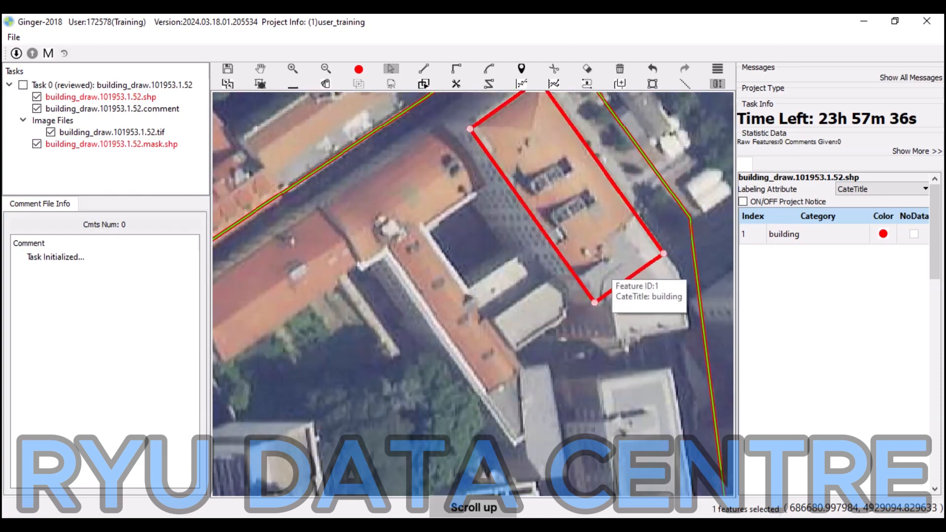
{"action": "left_click", "coordinate": [521, 84]}
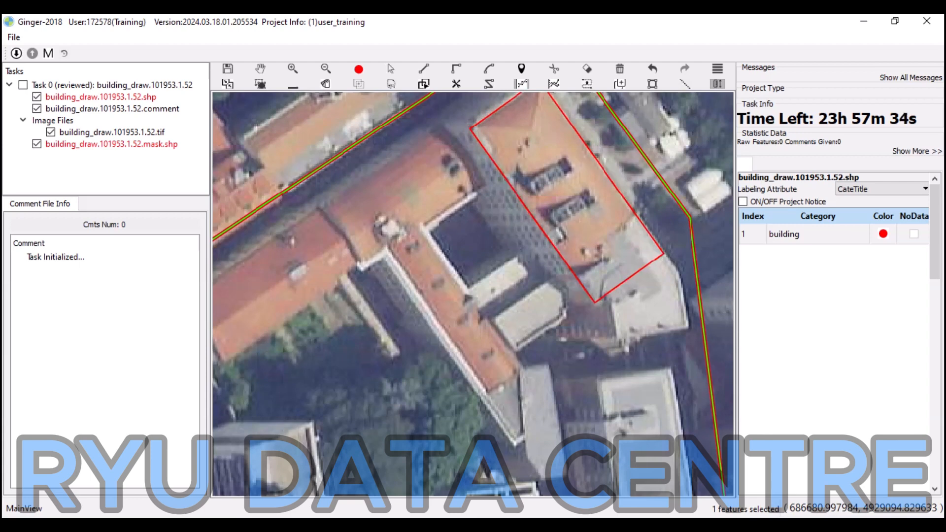
{"action": "left_click", "coordinate": [664, 253]}
{"action": "left_click", "coordinate": [677, 273]}
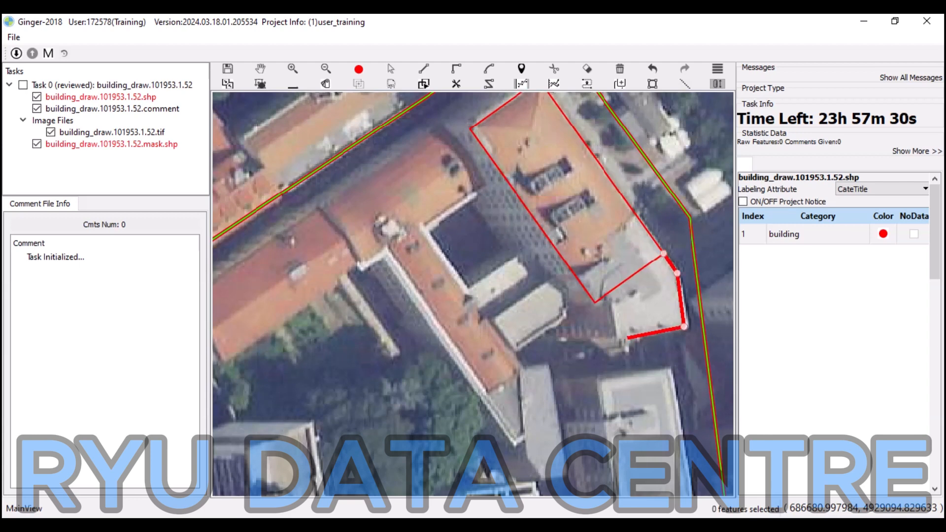
{"action": "left_click", "coordinate": [686, 328]}
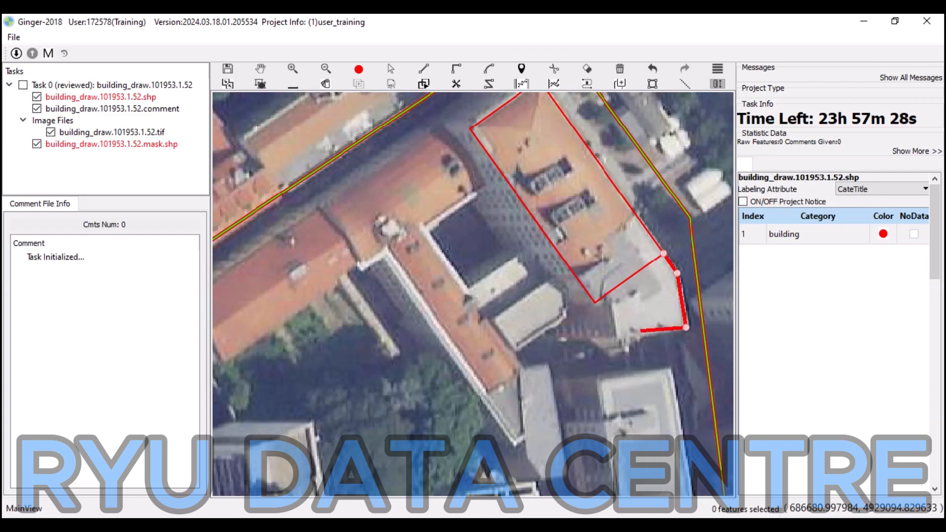
{"action": "left_click", "coordinate": [619, 338]}
{"action": "left_click", "coordinate": [610, 291]}
Select the reshaped building outline and show its dashed green roof-to-base offset.
{"action": "key", "text": "h"}
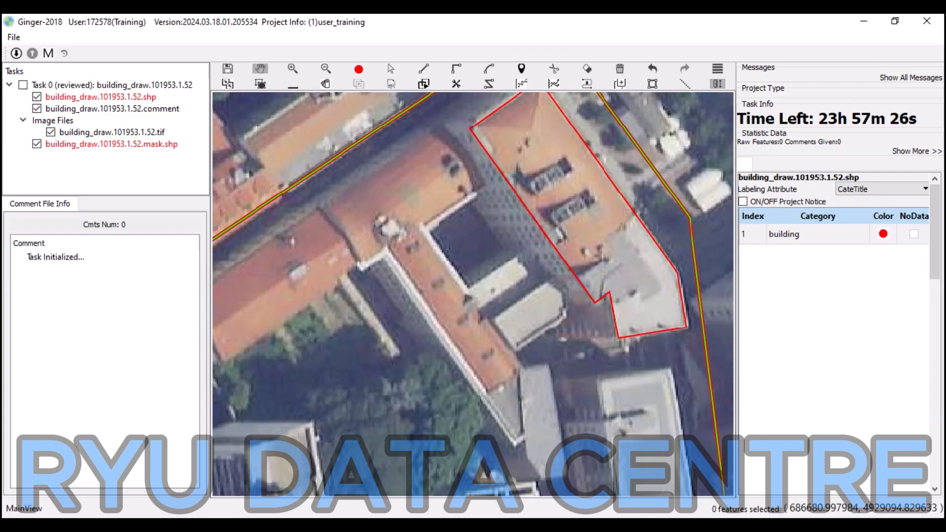
{"action": "left_click_drag", "start_coordinate": [610, 291], "coordinate": [655, 368]}
{"action": "key", "text": "s"}
{"action": "left_click", "coordinate": [559, 203]}
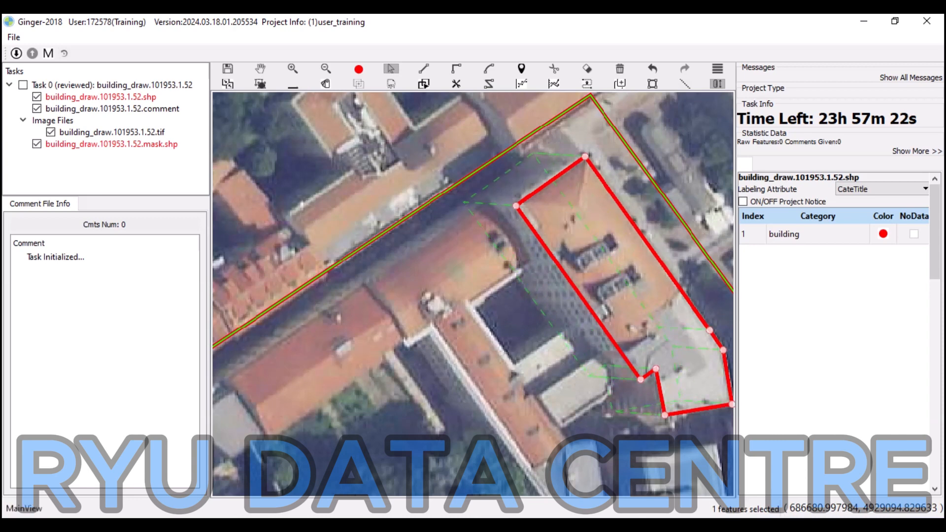
{"action": "key", "text": "Escape"}
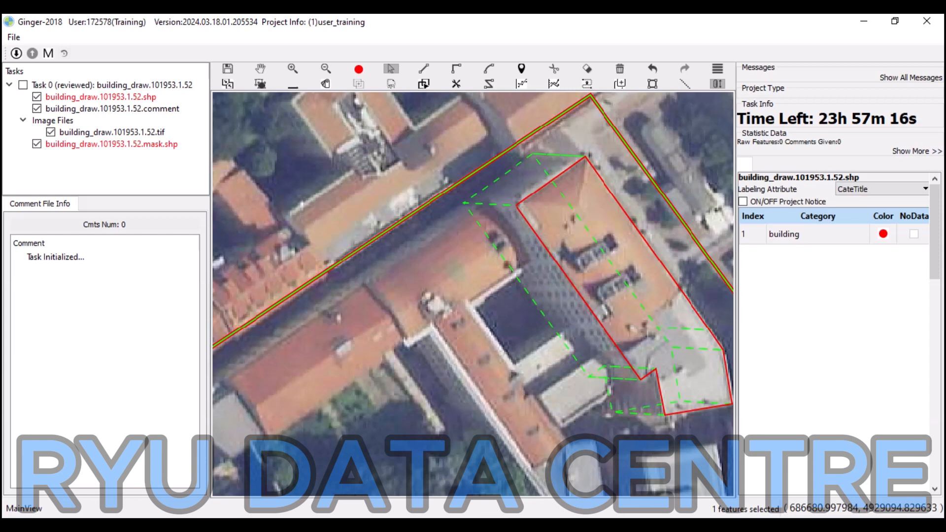
Start outlining the neighbouring orange-roofed building from its street corner, tracing the end wall and two sides of the dark courtyard.
{"action": "key", "text": "space"}
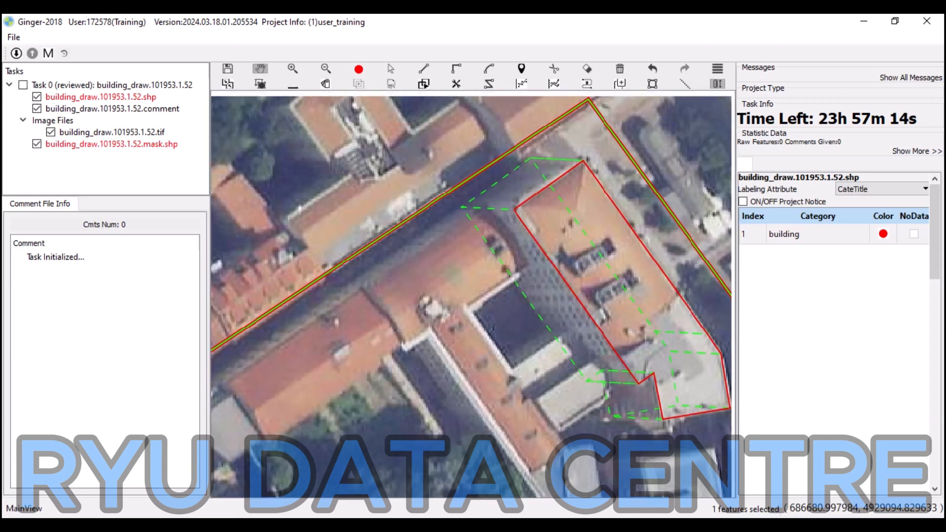
{"action": "mouse_move", "coordinate": [523, 282]}
{"action": "left_mouse_down"}
{"action": "mouse_move", "coordinate": [542, 287]}
{"action": "mouse_move", "coordinate": [535, 282]}
{"action": "left_mouse_up"}
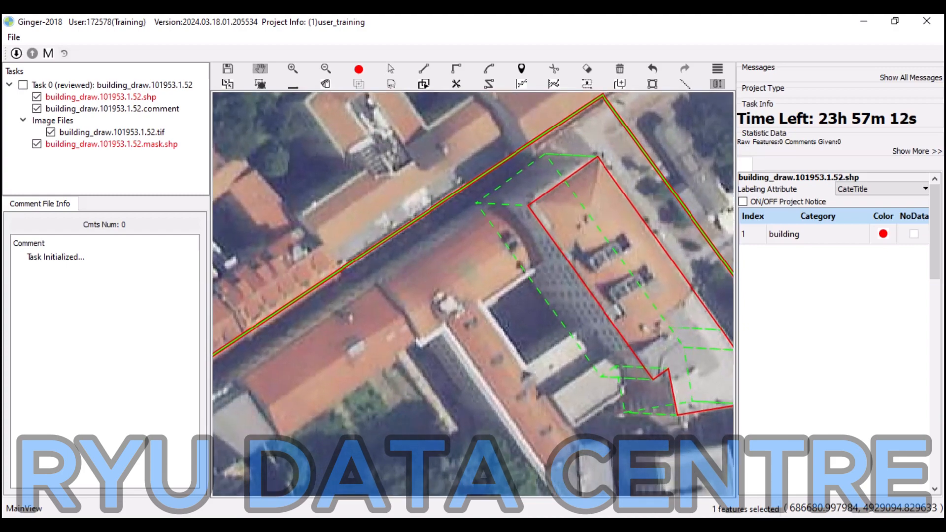
{"action": "scroll", "coordinate": [473, 294], "scroll_direction": "down", "scroll_amount": 1}
{"action": "left_click_drag", "start_coordinate": [473, 294], "coordinate": [456, 272]}
{"action": "key", "text": "r"}
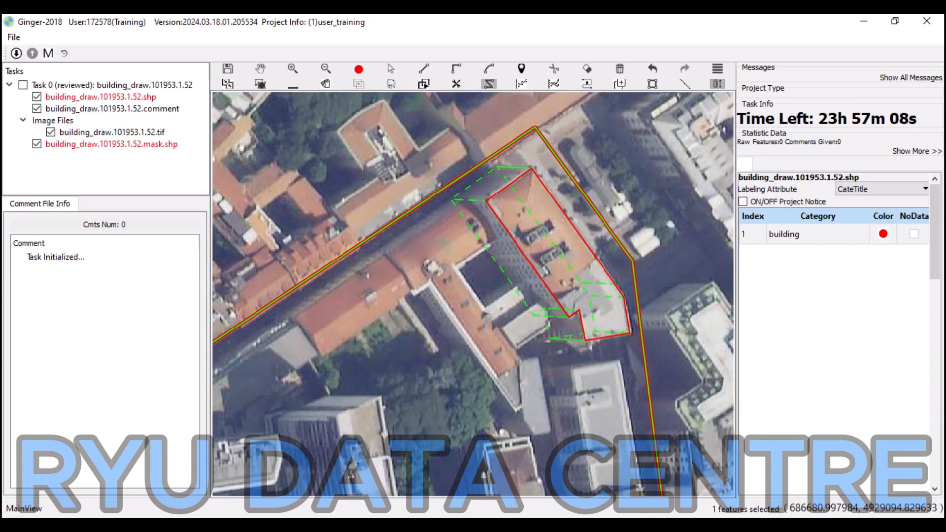
{"action": "left_click", "coordinate": [466, 200]}
{"action": "left_click", "coordinate": [498, 241]}
{"action": "key", "text": "o"}
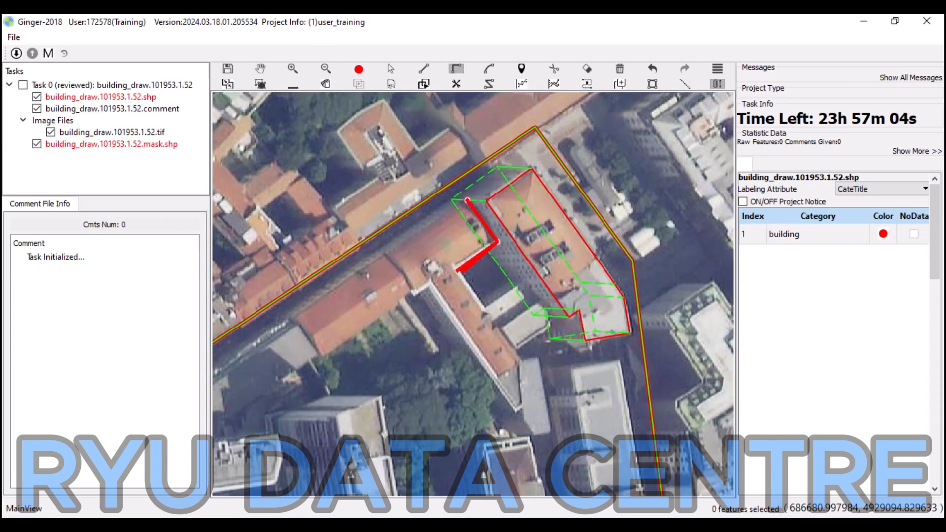
{"action": "left_click", "coordinate": [459, 269]}
{"action": "left_click", "coordinate": [487, 309]}
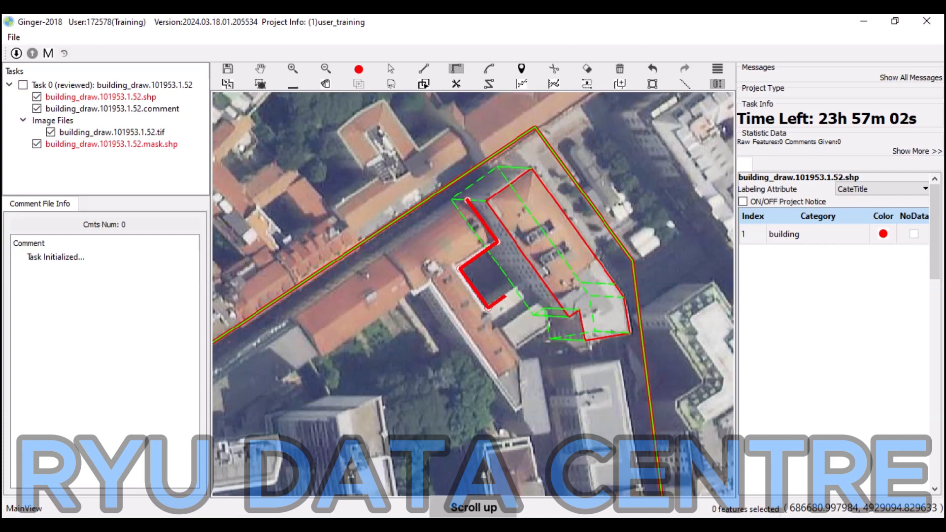
Continue the outline around the two light-roofed annexes, following their outer wall and chamfered corner back to the main wing.
{"action": "scroll", "coordinate": [511, 315], "scroll_direction": "up", "scroll_amount": 2}
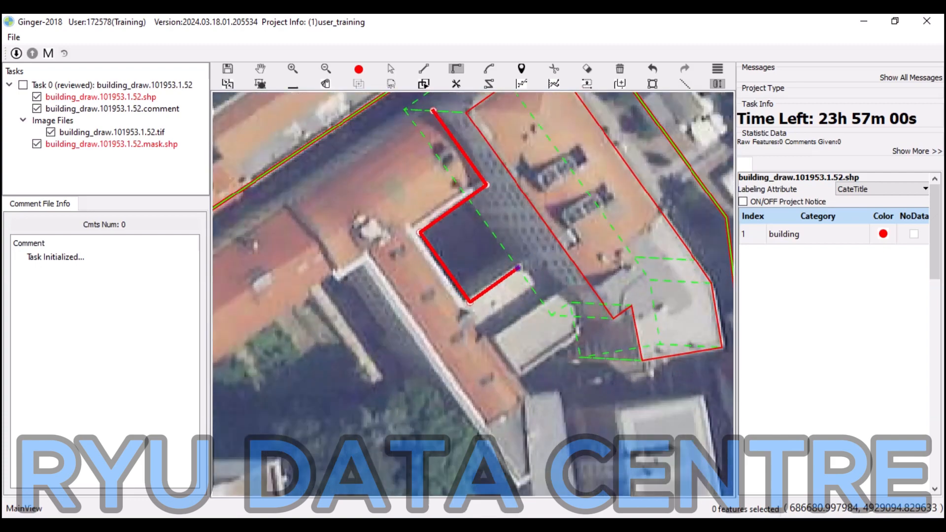
{"action": "key", "text": "z"}
{"action": "left_click", "coordinate": [535, 253]}
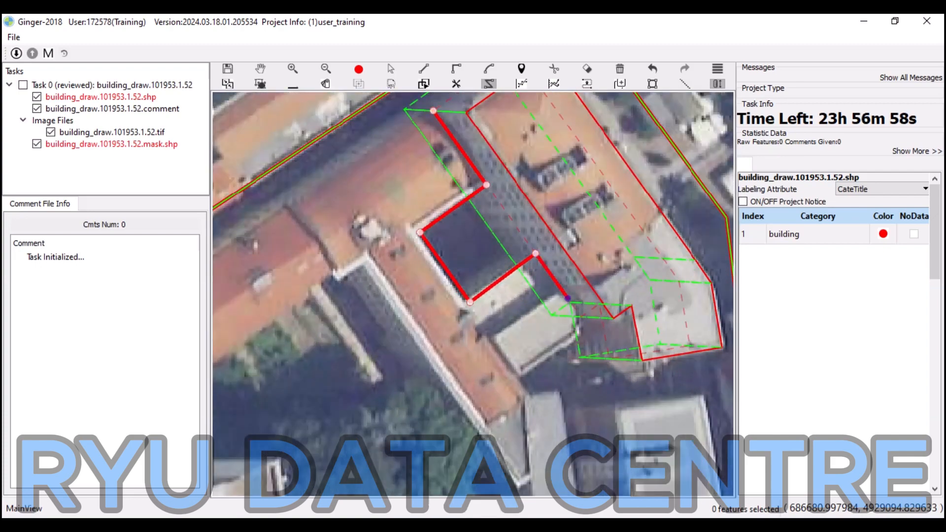
{"action": "left_click", "coordinate": [581, 316]}
{"action": "scroll", "coordinate": [573, 344], "scroll_direction": "up", "scroll_amount": 1}
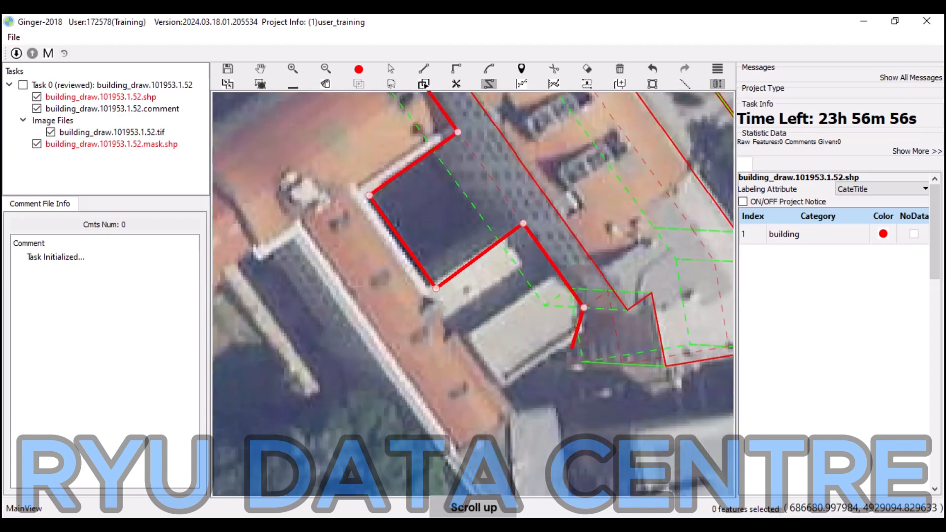
{"action": "left_click", "coordinate": [583, 334]}
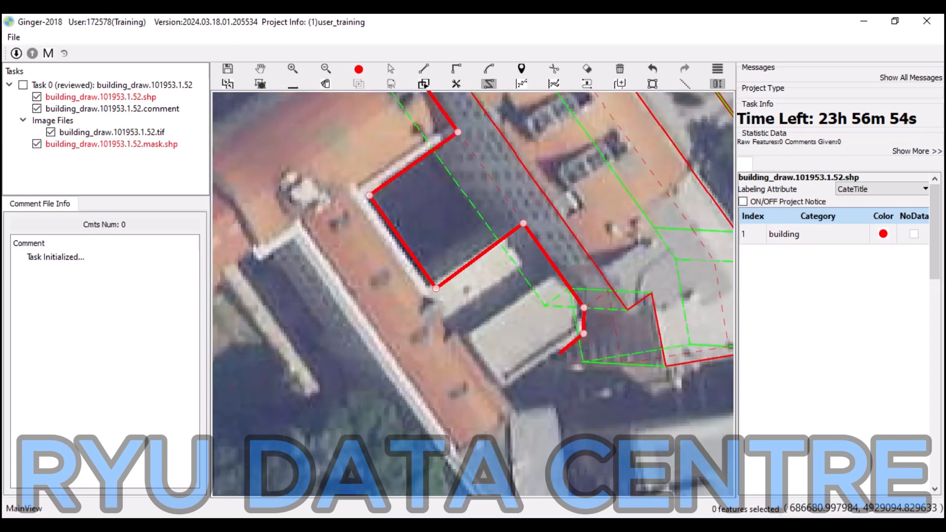
{"action": "left_click", "coordinate": [501, 391]}
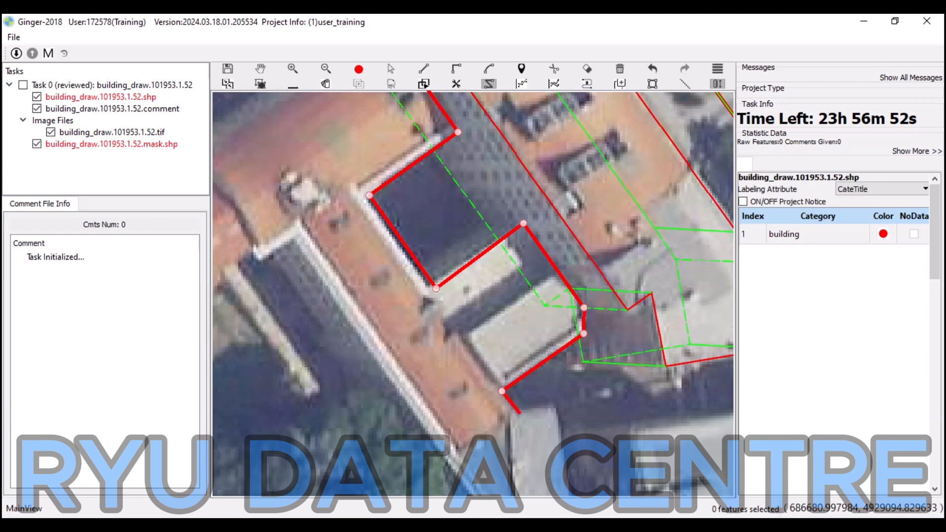
{"action": "left_click", "coordinate": [516, 414]}
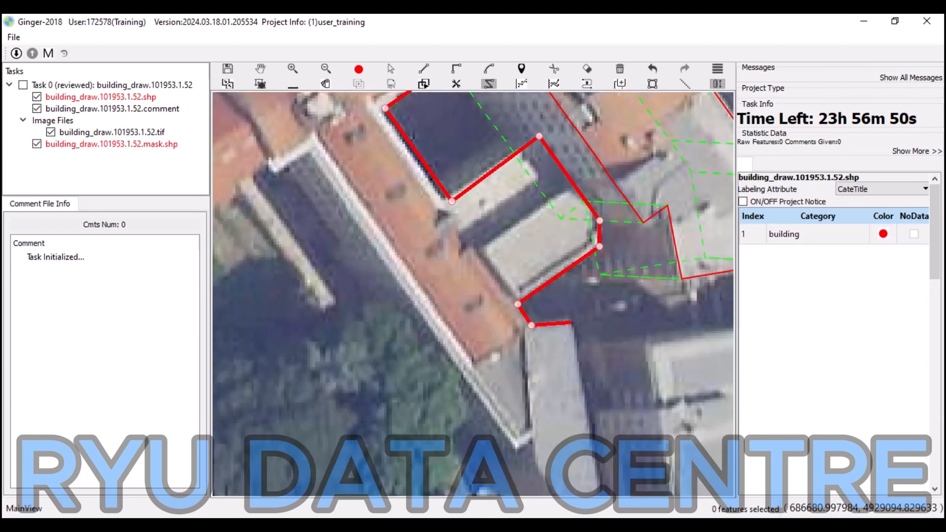
Trace the narrow grey extension below the annexes and return the outline to the tip of the orange-roofed wing.
{"action": "left_click", "coordinate": [570, 323]}
{"action": "scroll", "coordinate": [594, 349], "scroll_direction": "down", "scroll_amount": 1}
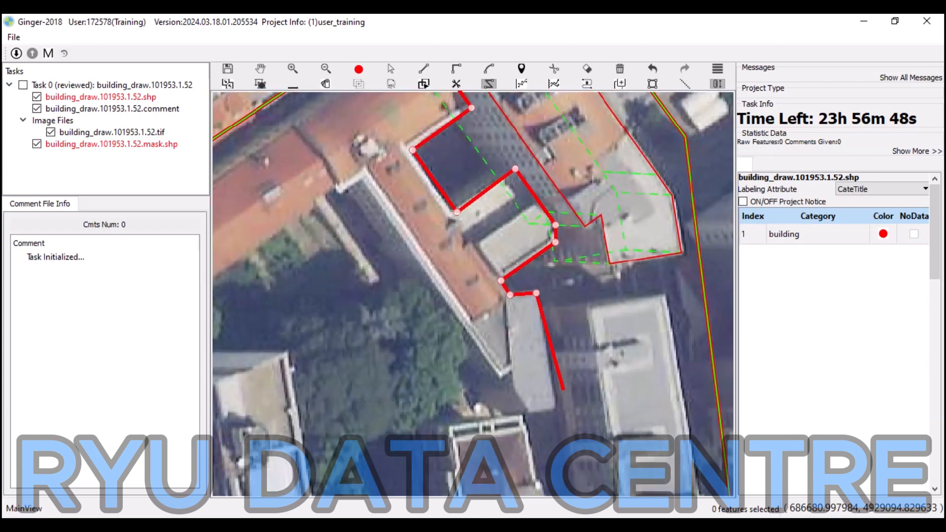
{"action": "left_click", "coordinate": [555, 410]}
{"action": "left_click", "coordinate": [530, 415]}
{"action": "left_click", "coordinate": [513, 389]}
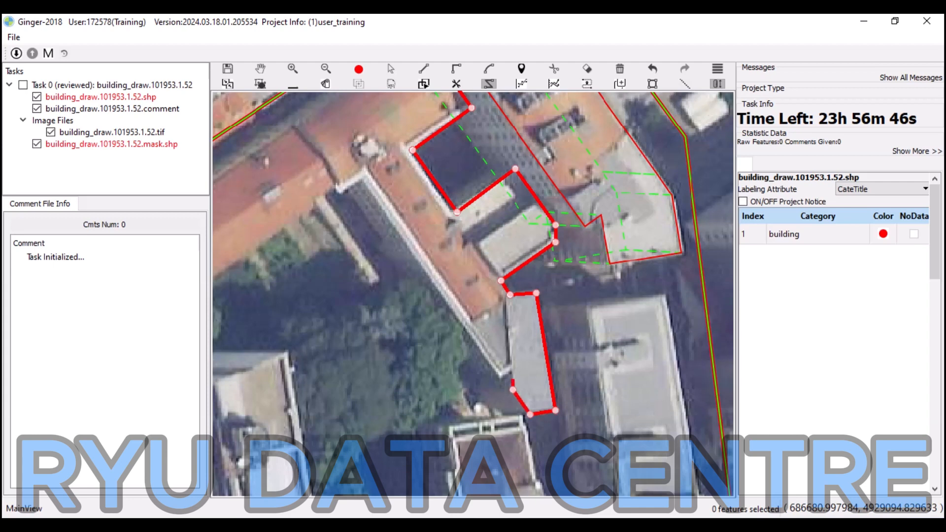
{"action": "left_click", "coordinate": [512, 369]}
{"action": "left_click", "coordinate": [500, 377]}
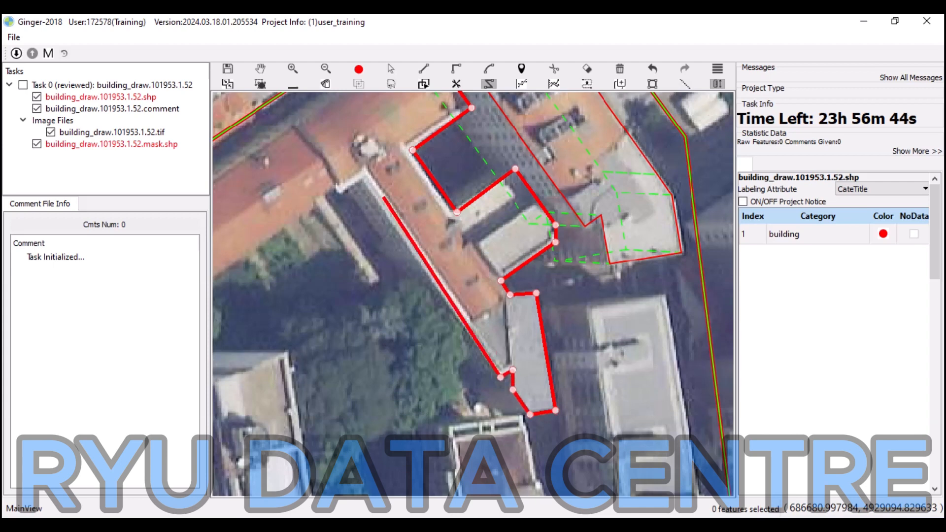
Complete the building outline along the wing's long outer wall, the inner notch and the street-facing block's edges.
{"action": "left_click", "coordinate": [362, 179]}
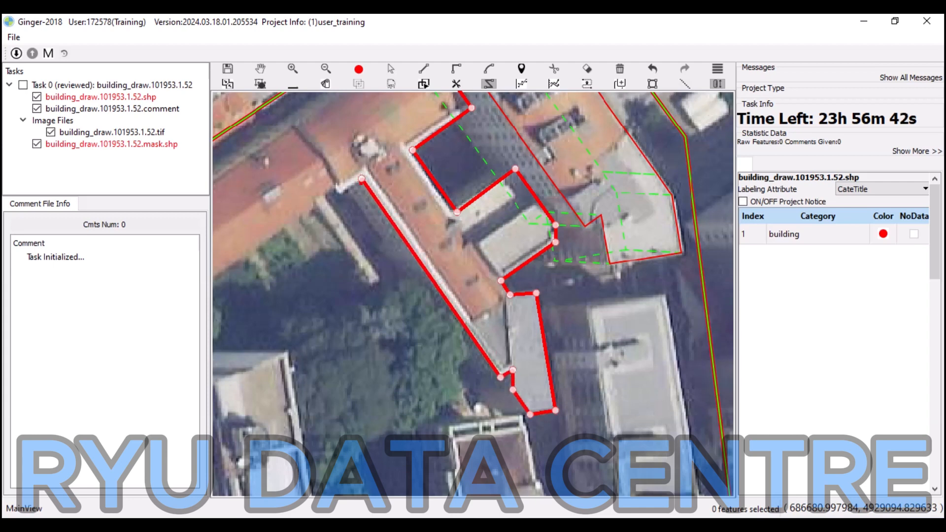
{"action": "key", "text": "r"}
{"action": "left_click", "coordinate": [341, 192]}
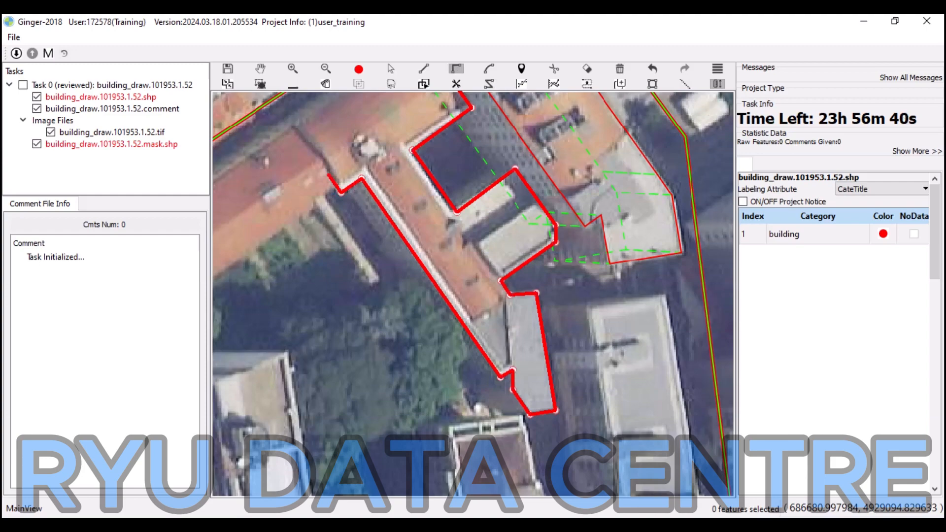
{"action": "left_click_drag", "start_coordinate": [327, 172], "coordinate": [356, 277]}
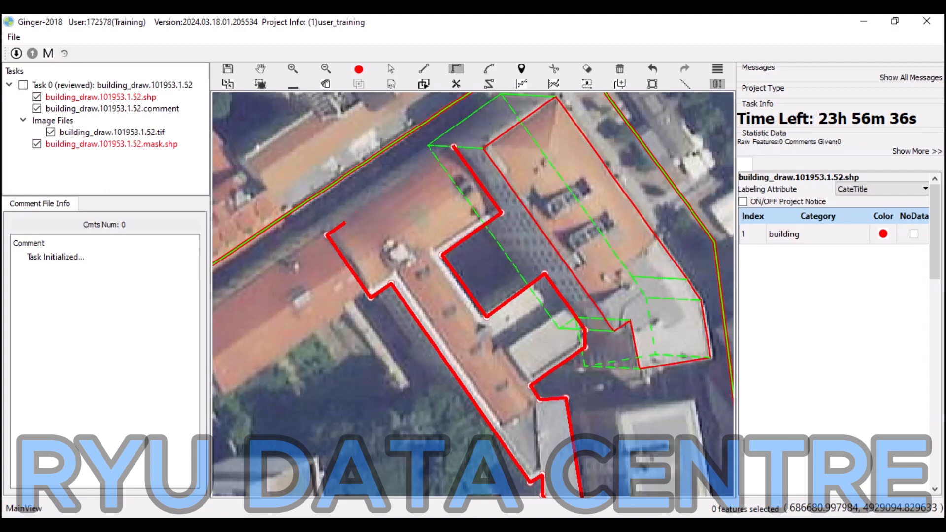
{"action": "mouse_move", "coordinate": [365, 209]}
{"action": "left_mouse_down"}
{"action": "mouse_move", "coordinate": [371, 202]}
{"action": "mouse_move", "coordinate": [385, 257]}
{"action": "left_mouse_up"}
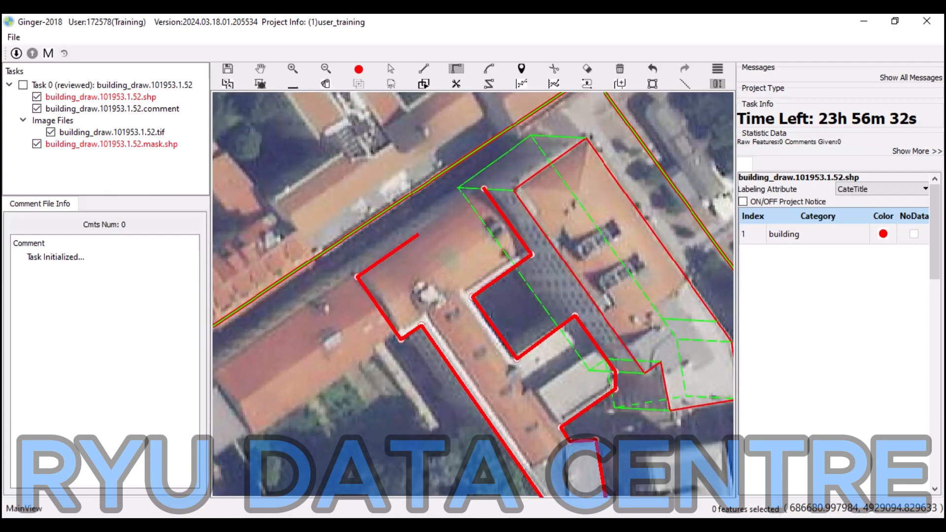
{"action": "double_click", "coordinate": [449, 212]}
{"action": "key", "text": "space"}
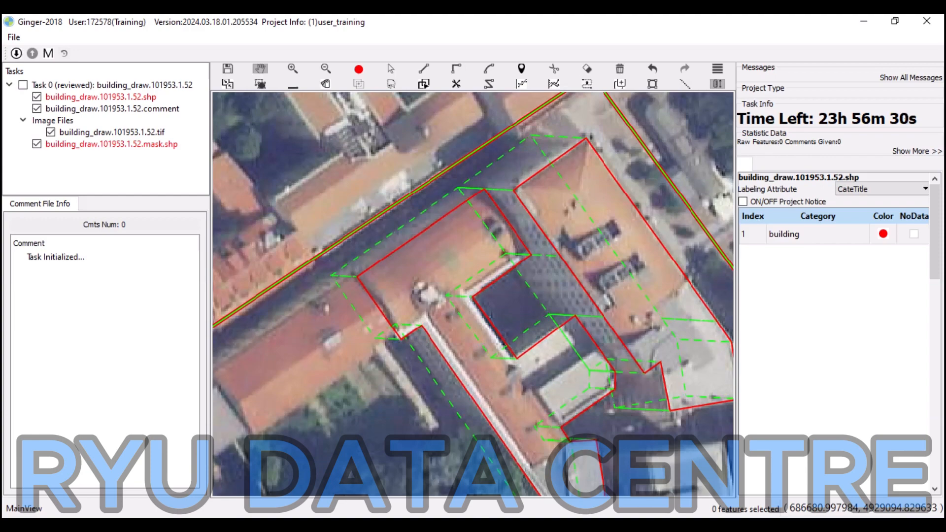
Split the two light-roofed annexes from the main wing with a cut from the courtyard corner to the annexes' far corner.
{"action": "left_click_drag", "start_coordinate": [473, 305], "coordinate": [455, 283]}
{"action": "left_click_drag", "start_coordinate": [495, 319], "coordinate": [421, 256]}
{"action": "scroll", "coordinate": [470, 301], "scroll_direction": "up", "scroll_amount": 1}
{"action": "left_click", "coordinate": [464, 306]}
{"action": "key", "text": "space"}
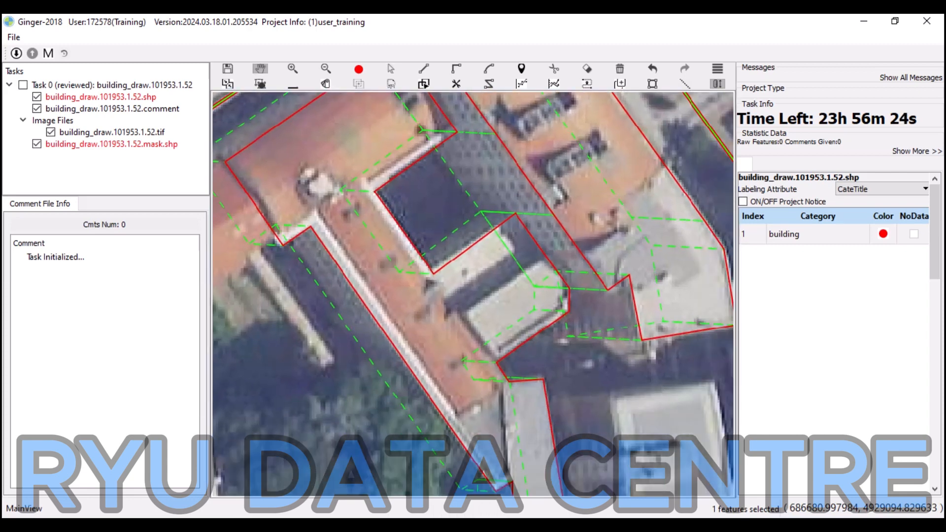
{"action": "left_click", "coordinate": [434, 274]}
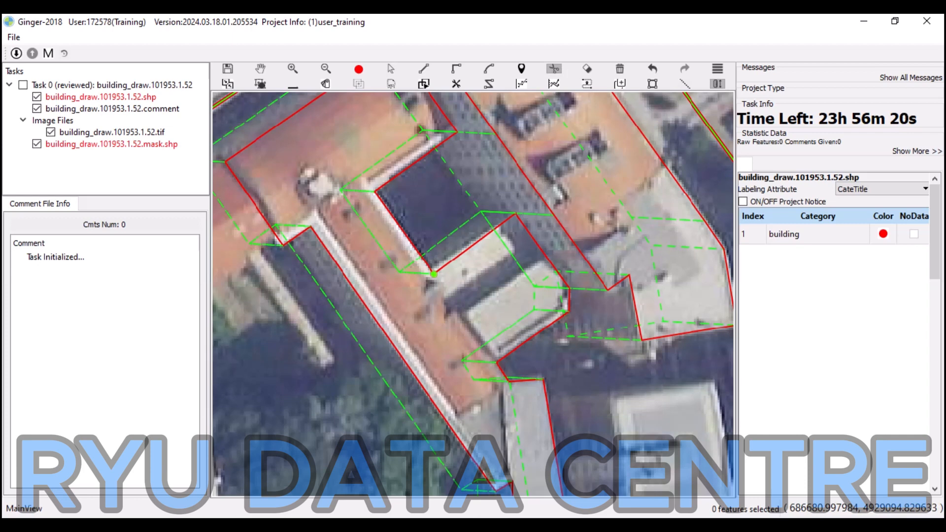
{"action": "left_click", "coordinate": [497, 362]}
Split the annex polygon along the upper edge of the lower light roof and select the piece beside the courtyard.
{"action": "left_click", "coordinate": [462, 313]}
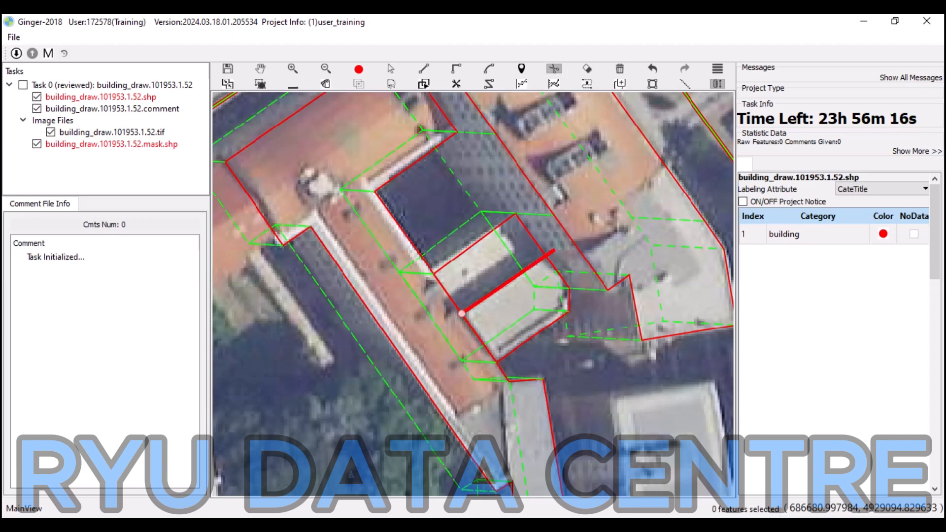
{"action": "left_click", "coordinate": [545, 254]}
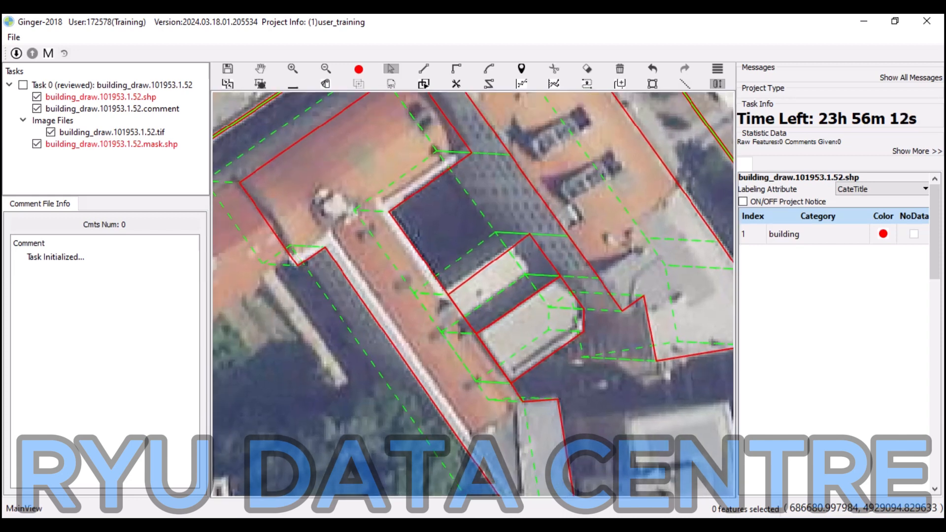
{"action": "left_click", "coordinate": [492, 298]}
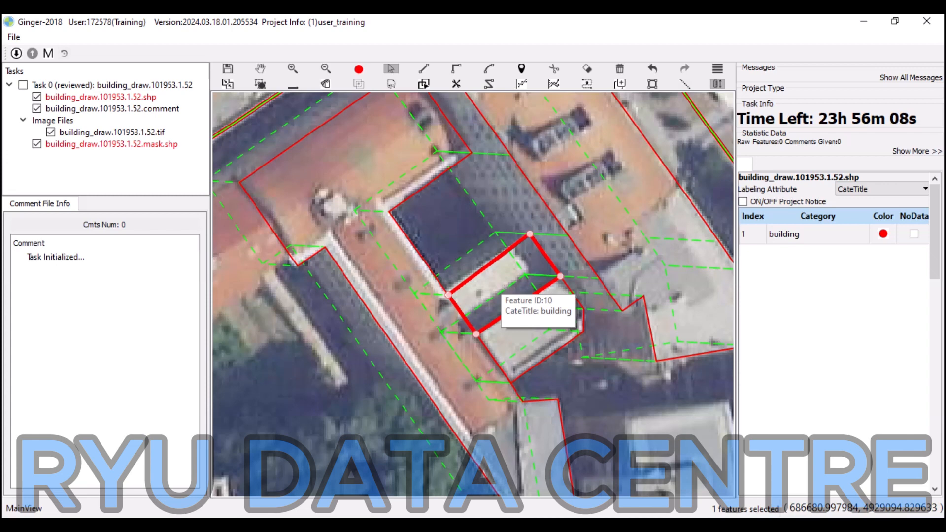
Shift the upper annex polygon toward the main wing and adjust its courtyard-side edge to fit the light roof.
{"action": "left_click_drag", "start_coordinate": [497, 287], "coordinate": [475, 286]}
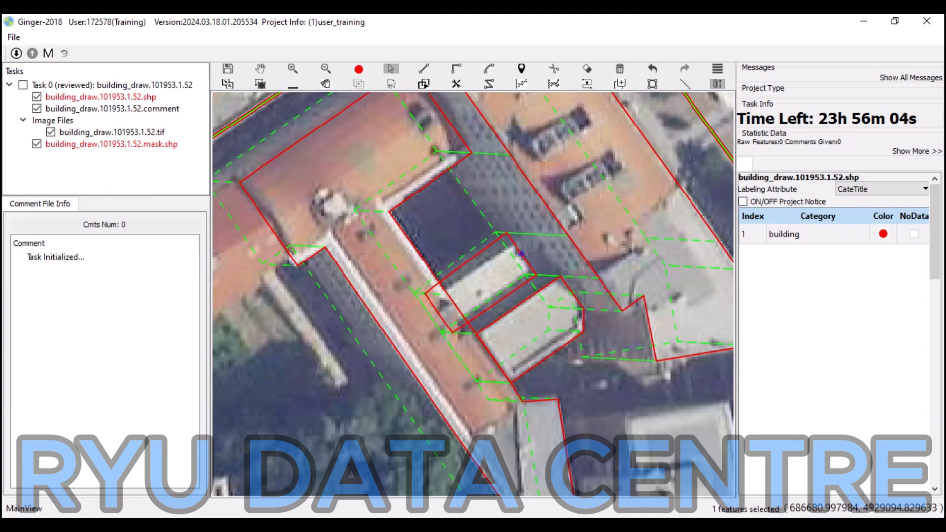
{"action": "left_click", "coordinate": [464, 277]}
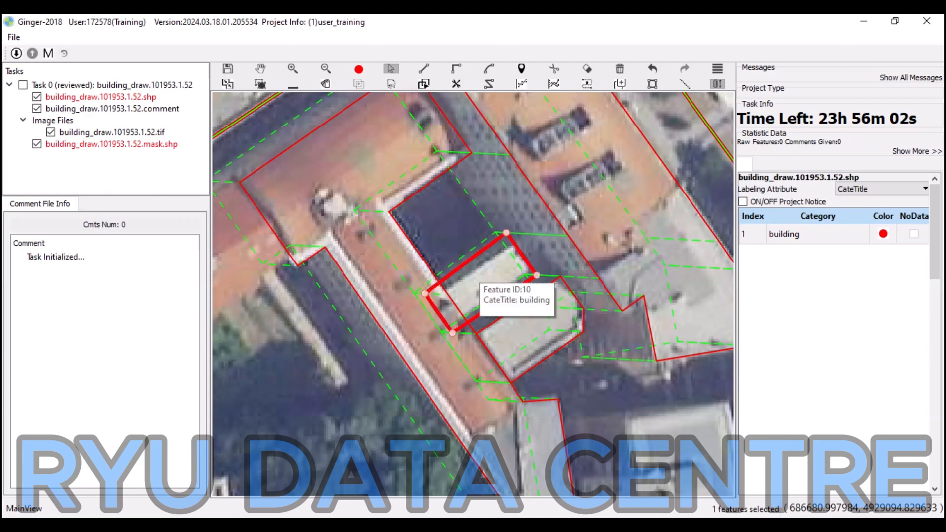
{"action": "key", "text": "Escape"}
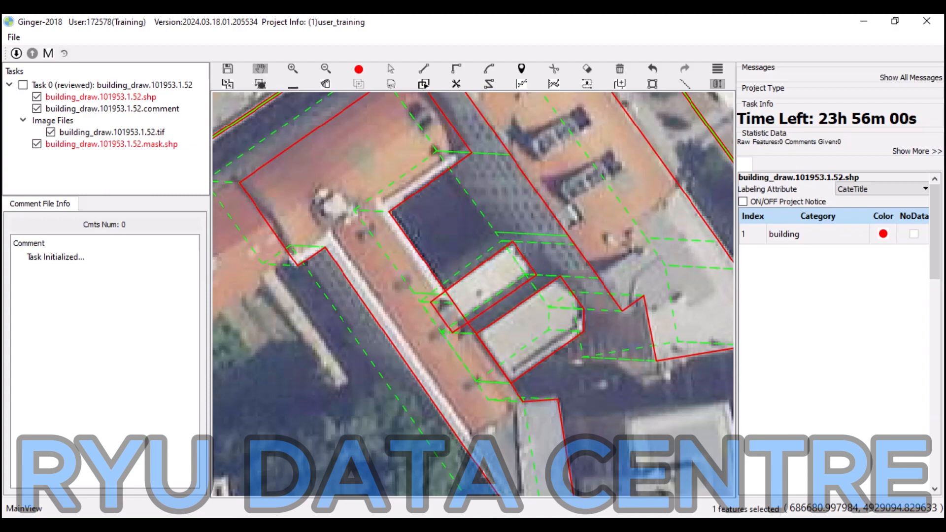
Try to split the narrow grey extension from the main wing with a cut down their shared side.
{"action": "scroll", "coordinate": [414, 281], "scroll_direction": "down", "scroll_amount": 2}
{"action": "left_click_drag", "start_coordinate": [415, 281], "coordinate": [467, 236]}
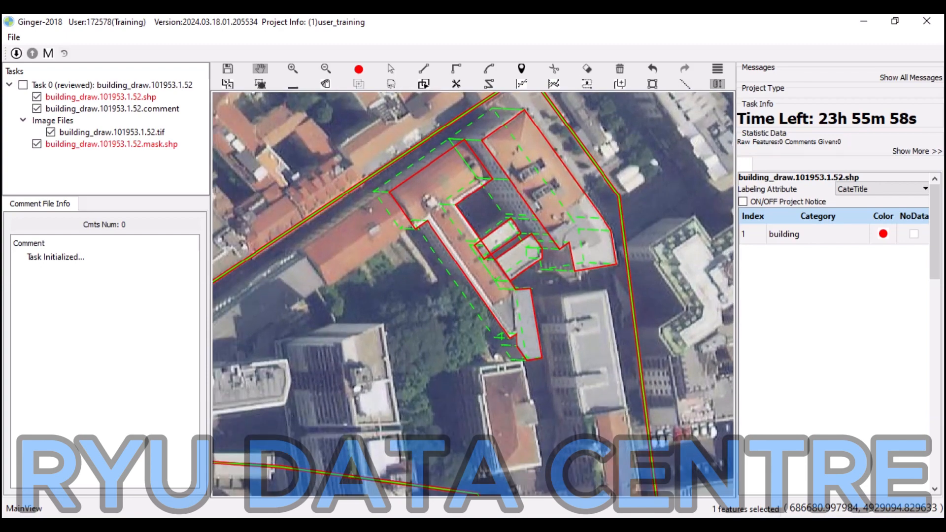
{"action": "scroll", "coordinate": [527, 267], "scroll_direction": "up", "scroll_amount": 1}
{"action": "left_click_drag", "start_coordinate": [527, 267], "coordinate": [546, 264]}
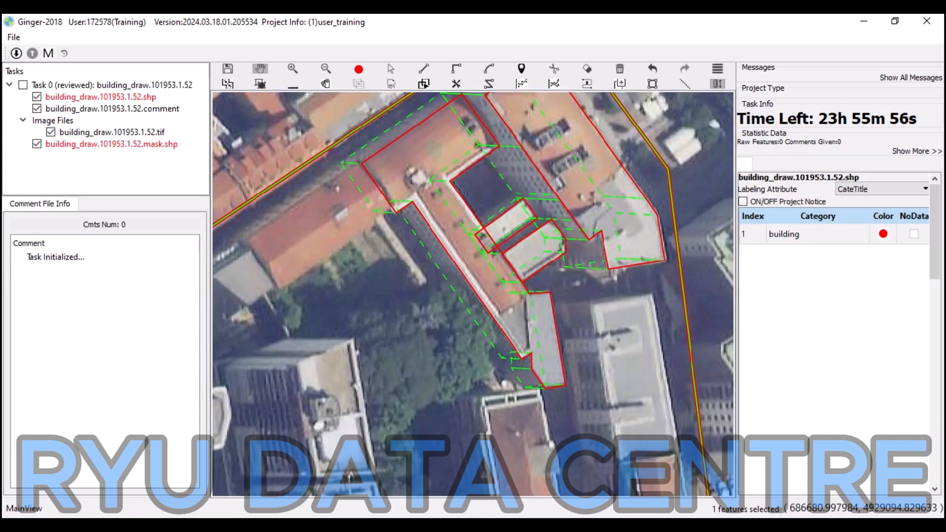
{"action": "scroll", "coordinate": [523, 309], "scroll_direction": "up", "scroll_amount": 1}
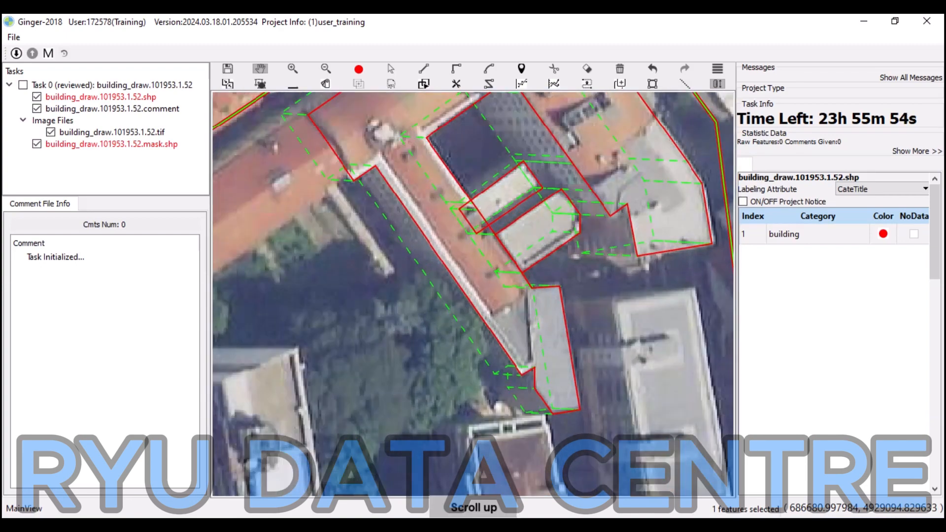
{"action": "key", "text": "c"}
{"action": "left_click", "coordinate": [528, 287]}
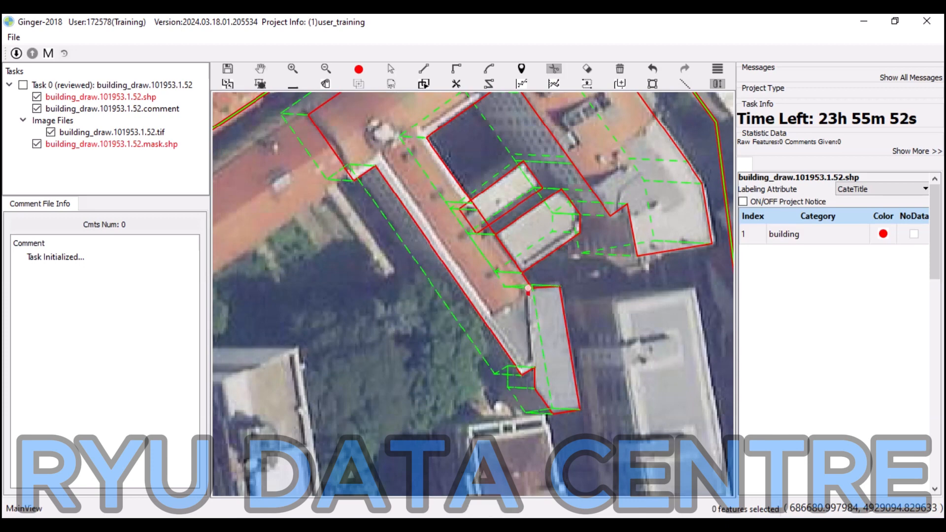
{"action": "left_click", "coordinate": [525, 388]}
{"action": "right_click", "coordinate": [526, 388]}
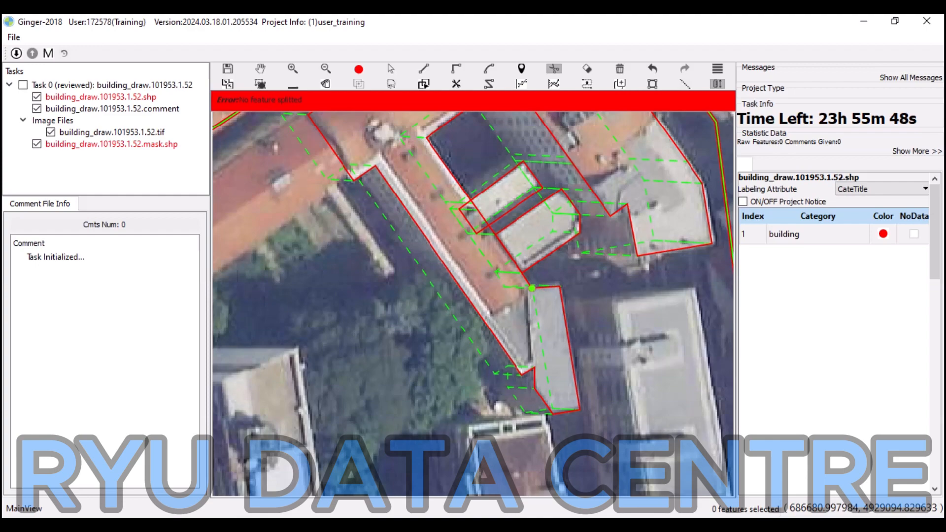
Split the narrow grey extension from the main wing with a cut between the two corners where they meet.
{"action": "left_click", "coordinate": [532, 287]}
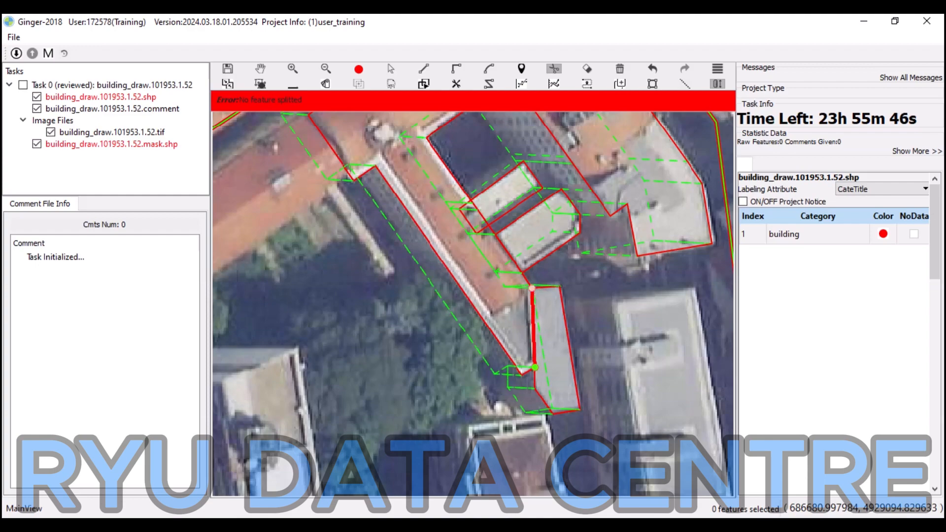
{"action": "left_click", "coordinate": [535, 367]}
{"action": "right_click", "coordinate": [535, 367]}
{"action": "key", "text": "Escape"}
Outline the rectangular orange-roofed building beside the street-facing block as a four-cornered polygon with right-angled corners.
{"action": "scroll", "coordinate": [563, 286], "scroll_direction": "down", "scroll_amount": 1}
{"action": "scroll", "coordinate": [563, 286], "scroll_direction": "down", "scroll_amount": 2}
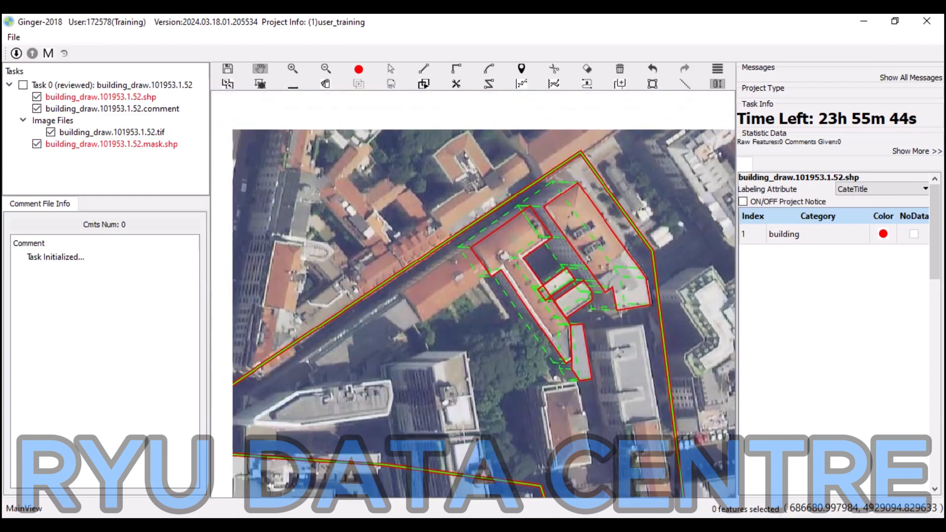
{"action": "left_click_drag", "start_coordinate": [563, 296], "coordinate": [601, 283]}
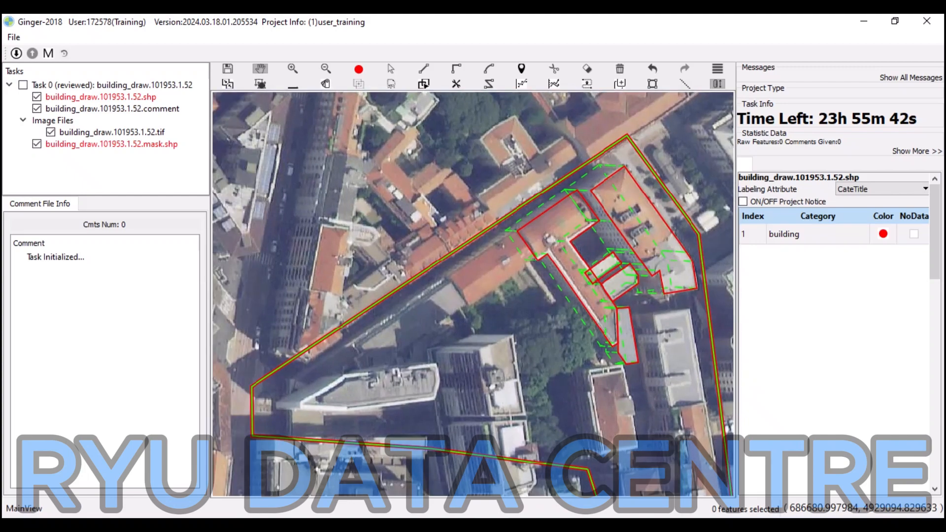
{"action": "scroll", "coordinate": [524, 244], "scroll_direction": "up", "scroll_amount": 2}
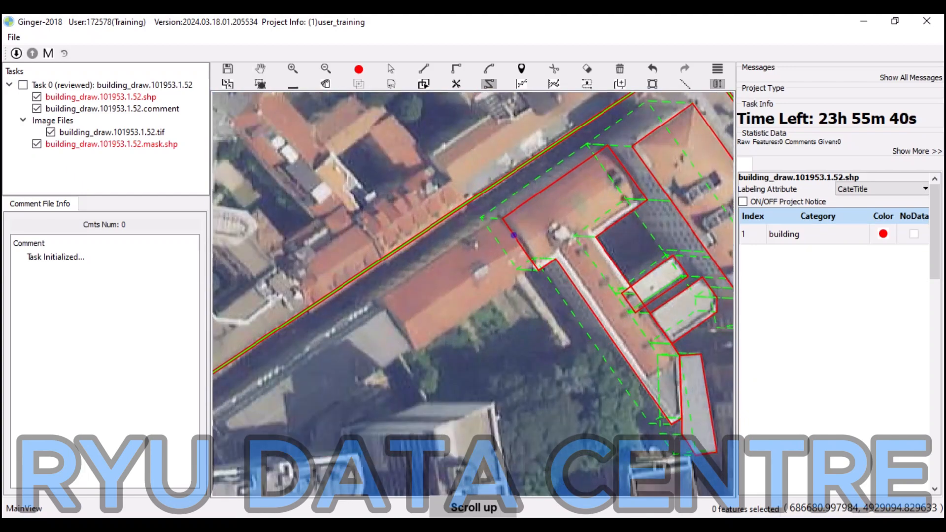
{"action": "scroll", "coordinate": [513, 235], "scroll_direction": "up", "scroll_amount": 1}
{"action": "left_click", "coordinate": [492, 209]}
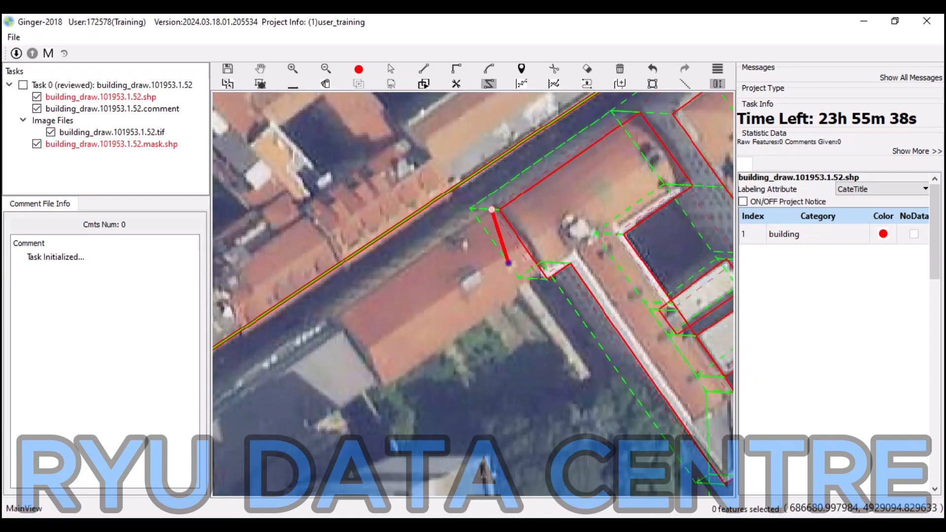
{"action": "left_click", "coordinate": [541, 279]}
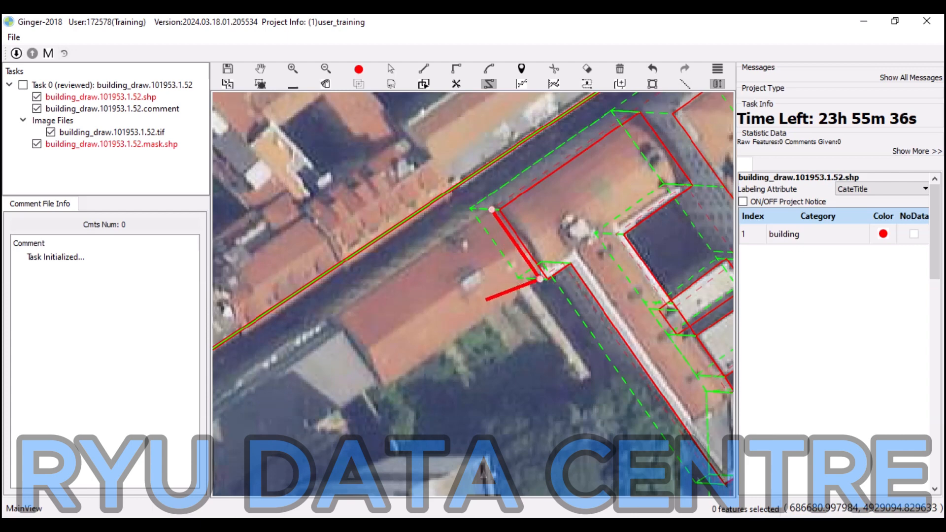
{"action": "key", "text": "r"}
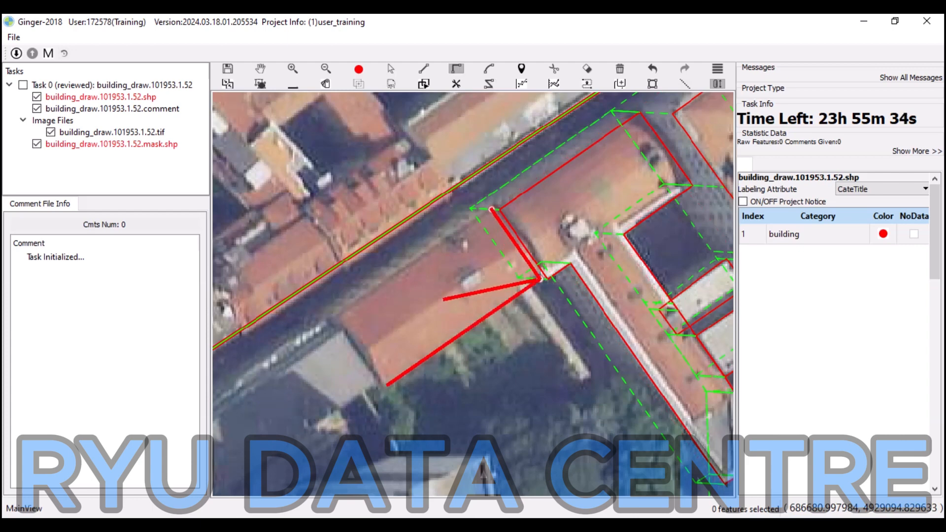
{"action": "left_click", "coordinate": [387, 386]}
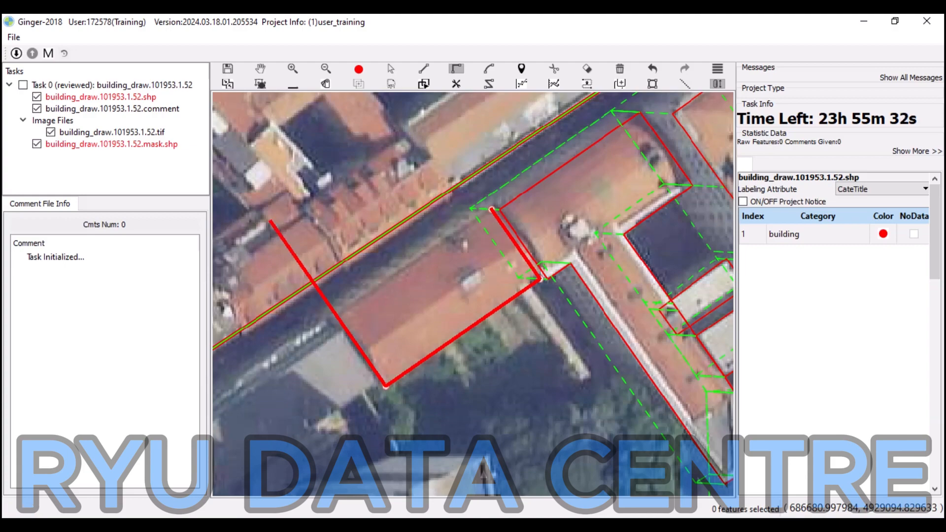
{"action": "left_click", "coordinate": [337, 316]}
{"action": "key", "text": "c"}
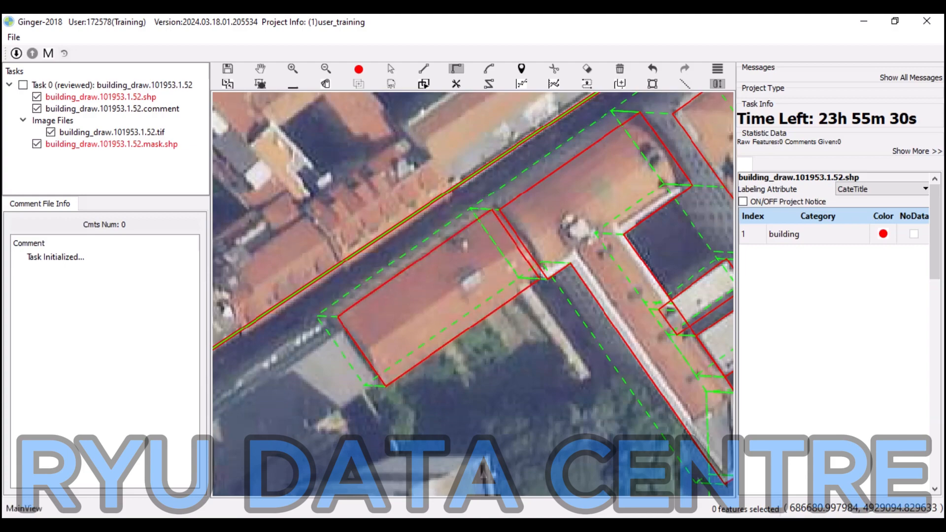
Start outlining the pointed grey-roofed building at the mask's narrow end, from its tip along the street-side roof edges.
{"action": "scroll", "coordinate": [472, 293], "scroll_direction": "down", "scroll_amount": 5}
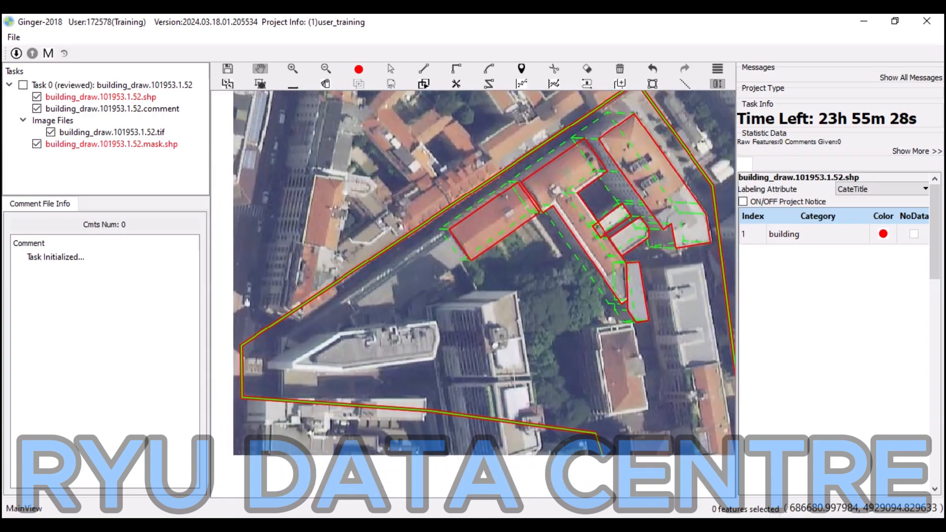
{"action": "left_click_drag", "start_coordinate": [473, 293], "coordinate": [530, 270]}
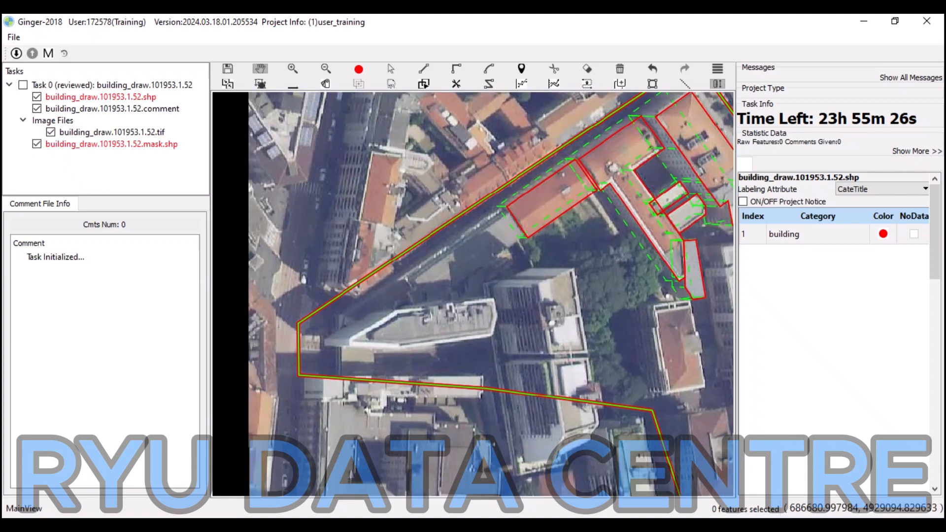
{"action": "left_click_drag", "start_coordinate": [473, 293], "coordinate": [463, 335]}
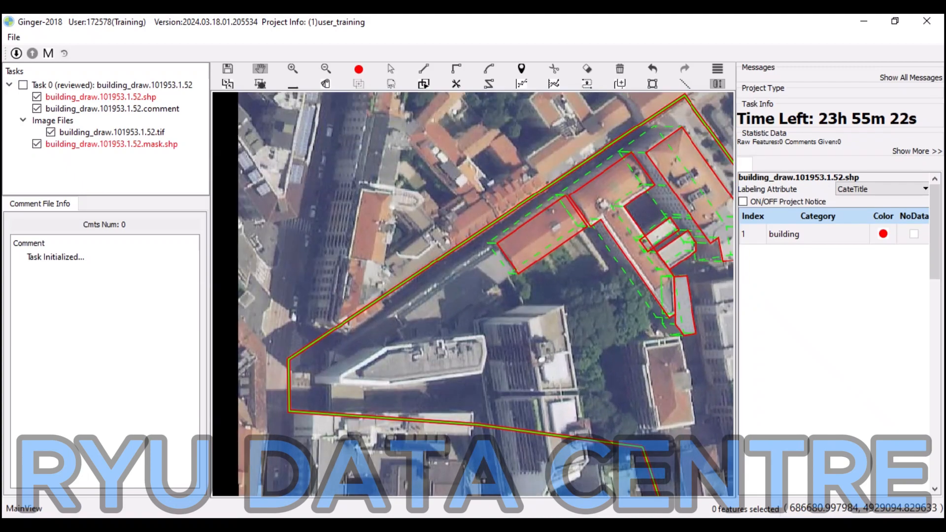
{"action": "left_click_drag", "start_coordinate": [473, 293], "coordinate": [480, 270]}
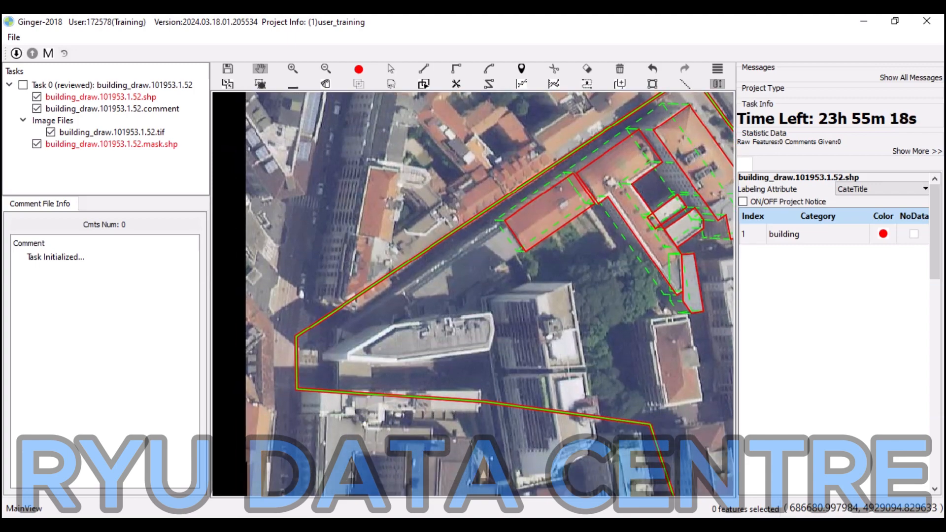
{"action": "left_click_drag", "start_coordinate": [473, 293], "coordinate": [458, 279]}
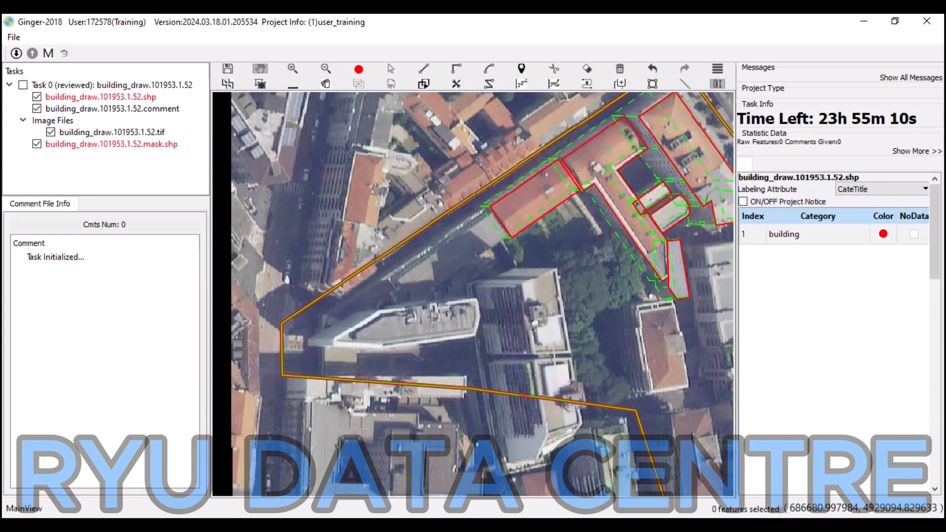
{"action": "key", "text": "l"}
{"action": "left_click", "coordinate": [336, 337]}
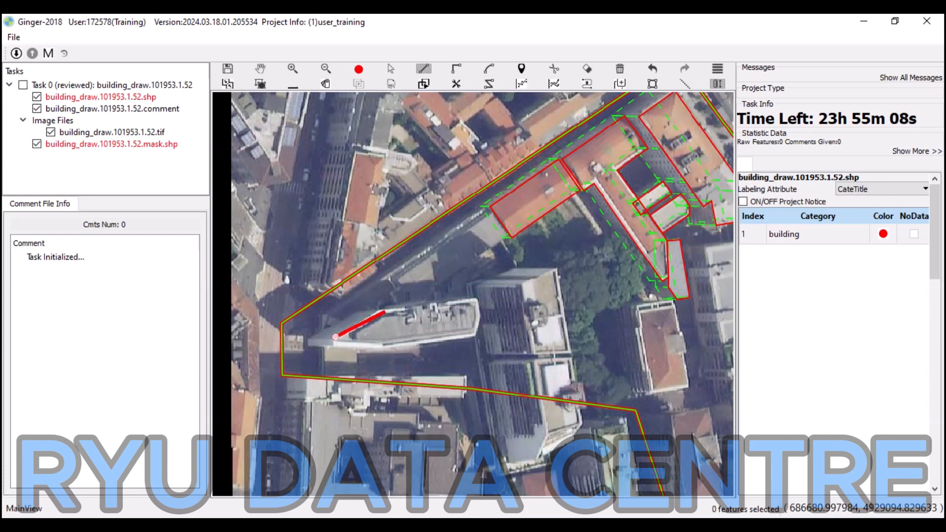
{"action": "left_click", "coordinate": [380, 309]}
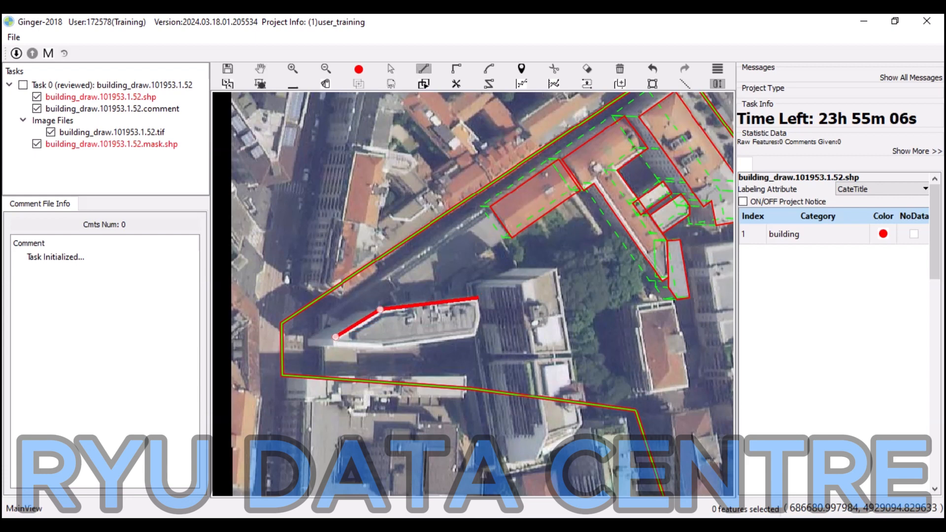
Trace the pointed building's rounded end as an arc and close the outline along its opposite long edge and tip.
{"action": "key", "text": "a"}
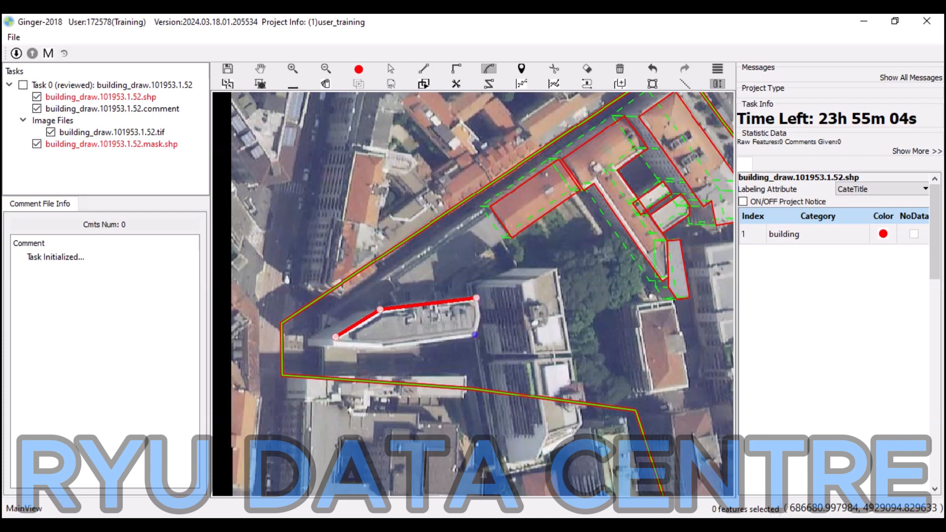
{"action": "left_click", "coordinate": [473, 334]}
{"action": "scroll", "coordinate": [377, 347], "scroll_direction": "up", "scroll_amount": 1}
{"action": "key", "text": "l"}
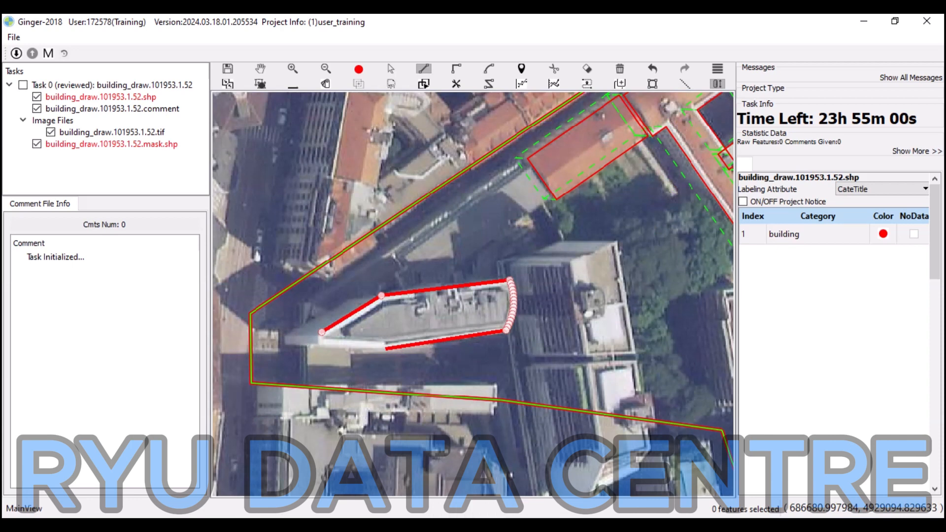
{"action": "left_click", "coordinate": [384, 350]}
{"action": "double_click", "coordinate": [321, 347]}
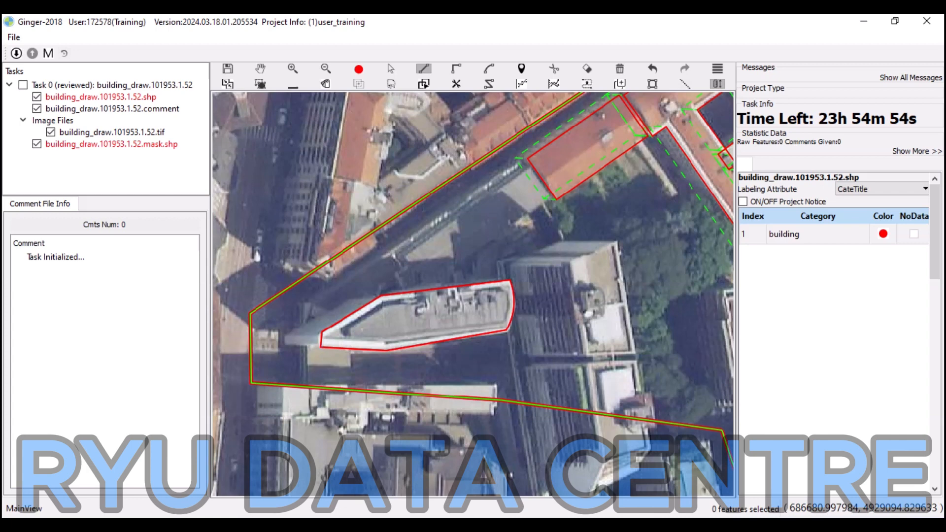
Select the pointed grey-roofed building's polygon and offset its footprint from the roof toward the building's base.
{"action": "key", "text": "Escape"}
{"action": "left_click", "coordinate": [400, 320]}
{"action": "left_click_drag", "start_coordinate": [400, 320], "coordinate": [336, 333]}
{"action": "key", "text": "space"}
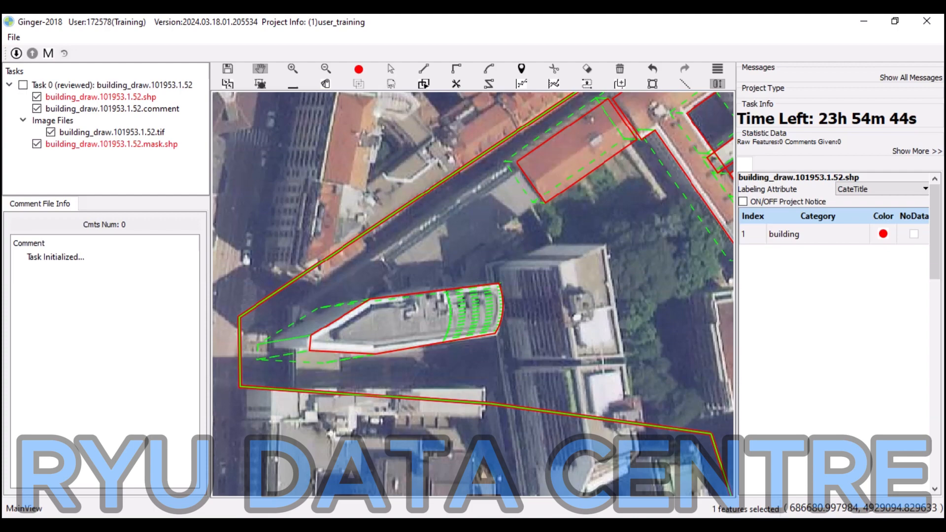
{"action": "scroll", "coordinate": [270, 379], "scroll_direction": "down", "scroll_amount": 3}
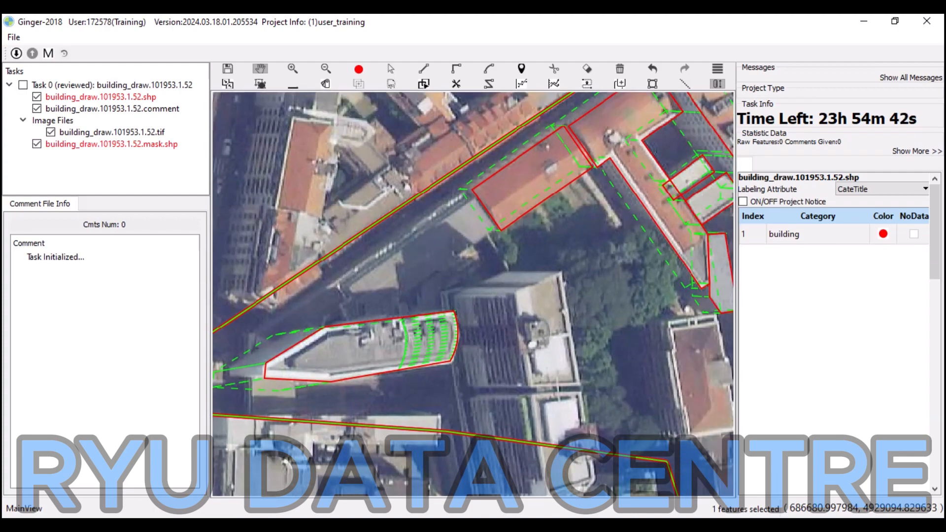
{"action": "scroll", "coordinate": [463, 258], "scroll_direction": "up", "scroll_amount": 3}
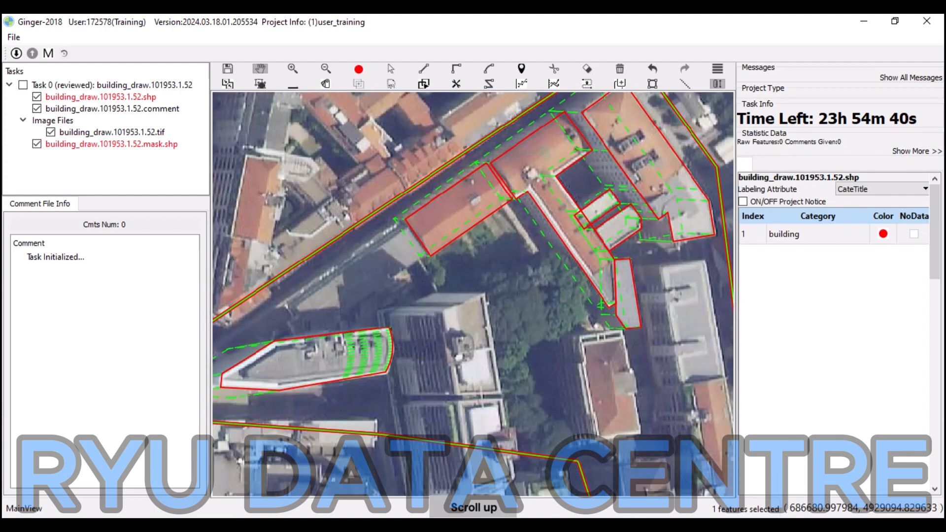
{"action": "scroll", "coordinate": [449, 260], "scroll_direction": "up", "scroll_amount": 1}
{"action": "key", "text": "space"}
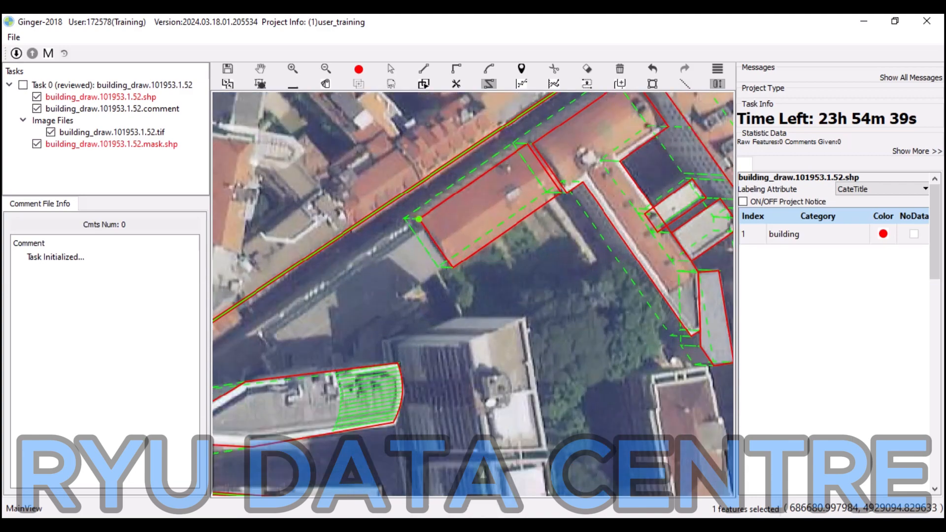
{"action": "scroll", "coordinate": [406, 239], "scroll_direction": "up", "scroll_amount": 3}
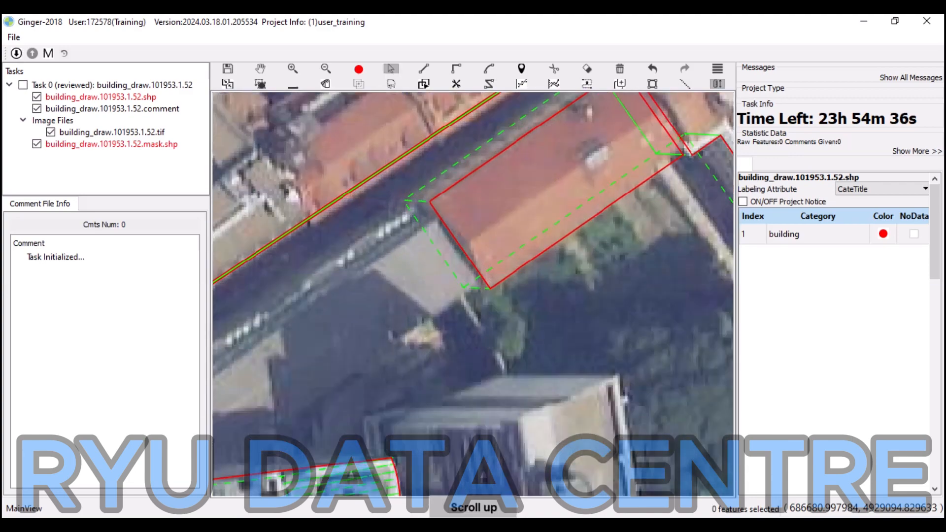
{"action": "left_click", "coordinate": [429, 221]}
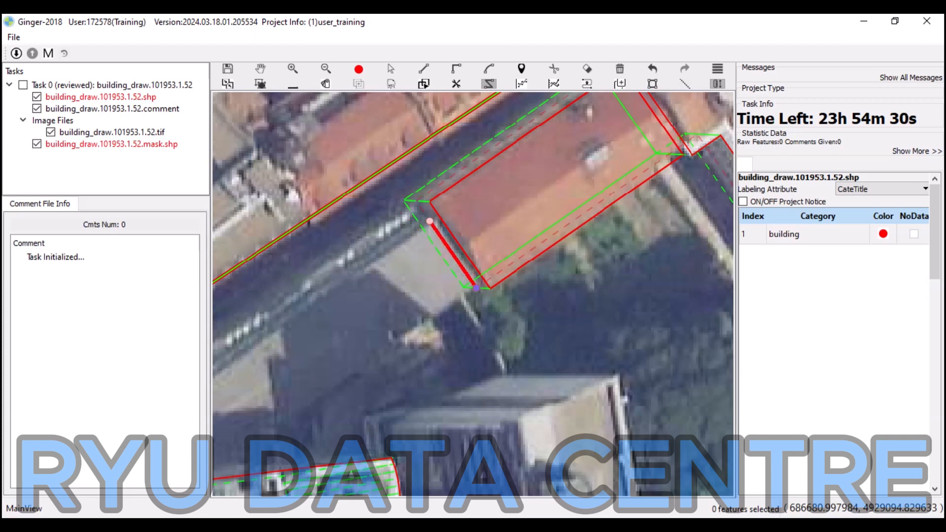
{"action": "scroll", "coordinate": [476, 287], "scroll_direction": "down", "scroll_amount": 2}
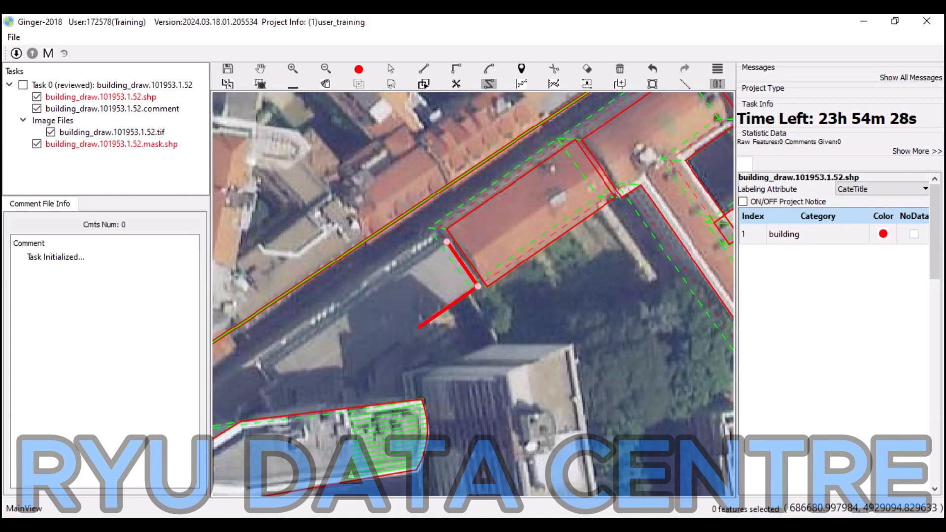
{"action": "left_click_drag", "start_coordinate": [427, 330], "coordinate": [526, 271]}
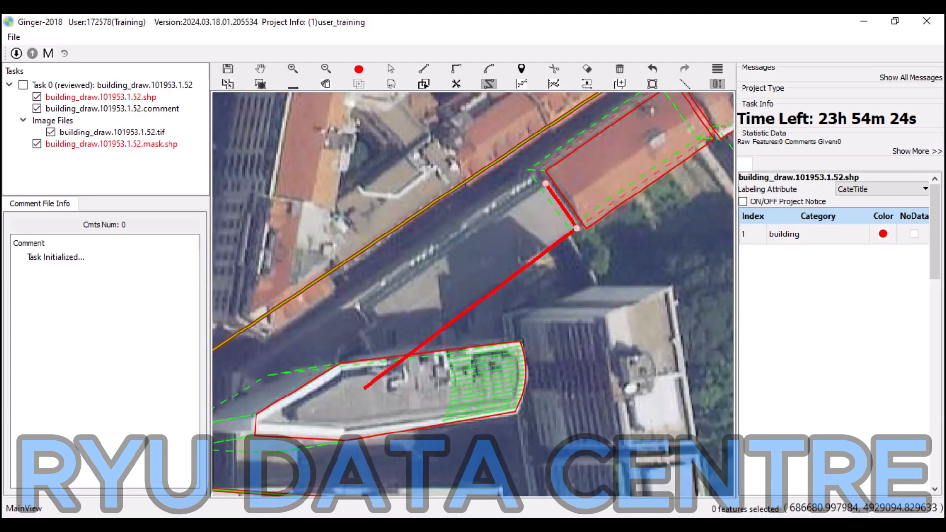
{"action": "right_click", "coordinate": [407, 303]}
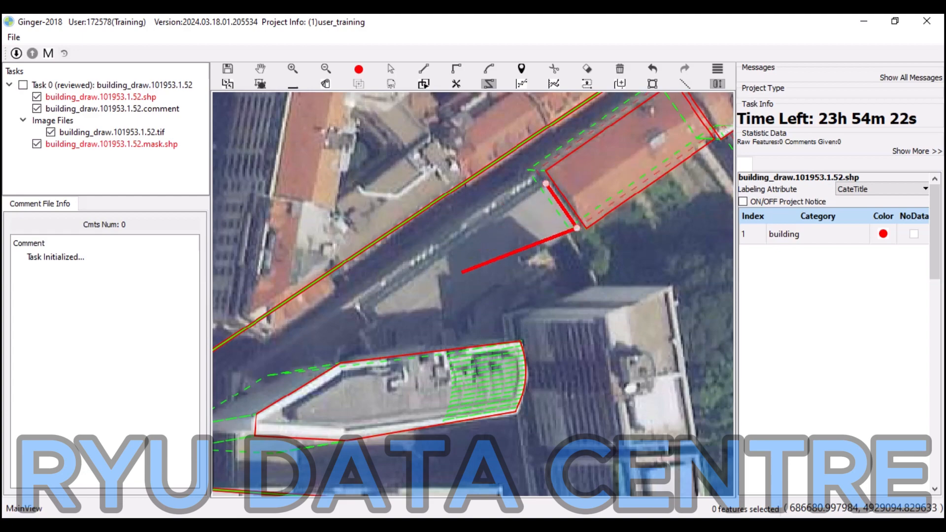
{"action": "left_click_drag", "start_coordinate": [410, 354], "coordinate": [460, 322]}
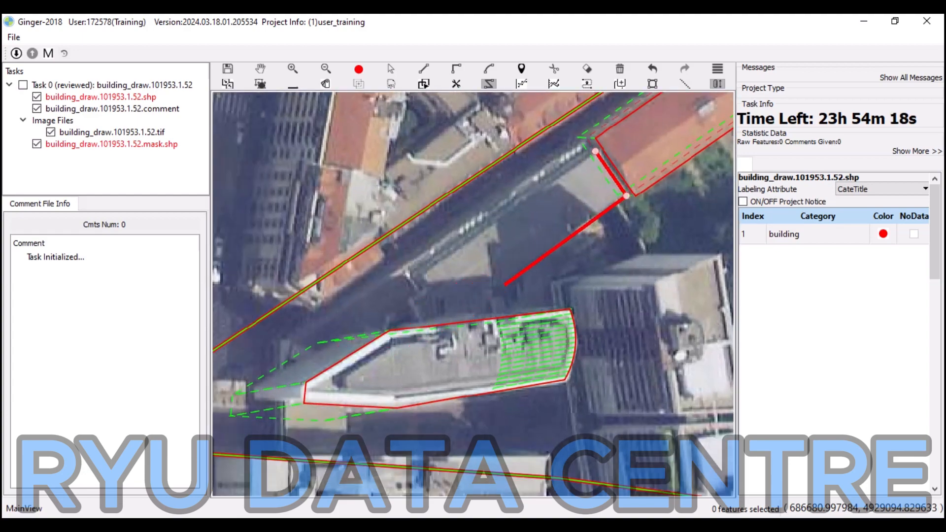
{"action": "scroll", "coordinate": [458, 322], "scroll_direction": "up", "scroll_amount": 2}
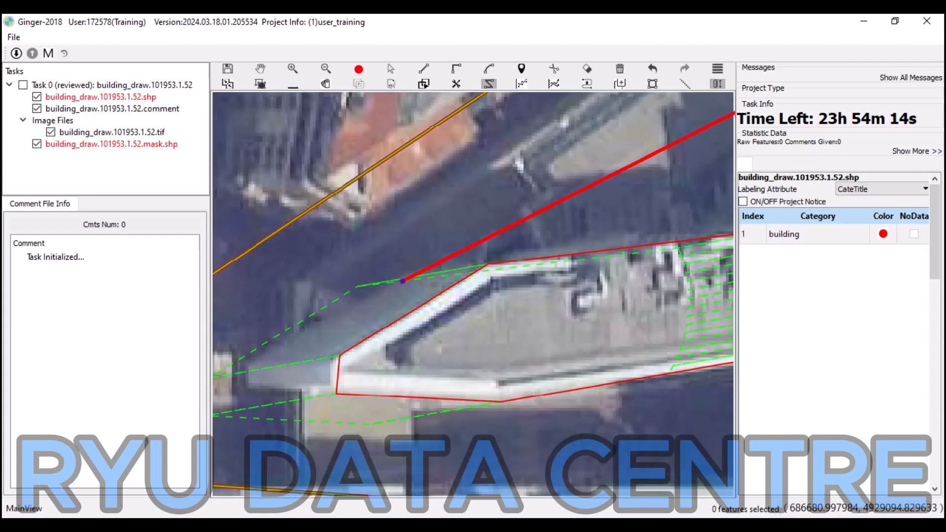
{"action": "scroll", "coordinate": [365, 312], "scroll_direction": "down", "scroll_amount": 2}
{"action": "scroll", "coordinate": [359, 319], "scroll_direction": "down", "scroll_amount": 2}
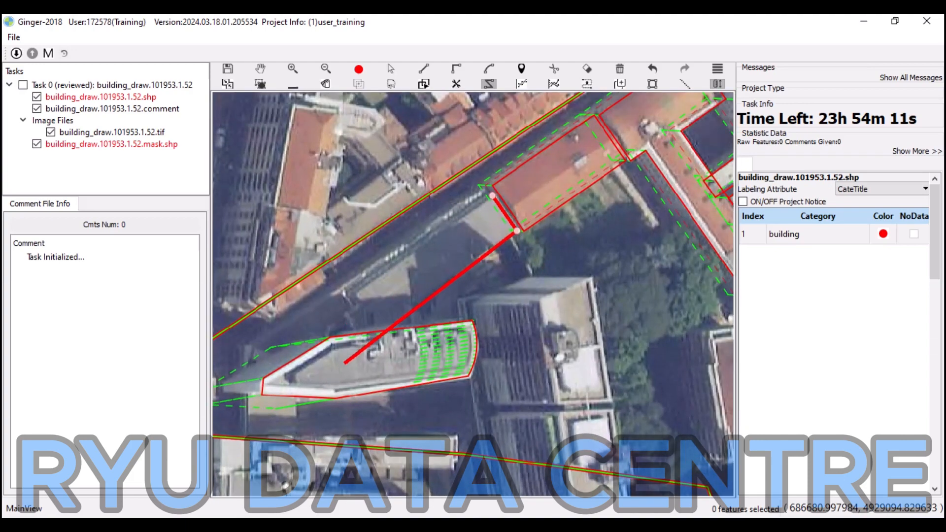
{"action": "scroll", "coordinate": [364, 349], "scroll_direction": "down", "scroll_amount": 1}
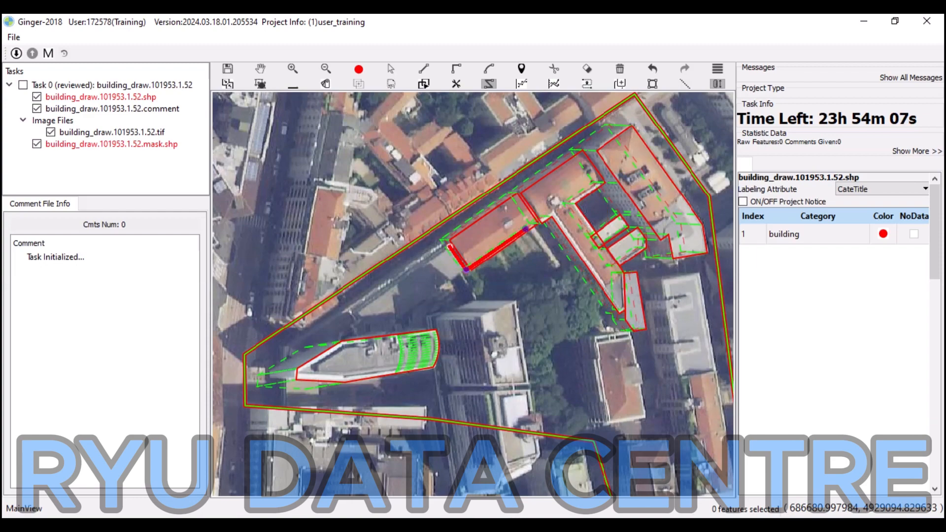
{"action": "key", "text": "Escape"}
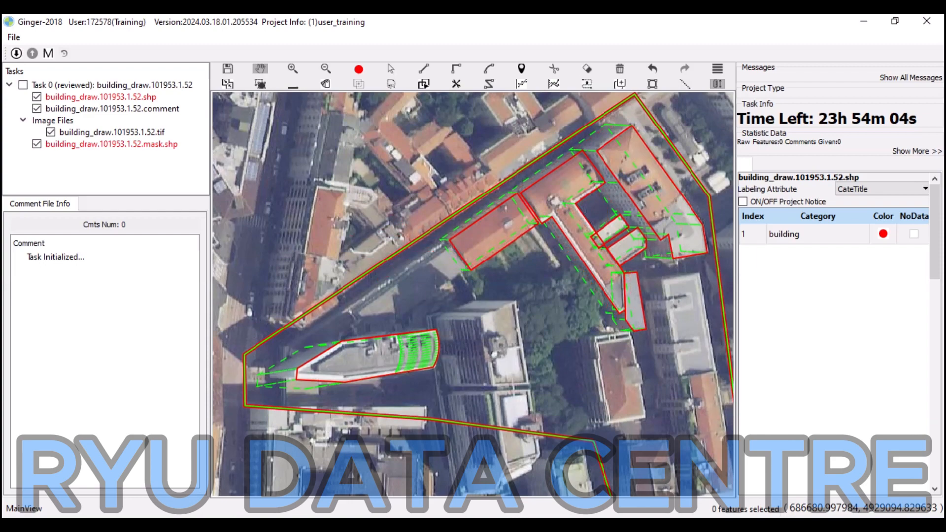
Try setting the building vector from the large orange-roofed building with the grey annex at the mask's wide corner.
{"action": "scroll", "coordinate": [418, 269], "scroll_direction": "up", "scroll_amount": 1}
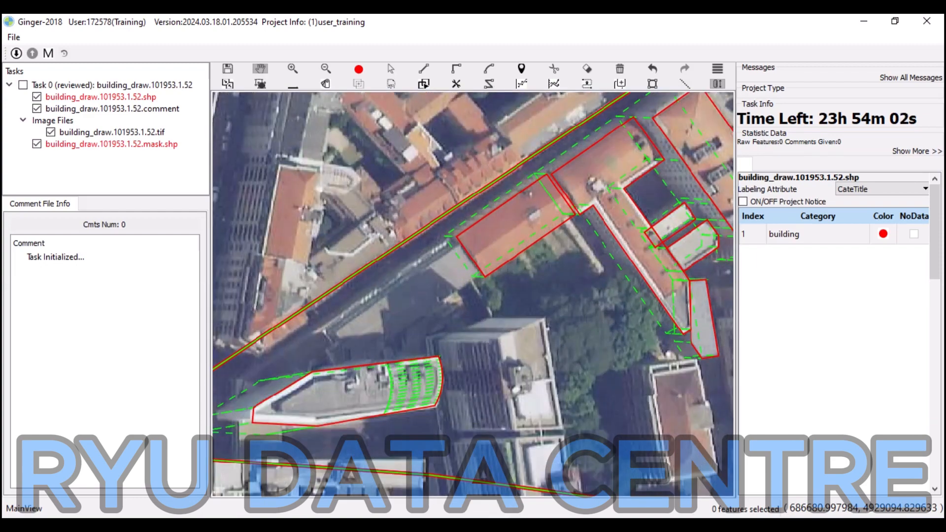
{"action": "mouse_move", "coordinate": [419, 269]}
{"action": "left_mouse_down"}
{"action": "mouse_move", "coordinate": [476, 262]}
{"action": "mouse_move", "coordinate": [436, 264]}
{"action": "left_mouse_up"}
{"action": "scroll", "coordinate": [389, 320], "scroll_direction": "down", "scroll_amount": 2}
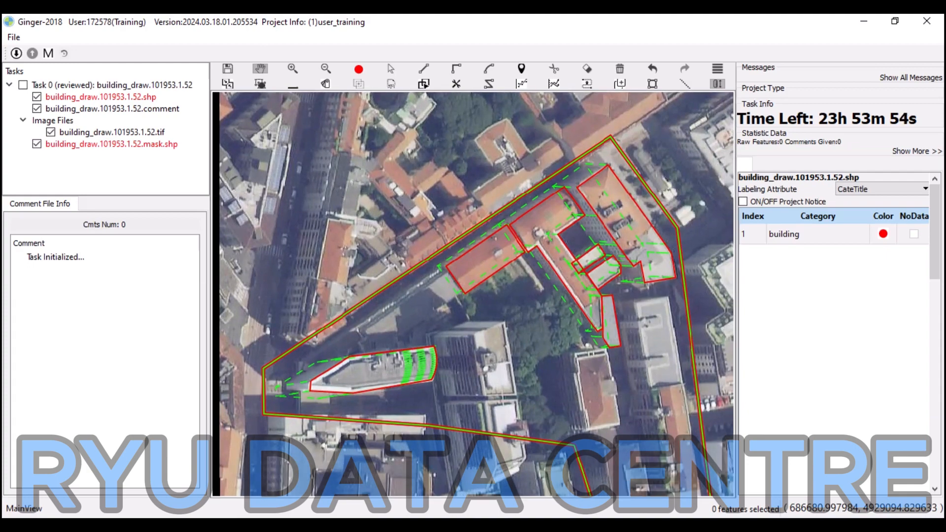
{"action": "left_click_drag", "start_coordinate": [389, 320], "coordinate": [384, 320]}
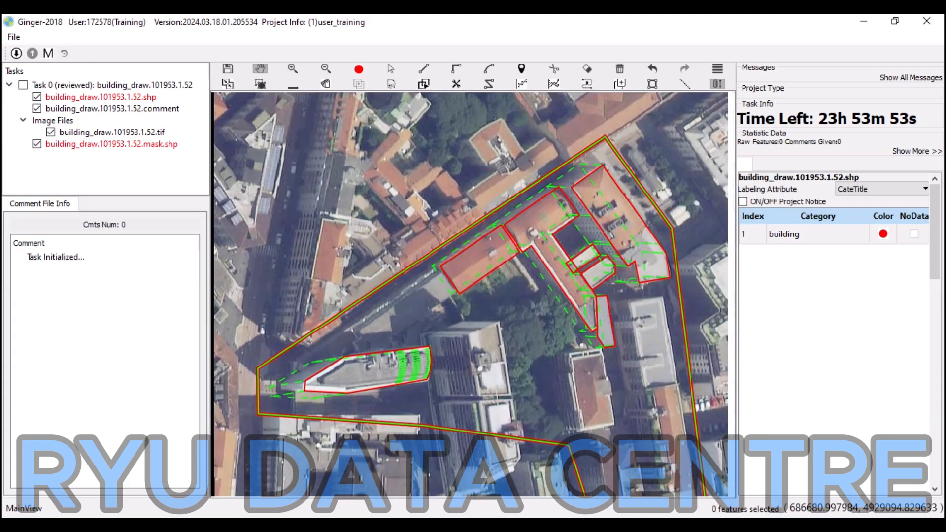
{"action": "key", "text": "Escape"}
{"action": "left_click", "coordinate": [607, 202]}
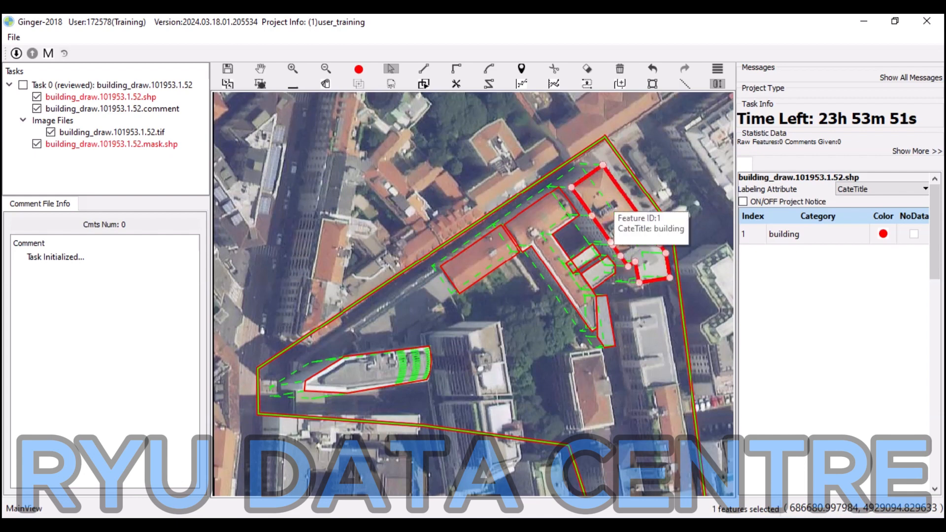
{"action": "key", "text": "v"}
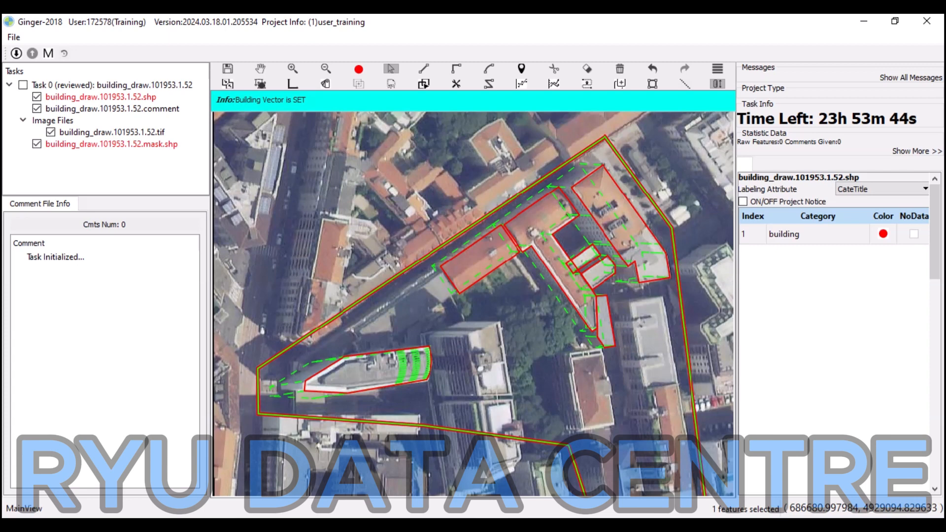
{"action": "key", "text": "v"}
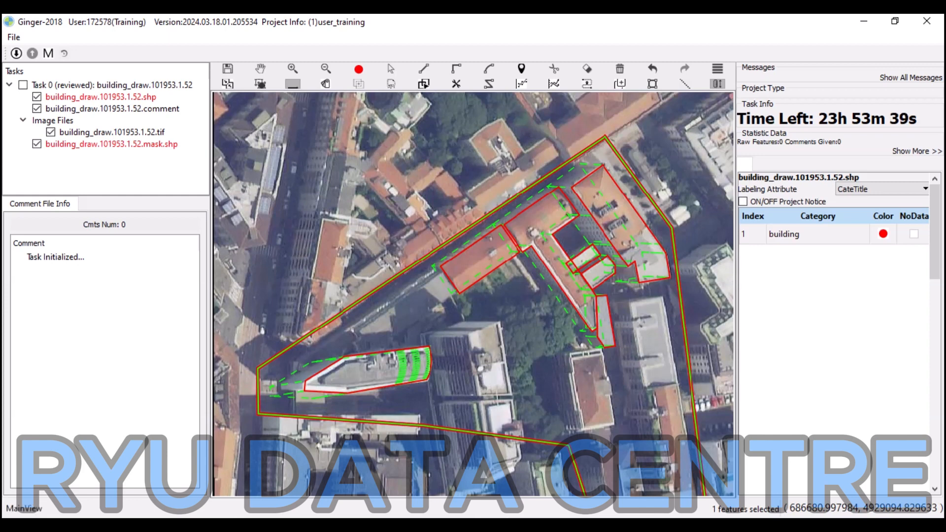
{"action": "key", "text": "Escape"}
Select the large building with the grey annex again and set its footprint offset as the building vector.
{"action": "left_click_drag", "start_coordinate": [473, 294], "coordinate": [461, 302]}
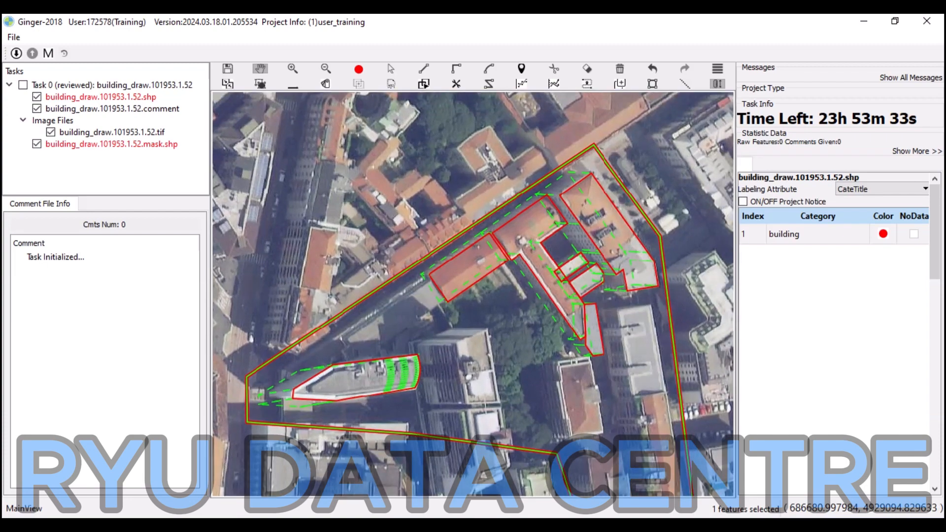
{"action": "key", "text": "s"}
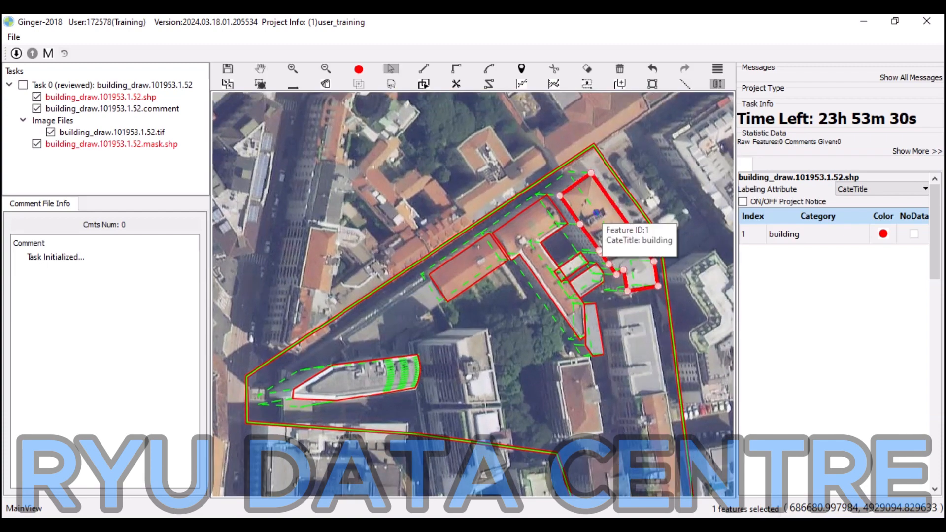
{"action": "key", "text": "v"}
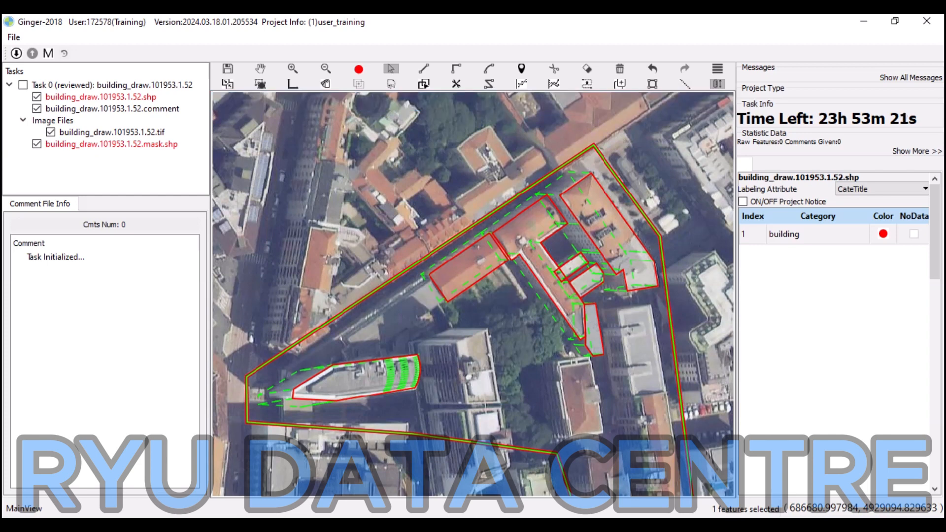
Select the pointed grey-roofed building's polygon and remove its existing footprint offset.
{"action": "key", "text": "space"}
{"action": "left_click_drag", "start_coordinate": [566, 205], "coordinate": [660, 126]}
{"action": "key", "text": "space"}
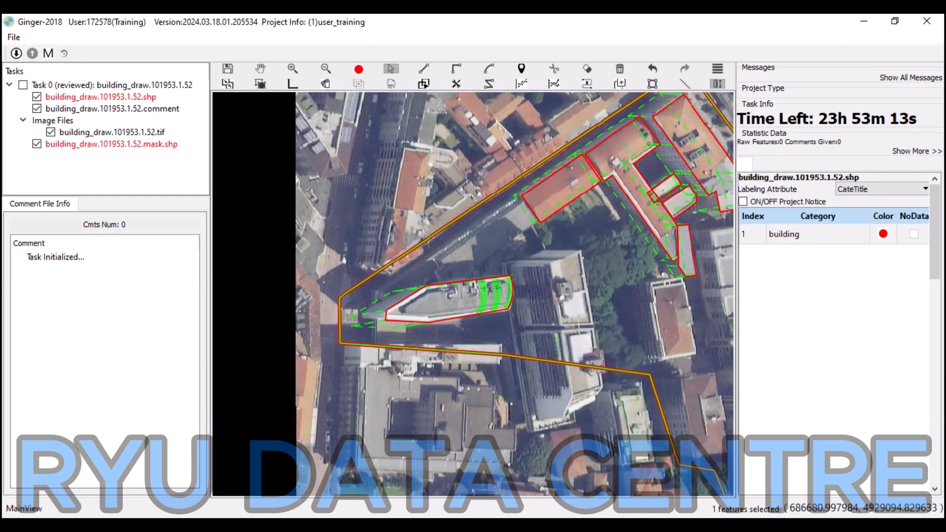
{"action": "left_click", "coordinate": [444, 296]}
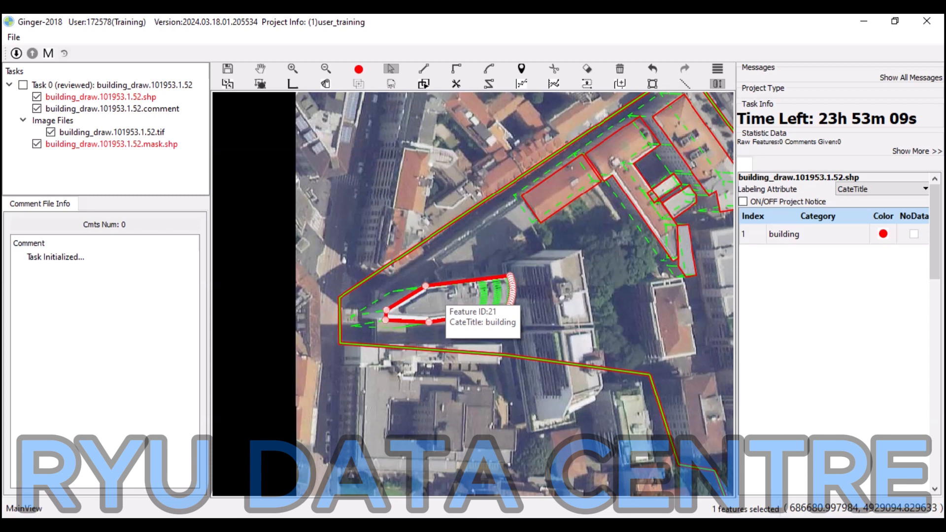
{"action": "key", "text": "b"}
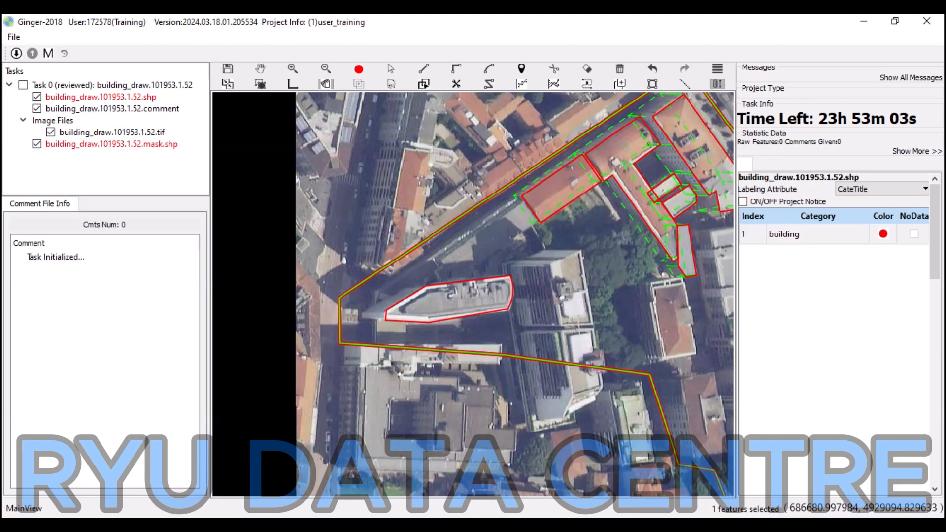
{"action": "left_click_drag", "start_coordinate": [472, 294], "coordinate": [434, 318]}
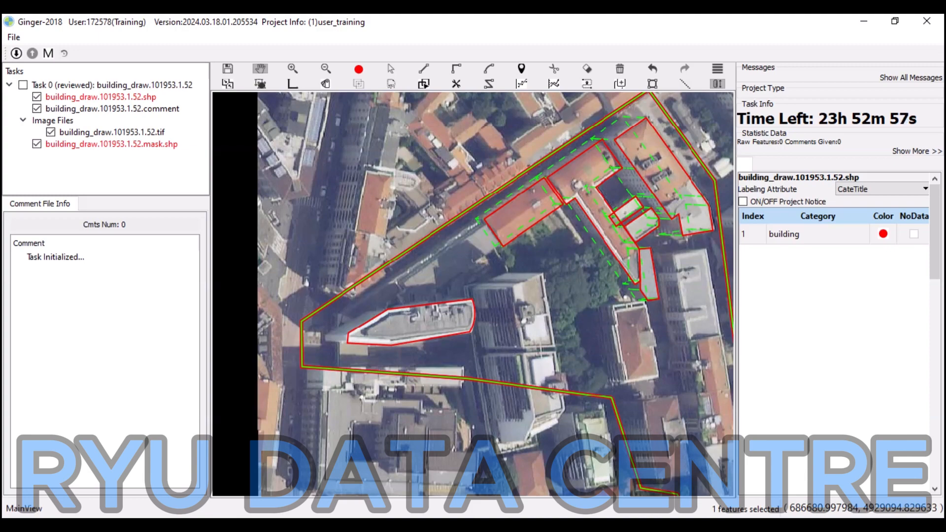
Reselect the pointed building's polygon and offset its footprint along the building vector toward the narrow end of the mask.
{"action": "key", "text": "space"}
{"action": "left_click_drag", "start_coordinate": [393, 329], "coordinate": [462, 305]}
{"action": "left_click", "coordinate": [437, 304]}
{"action": "scroll", "coordinate": [436, 304], "scroll_direction": "up", "scroll_amount": 1}
{"action": "left_click_drag", "start_coordinate": [529, 307], "coordinate": [369, 302]}
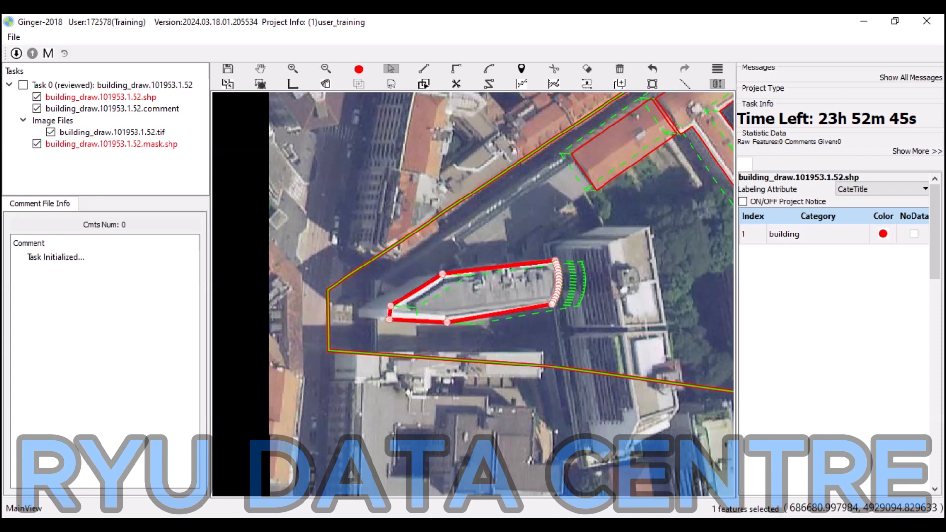
{"action": "right_click", "coordinate": [509, 300]}
{"action": "left_click", "coordinate": [532, 318]}
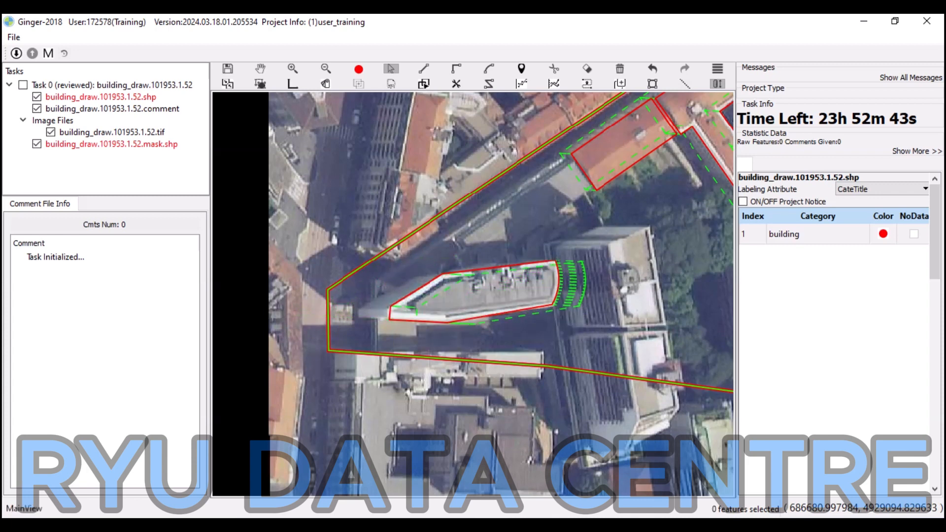
{"action": "left_click_drag", "start_coordinate": [515, 302], "coordinate": [490, 302]}
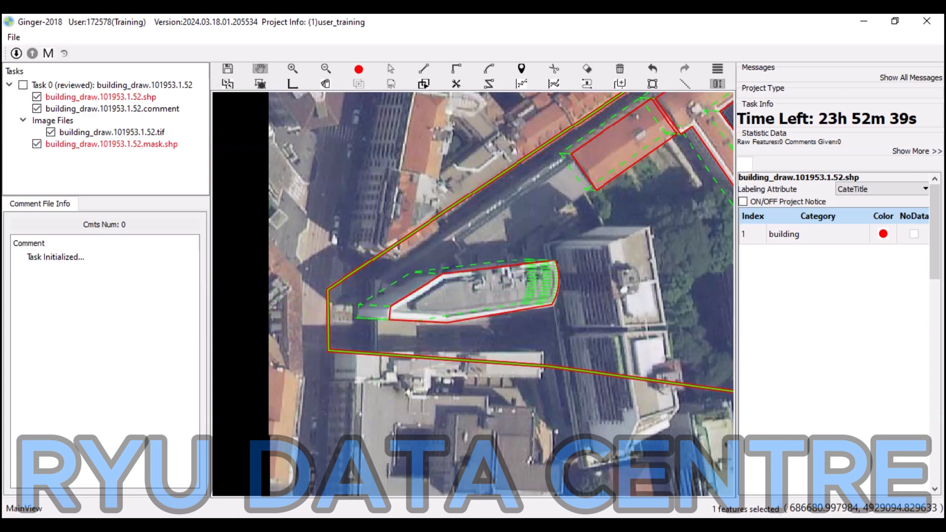
Start a building outline for the long flat grey roof, along the orange-roofed building's end wall and the long edge to the pointed building.
{"action": "scroll", "coordinate": [473, 295], "scroll_direction": "up", "scroll_amount": 2}
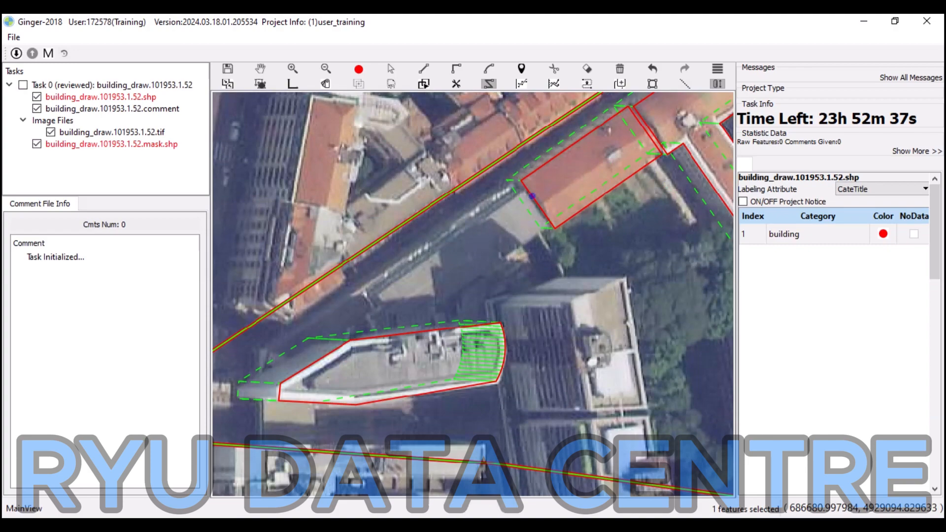
{"action": "scroll", "coordinate": [522, 197], "scroll_direction": "up", "scroll_amount": 2}
{"action": "left_click", "coordinate": [529, 181]}
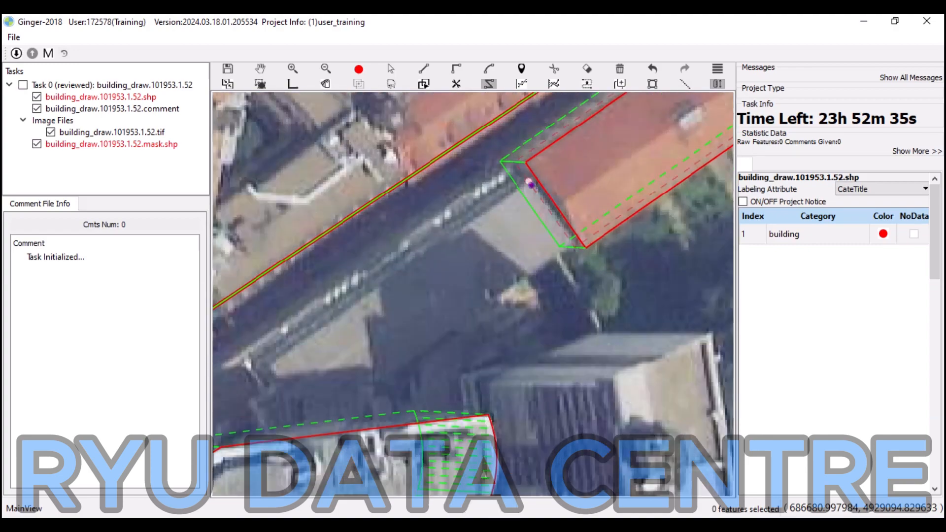
{"action": "left_click", "coordinate": [574, 247]}
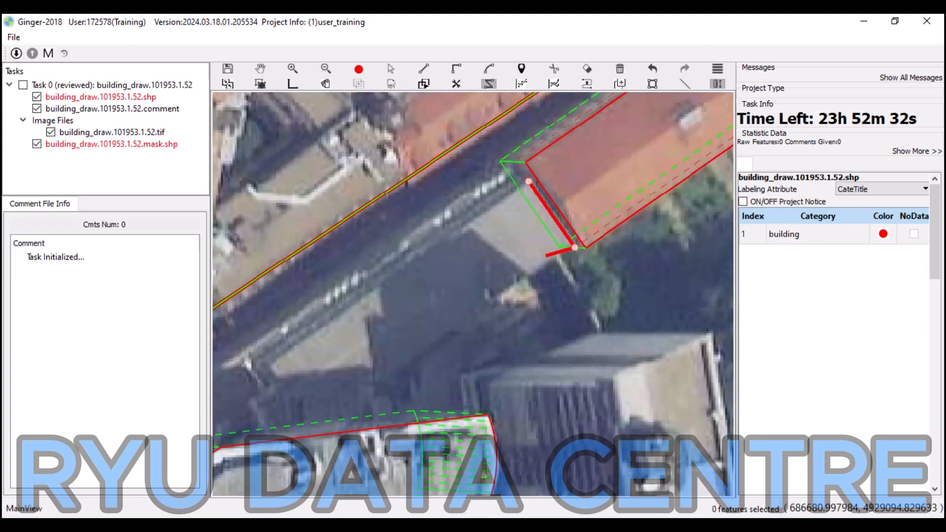
{"action": "left_click_drag", "start_coordinate": [404, 325], "coordinate": [595, 204]}
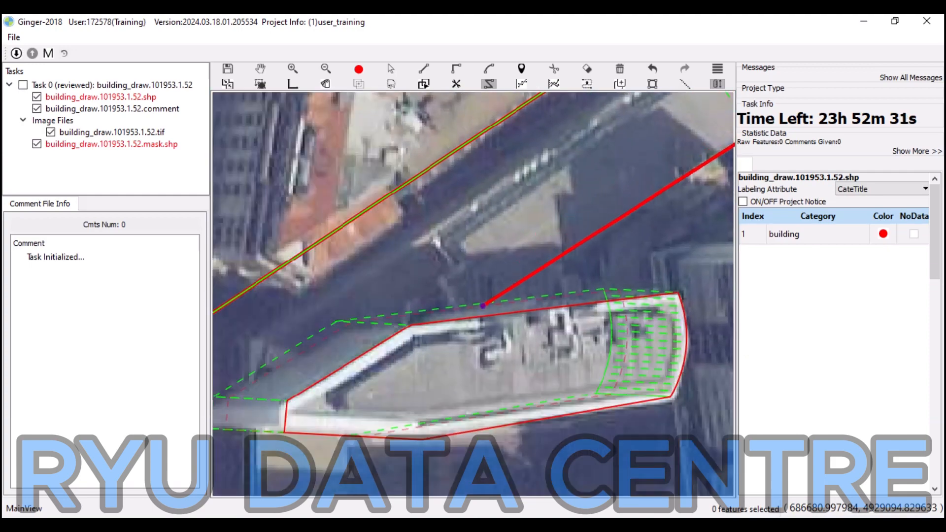
{"action": "scroll", "coordinate": [325, 340], "scroll_direction": "up", "scroll_amount": 2}
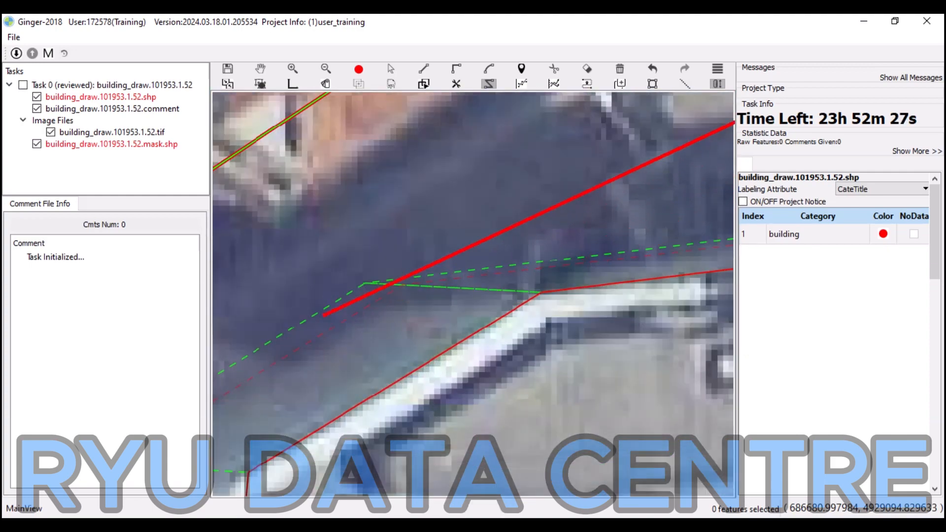
{"action": "scroll", "coordinate": [320, 291], "scroll_direction": "down", "scroll_amount": 3}
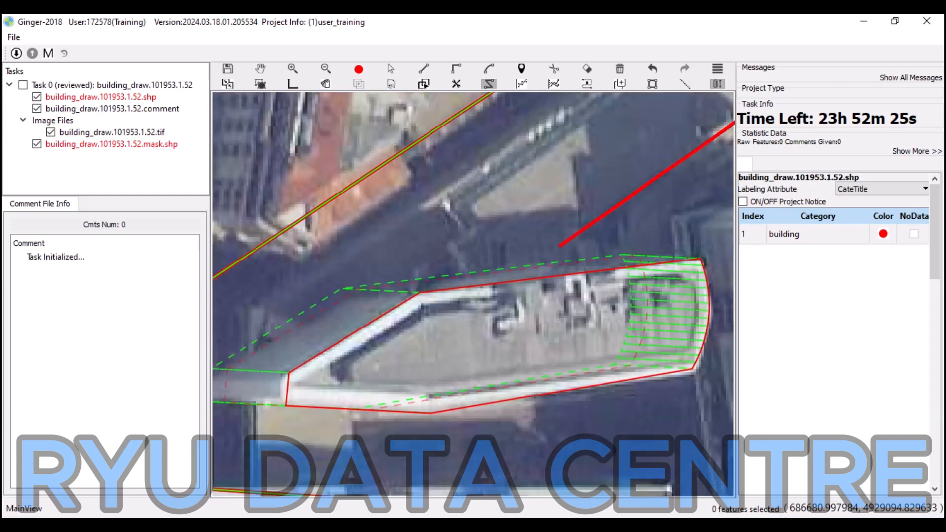
{"action": "scroll", "coordinate": [680, 212], "scroll_direction": "up", "scroll_amount": 2}
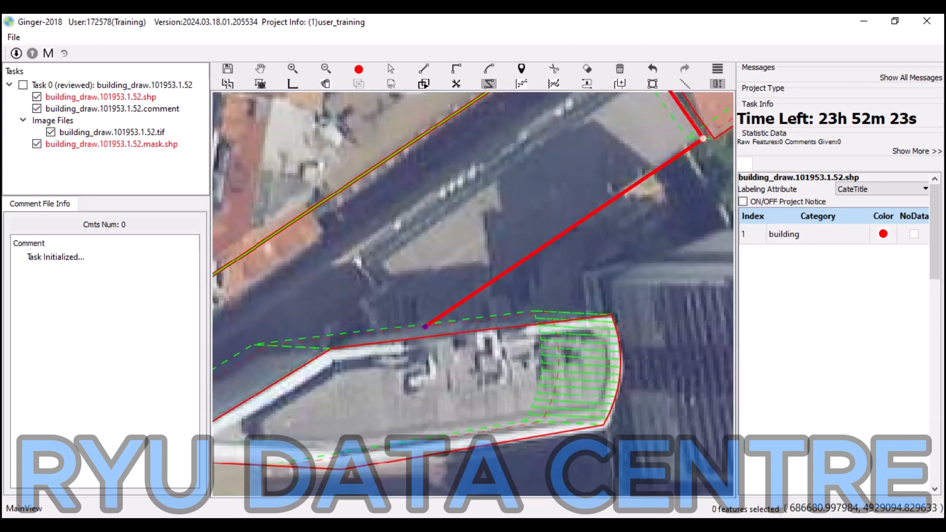
{"action": "left_click", "coordinate": [417, 327]}
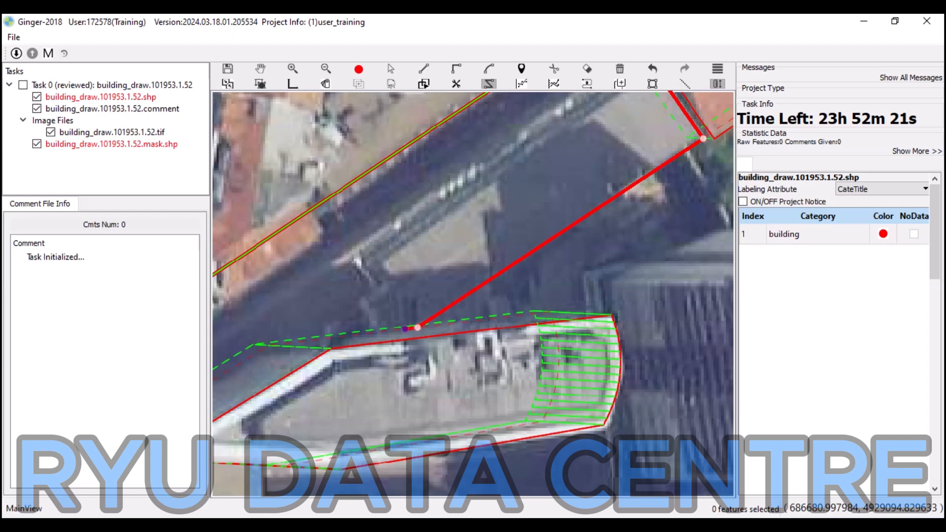
Continue the grey building's outline around its narrow end beside the pointed building, up to the notch.
{"action": "left_click", "coordinate": [377, 331]}
{"action": "left_click", "coordinate": [356, 307]}
{"action": "left_click", "coordinate": [388, 282]}
{"action": "key", "text": "r"}
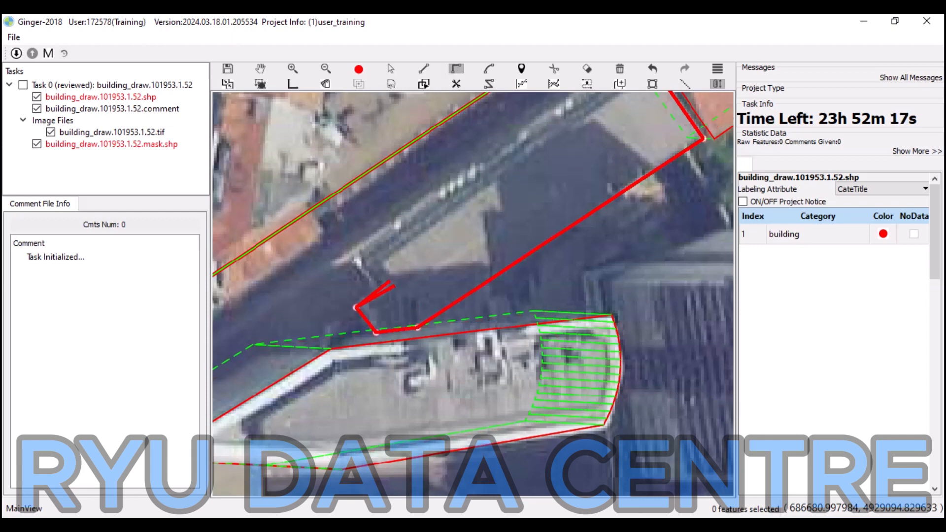
Square off the notch and complete the grey building's polygon with right-angled edges along the street side.
{"action": "left_click_drag", "start_coordinate": [370, 260], "coordinate": [353, 319]}
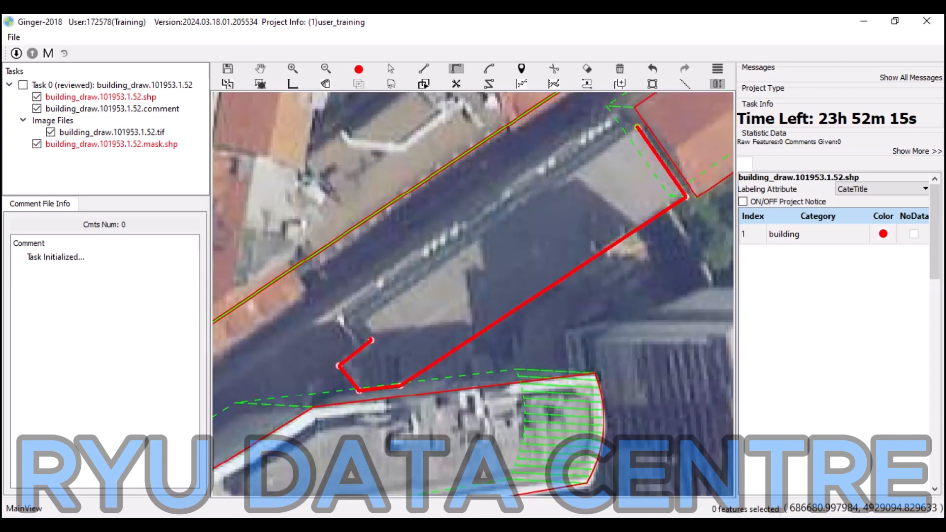
{"action": "left_click", "coordinate": [359, 325]}
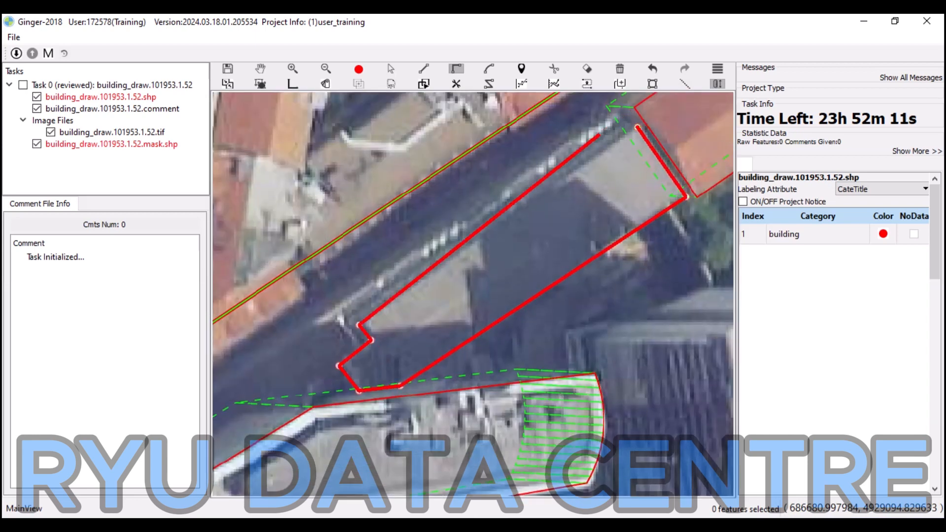
{"action": "left_click_drag", "start_coordinate": [599, 135], "coordinate": [553, 206]}
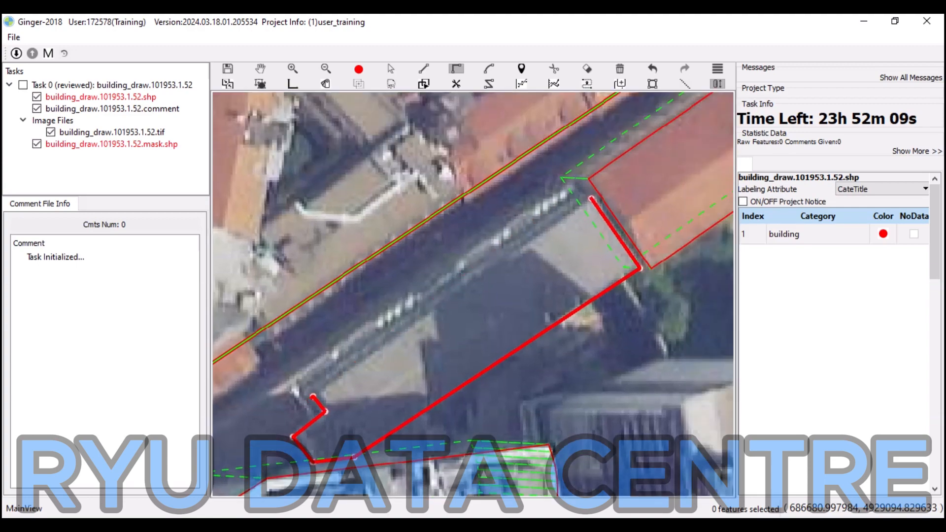
{"action": "key", "text": "Return"}
{"action": "key", "text": "Escape"}
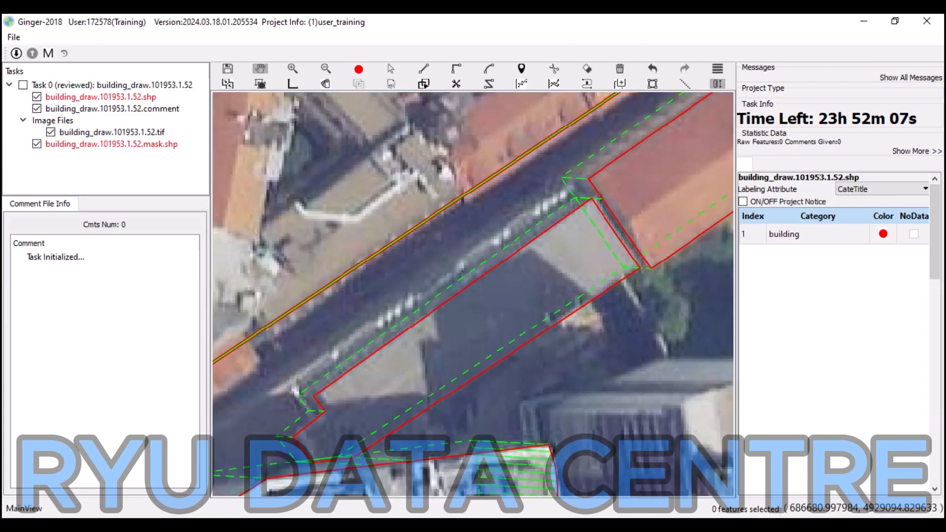
Try moving the grey building's corner vertex away from the pointed building's offset footprint edge, and undo the move.
{"action": "scroll", "coordinate": [441, 337], "scroll_direction": "down", "scroll_amount": 2}
{"action": "scroll", "coordinate": [358, 419], "scroll_direction": "up", "scroll_amount": 3}
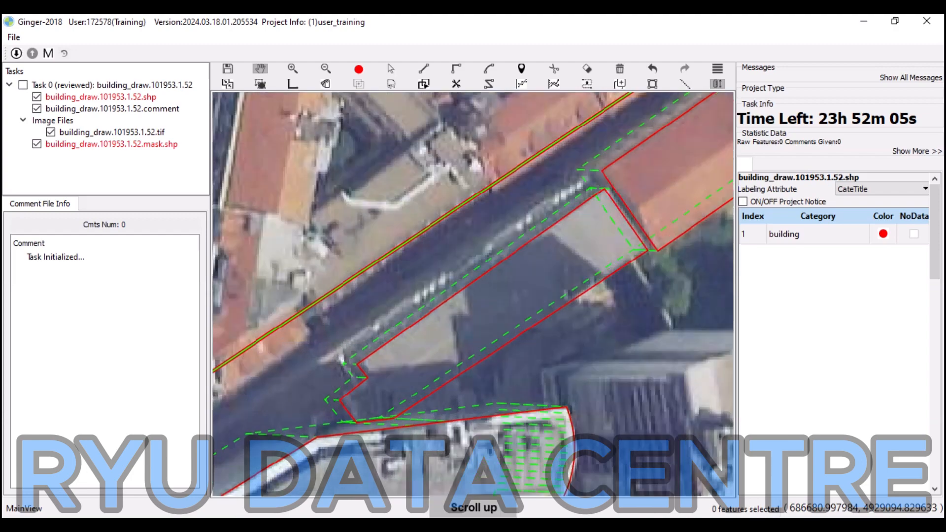
{"action": "scroll", "coordinate": [296, 429], "scroll_direction": "up", "scroll_amount": 2}
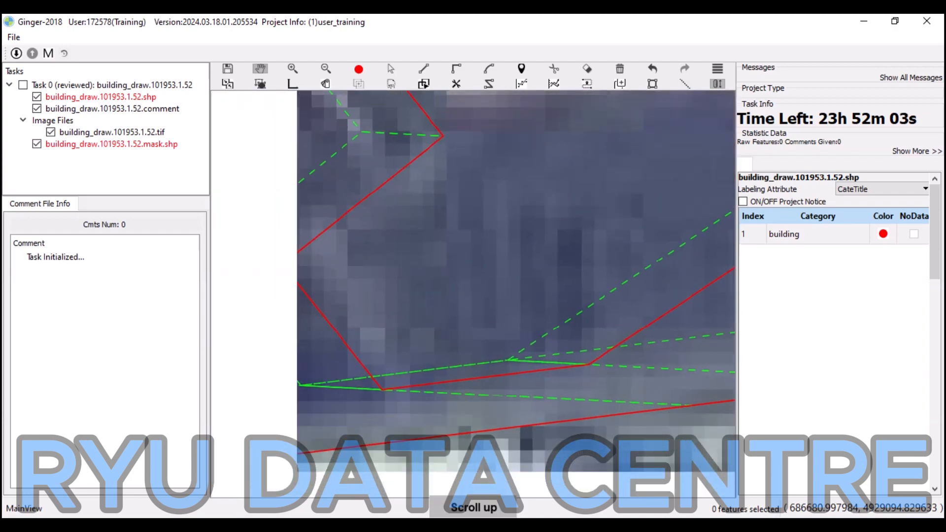
{"action": "left_click_drag", "start_coordinate": [296, 429], "coordinate": [318, 426]}
{"action": "key", "text": "s"}
{"action": "left_click", "coordinate": [441, 380]}
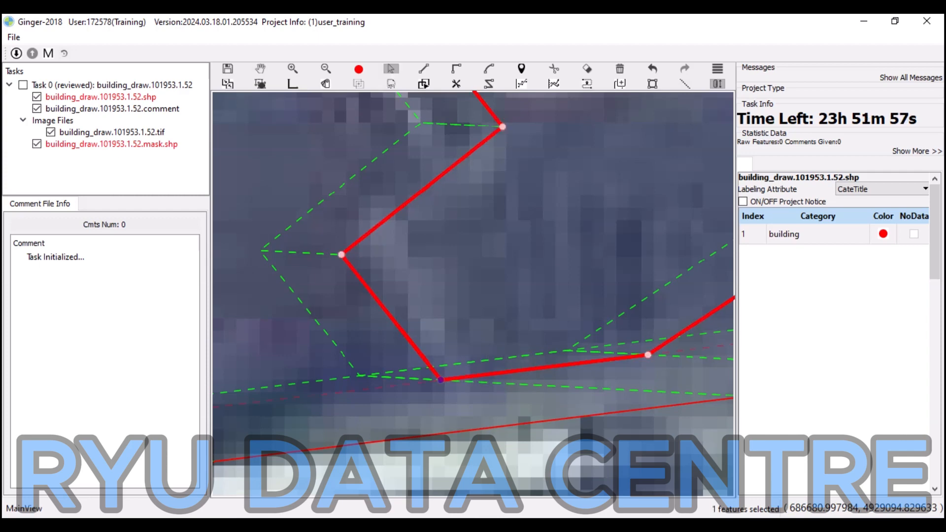
{"action": "left_click_drag", "start_coordinate": [441, 379], "coordinate": [440, 366]}
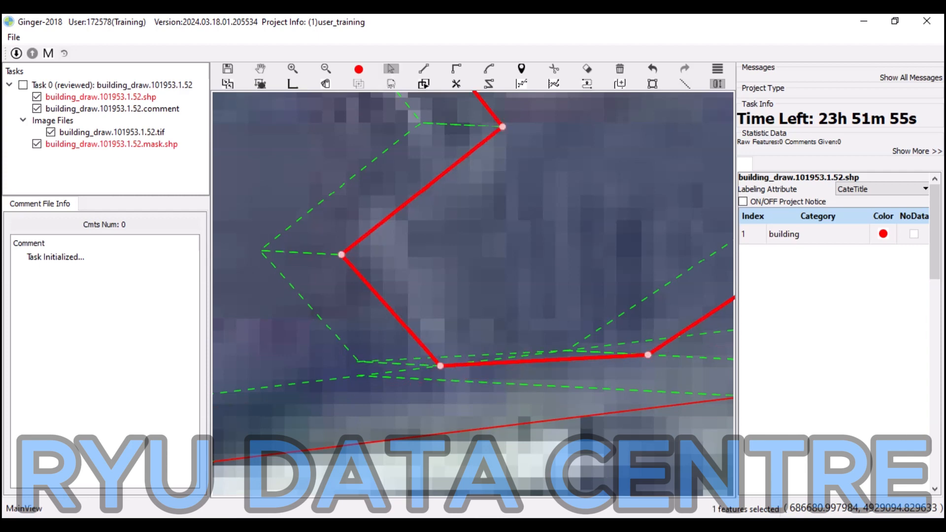
{"action": "key", "text": "ctrl+z"}
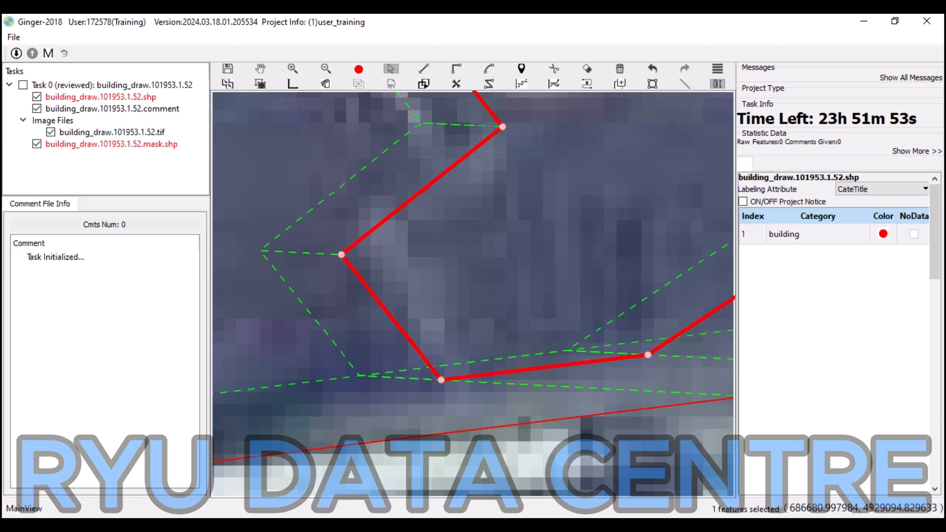
{"action": "left_click", "coordinate": [440, 379]}
{"action": "key", "text": "Escape"}
{"action": "left_click_drag", "start_coordinate": [441, 380], "coordinate": [408, 391]}
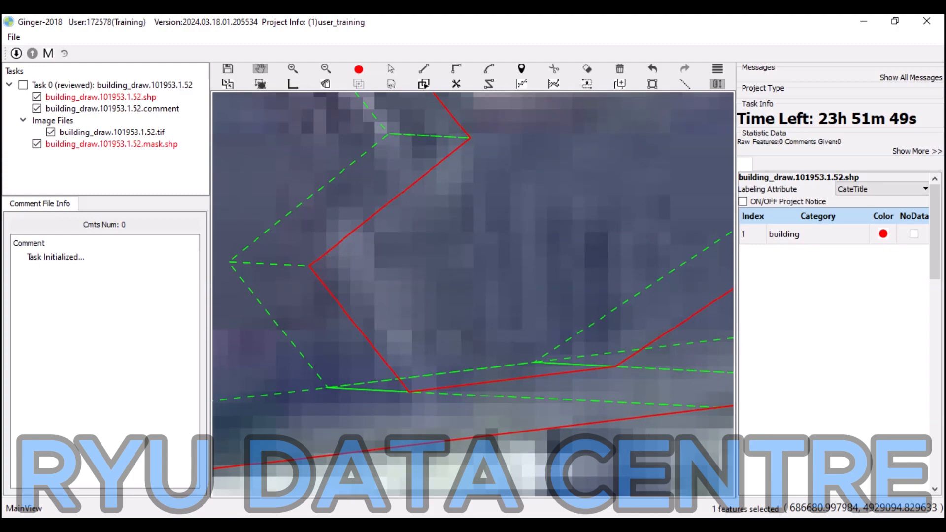
Start an outline for the low strip between the street and the grey building, at the orange-roofed building's corner.
{"action": "scroll", "coordinate": [500, 370], "scroll_direction": "down", "scroll_amount": 5}
{"action": "left_click_drag", "start_coordinate": [473, 325], "coordinate": [522, 301]}
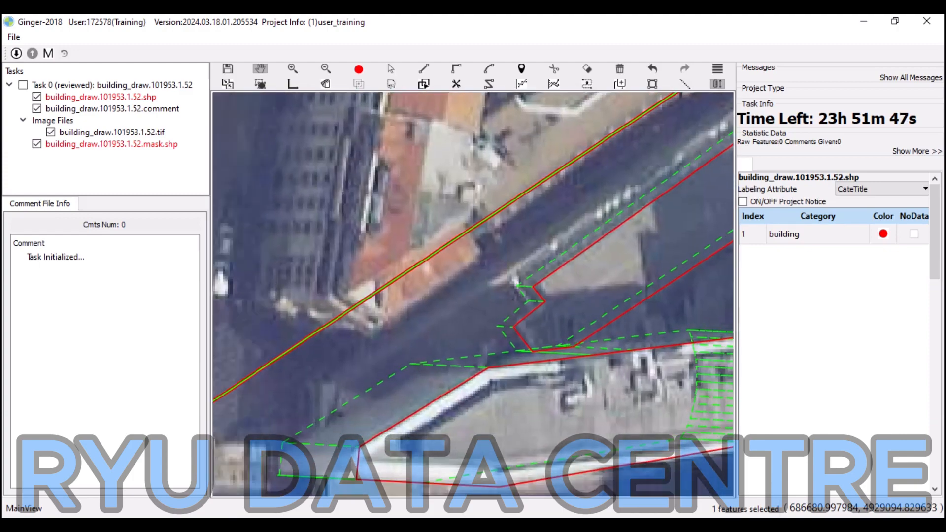
{"action": "scroll", "coordinate": [517, 305], "scroll_direction": "up", "scroll_amount": 4}
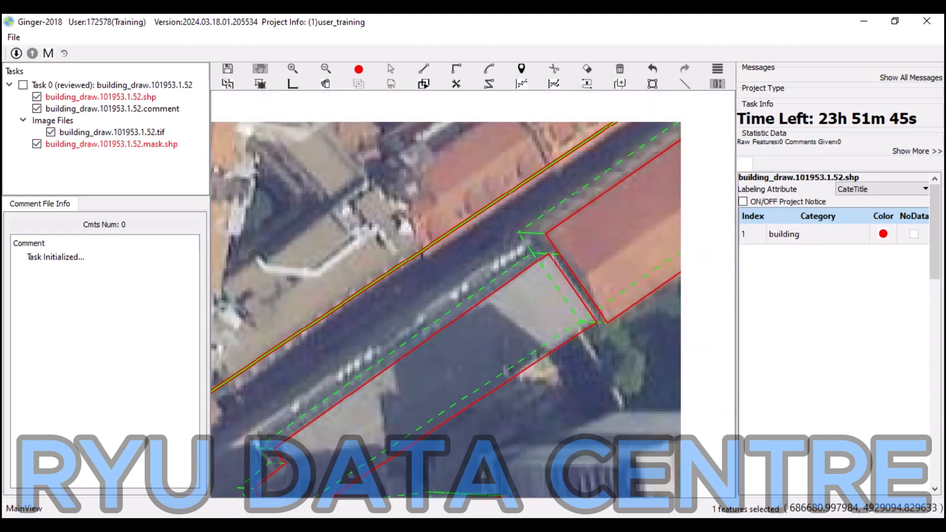
{"action": "scroll", "coordinate": [531, 251], "scroll_direction": "up", "scroll_amount": 1}
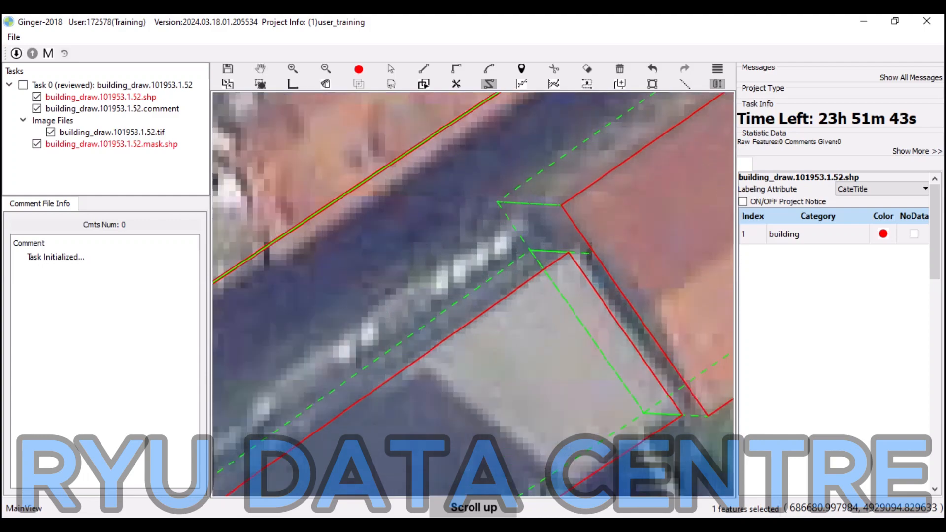
{"action": "left_click", "coordinate": [523, 212]}
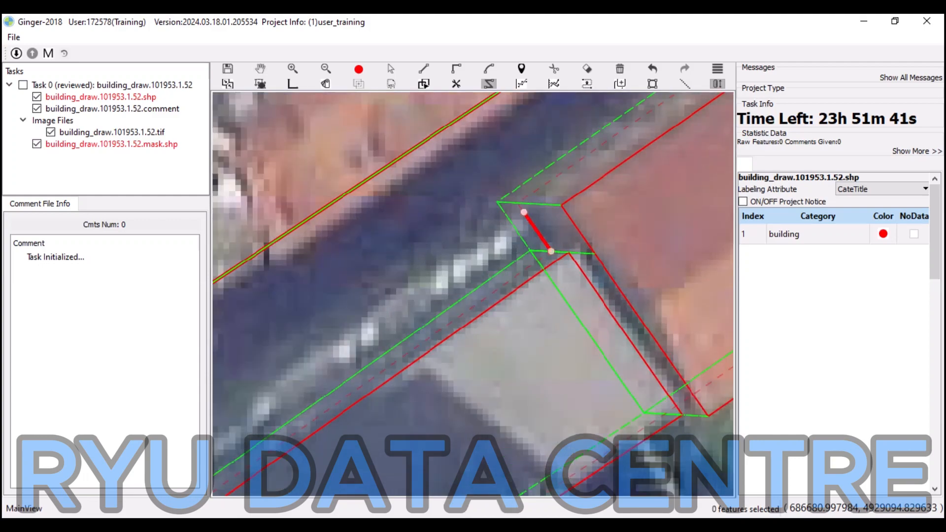
Trace the low strip's outline along the grey building's stepped edge and the pointed building's footprint, and close the polygon on the street side.
{"action": "scroll", "coordinate": [550, 251], "scroll_direction": "down", "scroll_amount": 3}
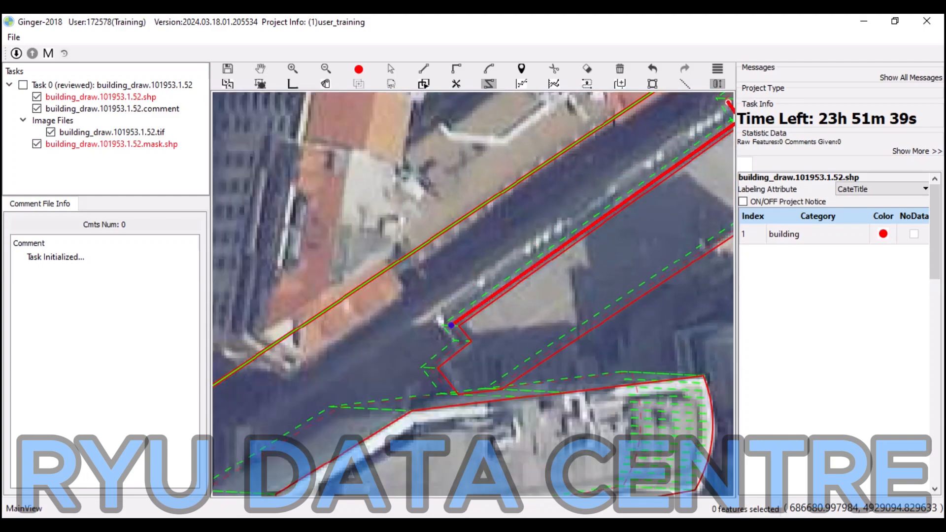
{"action": "left_click_drag", "start_coordinate": [429, 372], "coordinate": [529, 312]}
{"action": "left_click", "coordinate": [351, 401]}
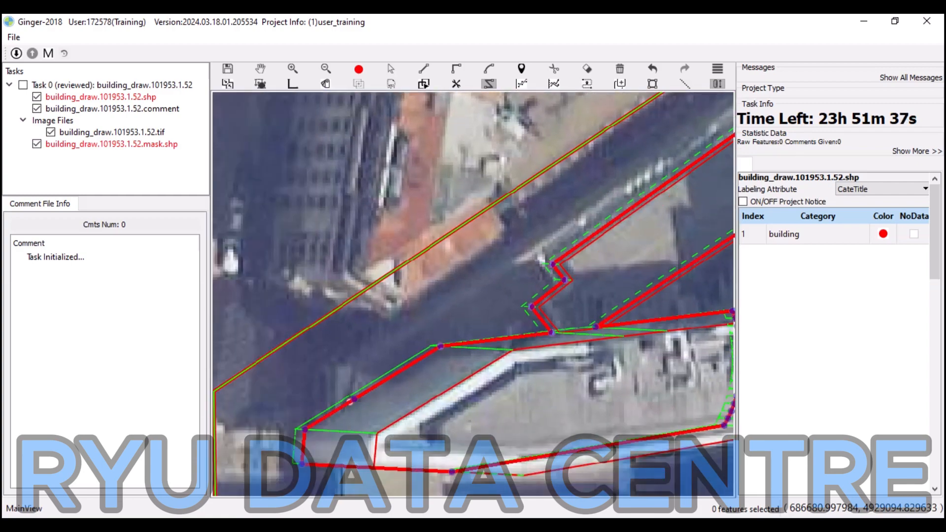
{"action": "scroll", "coordinate": [300, 395], "scroll_direction": "down", "scroll_amount": 2}
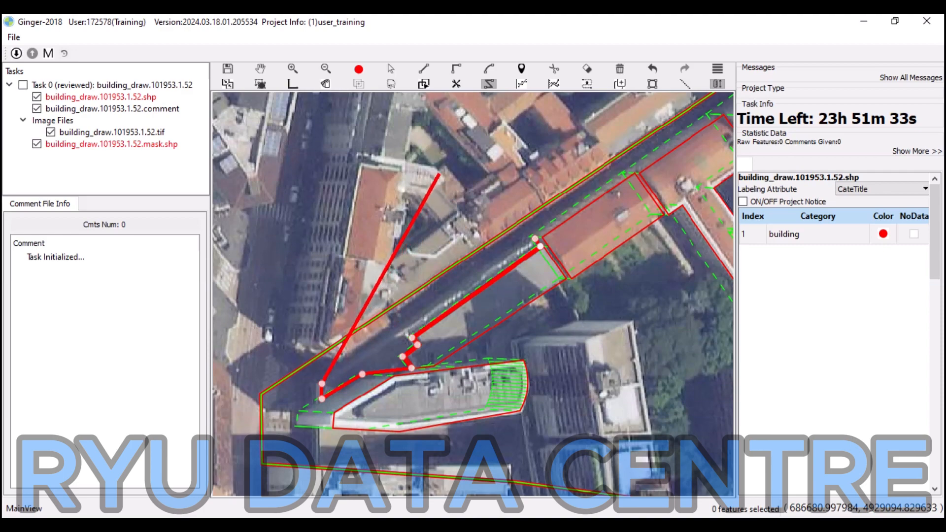
{"action": "right_click", "coordinate": [446, 168]}
{"action": "scroll", "coordinate": [364, 395], "scroll_direction": "up", "scroll_amount": 1}
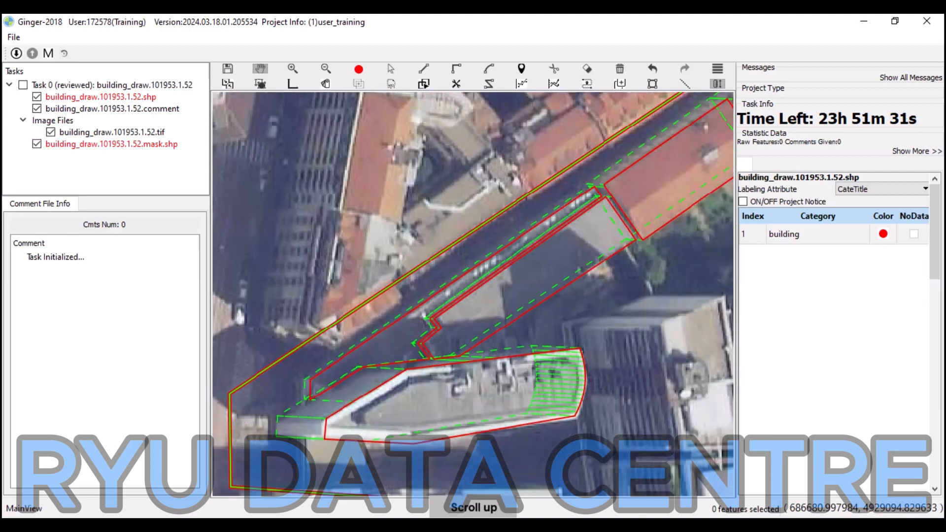
Start an inner outline on the pointed building's recessed roof, with a right-angled edge from the street-side wall to the first inner bend.
{"action": "left_click_drag", "start_coordinate": [364, 395], "coordinate": [329, 317]}
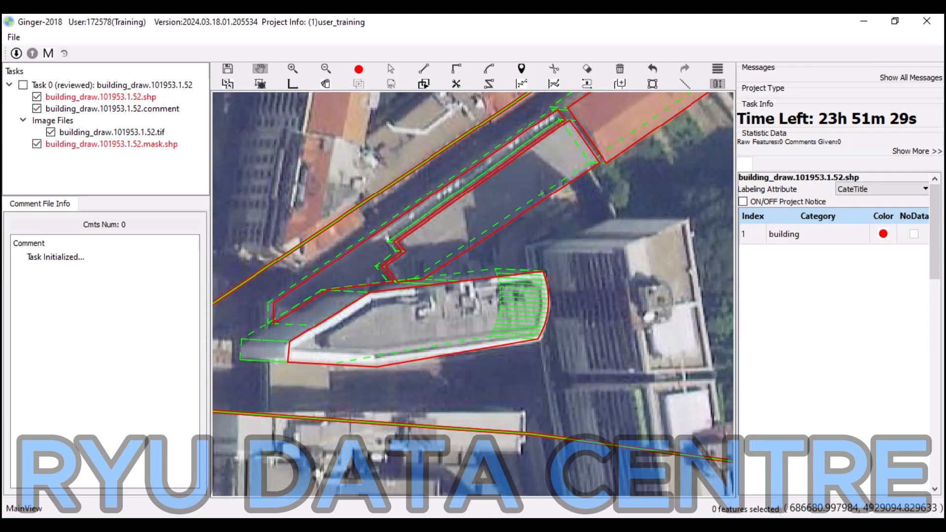
{"action": "scroll", "coordinate": [412, 295], "scroll_direction": "up", "scroll_amount": 3}
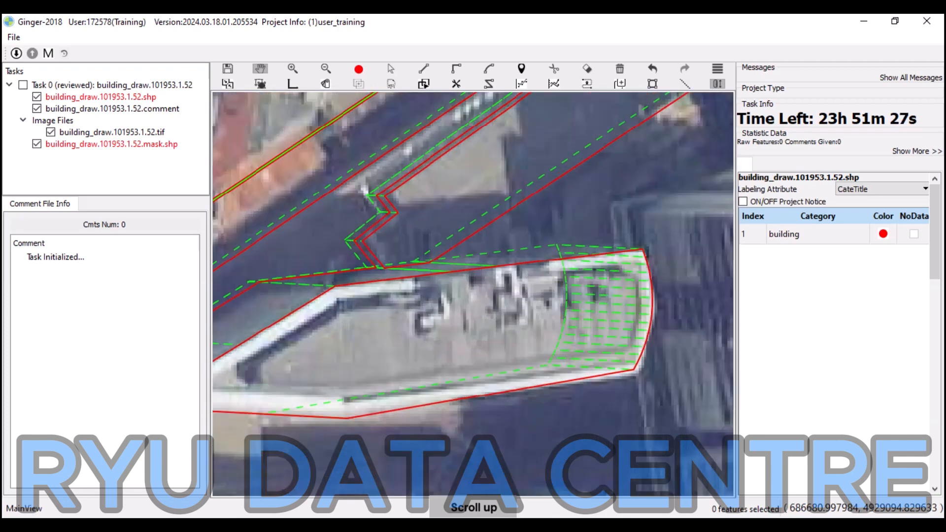
{"action": "key", "text": "d"}
{"action": "left_click", "coordinate": [436, 274]}
{"action": "left_click", "coordinate": [438, 300]}
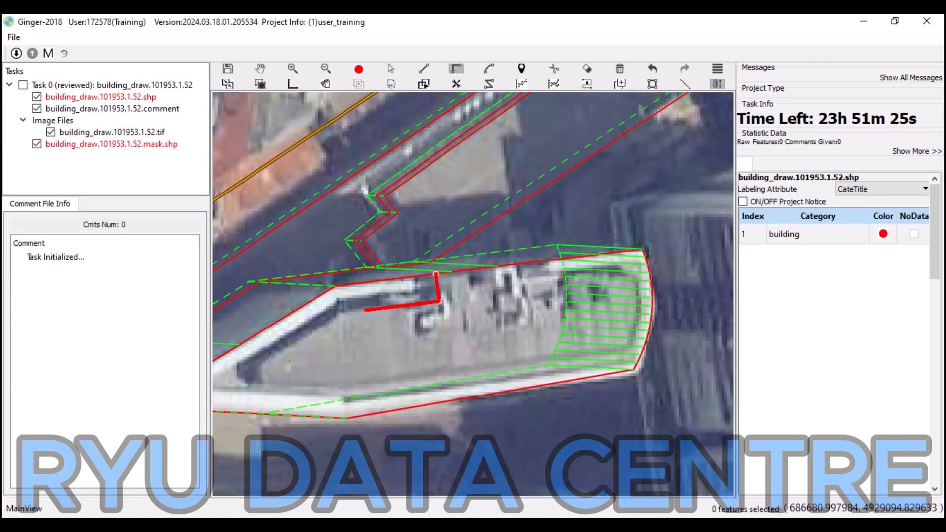
{"action": "key", "text": "s"}
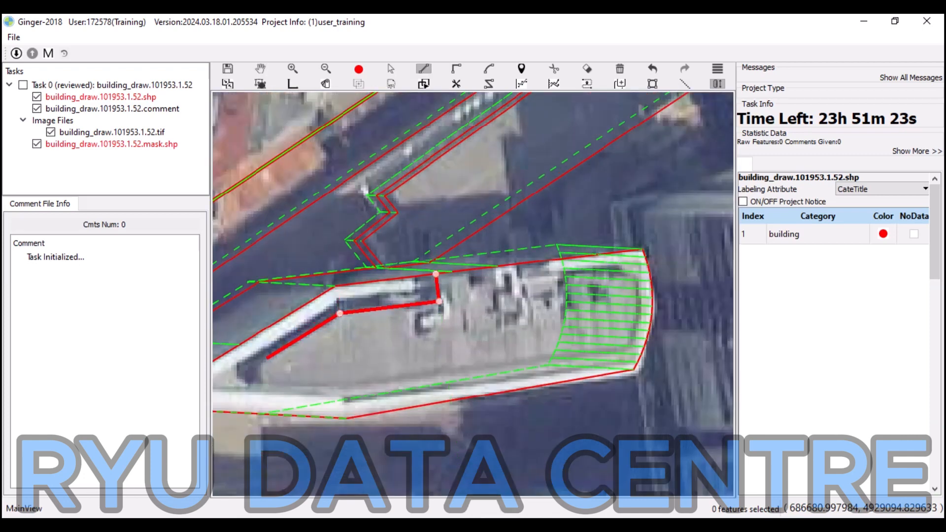
Follow the inside of the parapet with straight segments around the narrow tip and along the long wall to the curved end.
{"action": "left_click", "coordinate": [257, 362]}
{"action": "left_click", "coordinate": [258, 382]}
{"action": "left_click", "coordinate": [342, 391]}
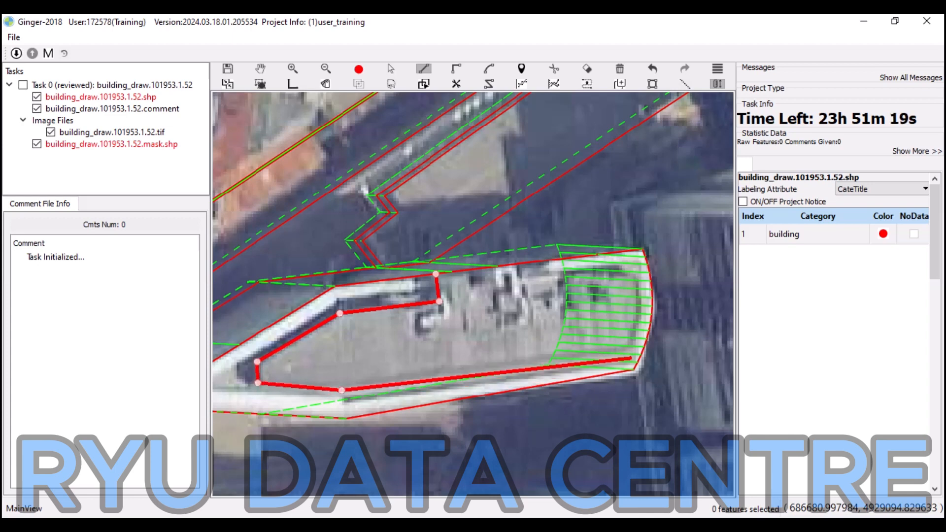
{"action": "left_click", "coordinate": [631, 358]}
Finish the pointed building's inner roof line with an arc along the curved end and a right-angled edge across the street-side wall, and split the footprint along it.
{"action": "key", "text": "a"}
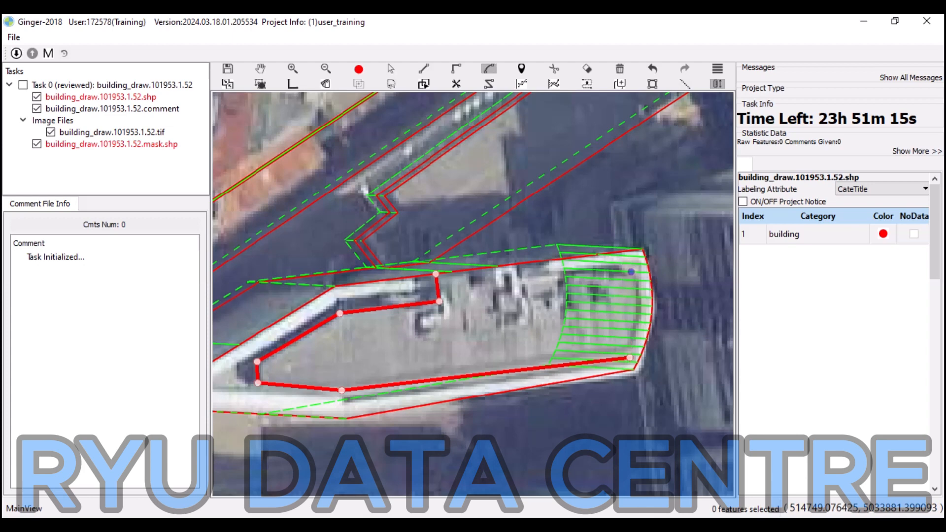
{"action": "left_click", "coordinate": [630, 271]}
{"action": "key", "text": "l"}
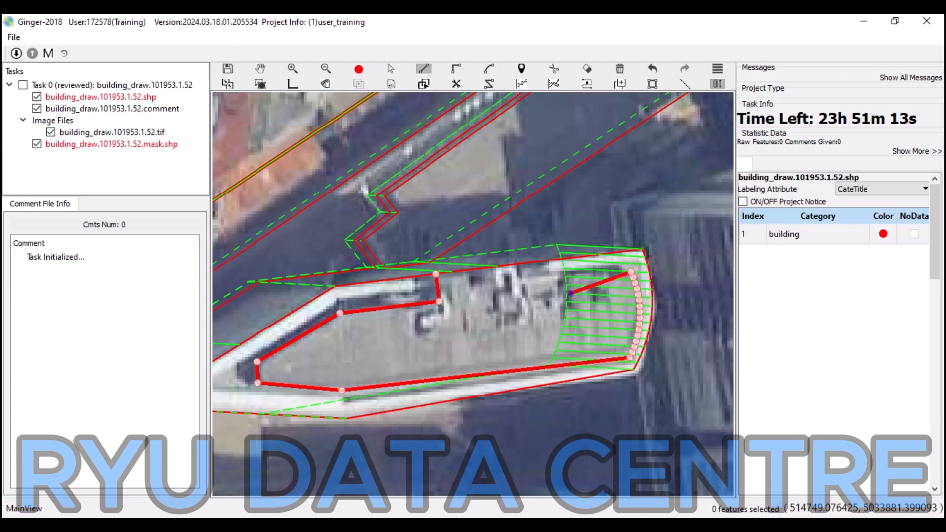
{"action": "left_click", "coordinate": [551, 276]}
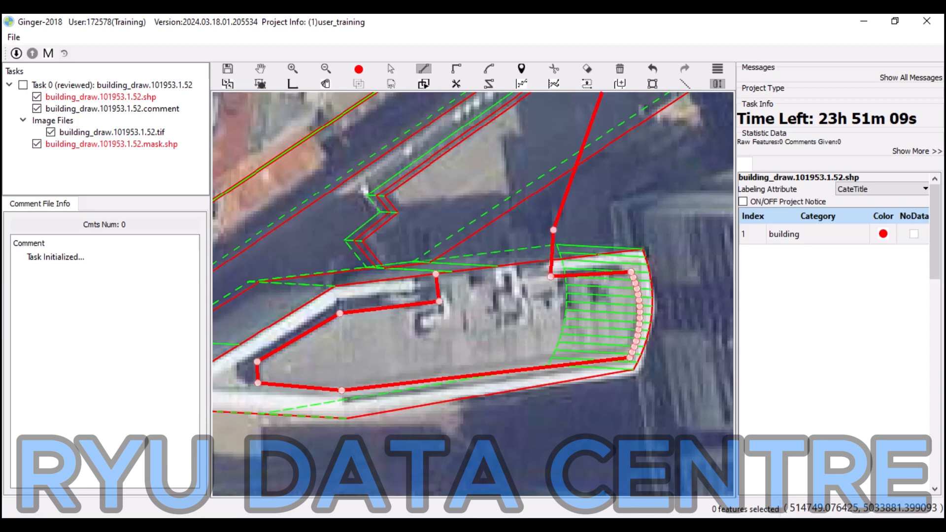
{"action": "left_click", "coordinate": [553, 69]}
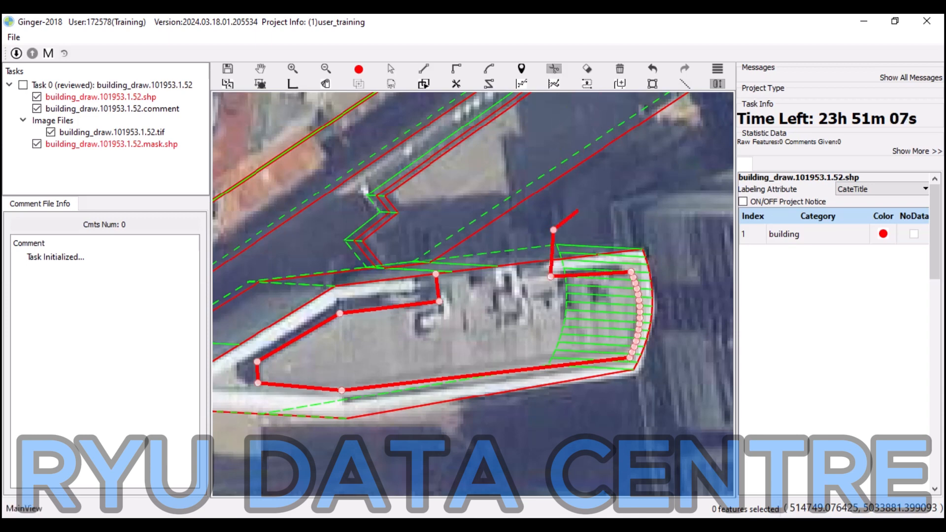
{"action": "scroll", "coordinate": [574, 214], "scroll_direction": "down", "scroll_amount": 2}
{"action": "scroll", "coordinate": [579, 252], "scroll_direction": "down", "scroll_amount": 1}
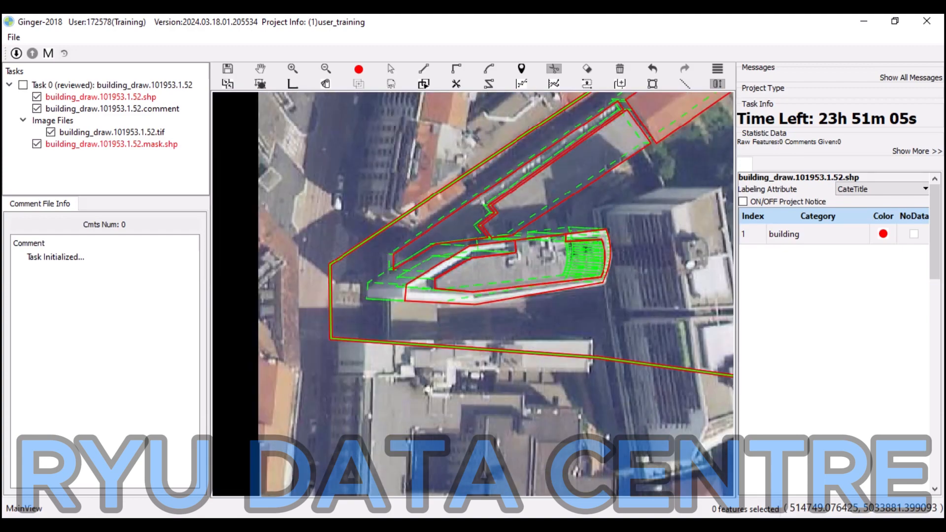
Compare the finished building outlines with the bare aerial image to check their coverage inside the mask.
{"action": "key", "text": "h"}
{"action": "left_click_drag", "start_coordinate": [633, 247], "coordinate": [387, 370]}
{"action": "scroll", "coordinate": [516, 305], "scroll_direction": "down", "scroll_amount": 1}
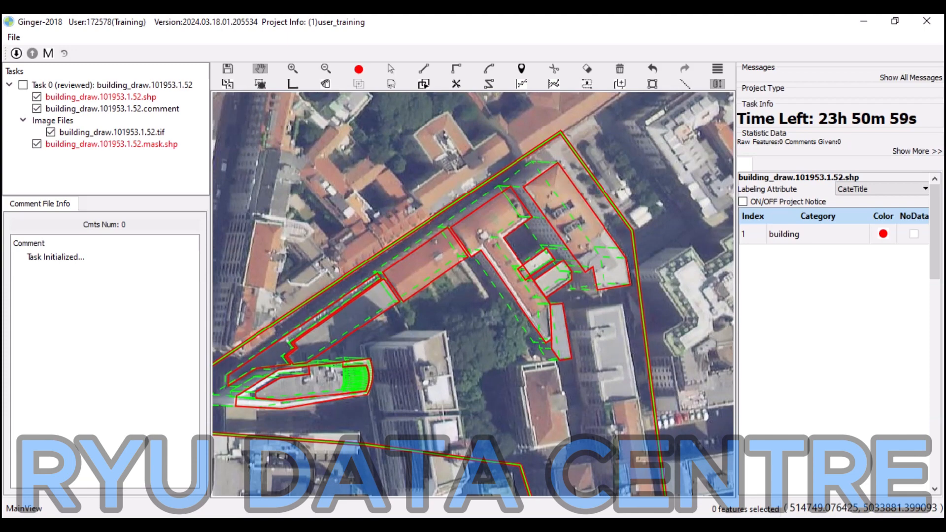
{"action": "left_click_drag", "start_coordinate": [387, 370], "coordinate": [430, 354]}
{"action": "key", "text": "space"}
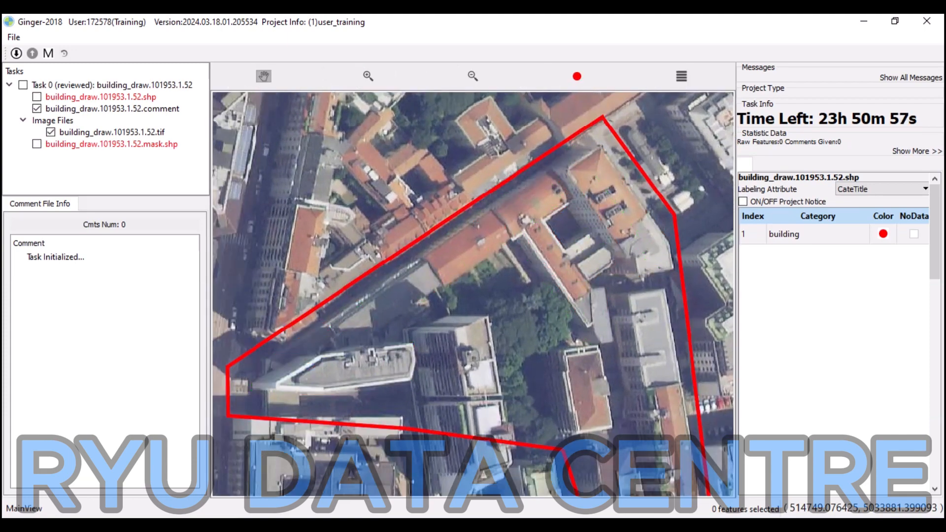
{"action": "key", "text": "space"}
{"action": "key", "text": "Escape"}
{"action": "left_click_drag", "start_coordinate": [339, 142], "coordinate": [568, 422]}
{"action": "key", "text": "Escape"}
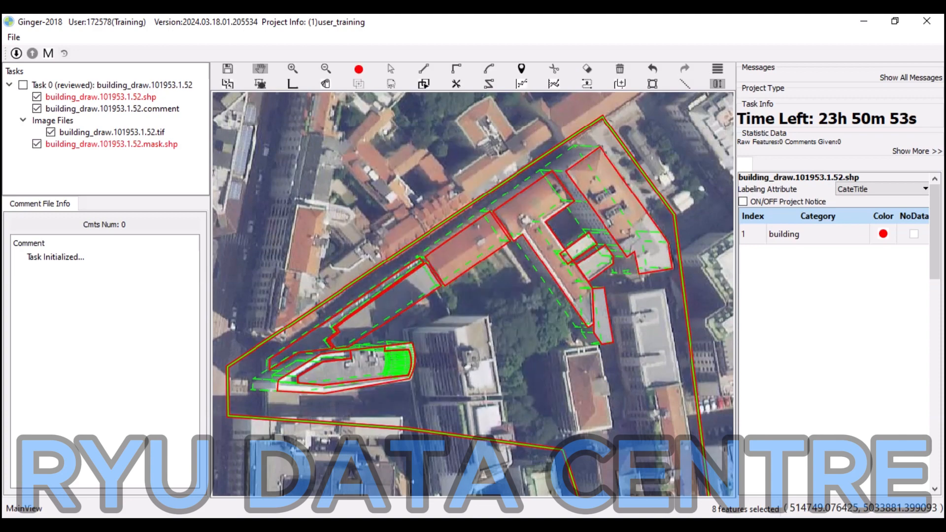
{"action": "left_click_drag", "start_coordinate": [473, 291], "coordinate": [450, 299]}
{"action": "key", "text": "space"}
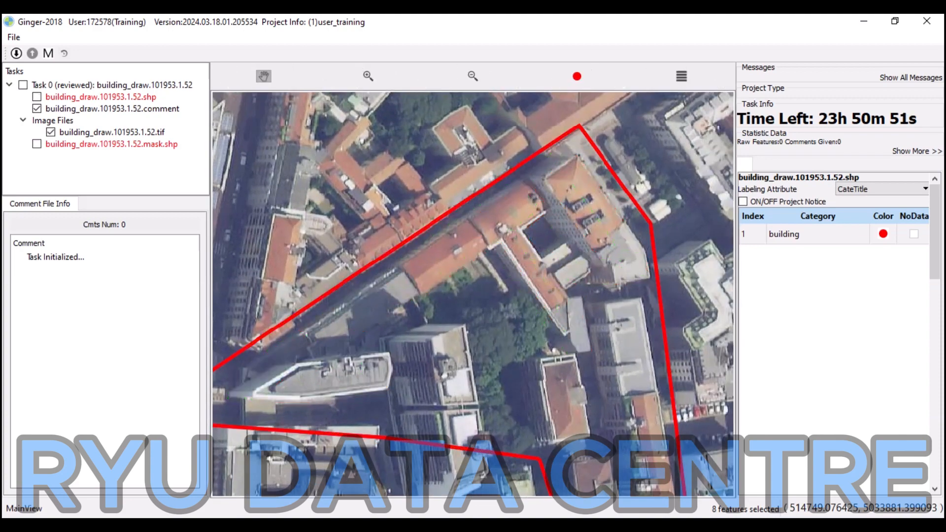
{"action": "key", "text": "space"}
{"action": "scroll", "coordinate": [591, 232], "scroll_direction": "up", "scroll_amount": 2}
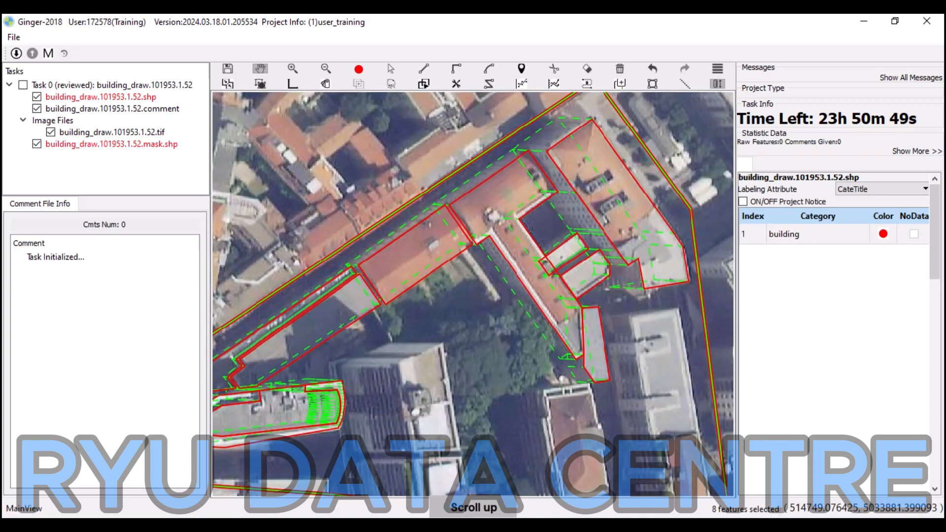
{"action": "key", "text": "space"}
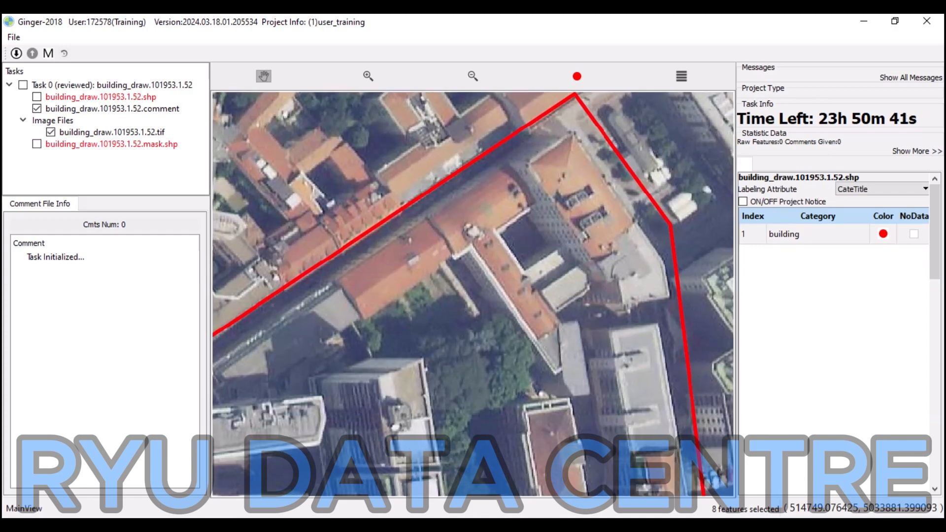
{"action": "key", "text": "space"}
Select the outlined buildings in groups, from the orange-roofed blocks to the pointed building, and check them against the image.
{"action": "left_click_drag", "start_coordinate": [426, 128], "coordinate": [621, 345]}
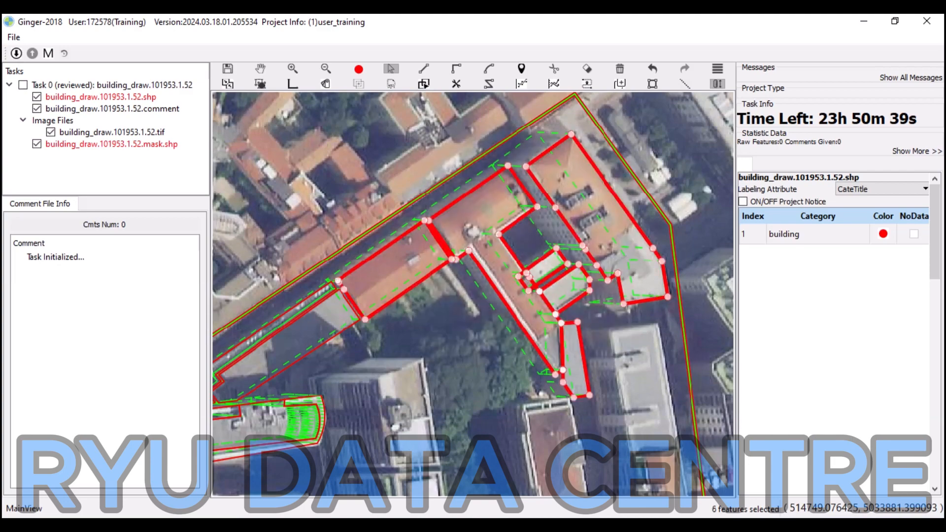
{"action": "key", "text": "space"}
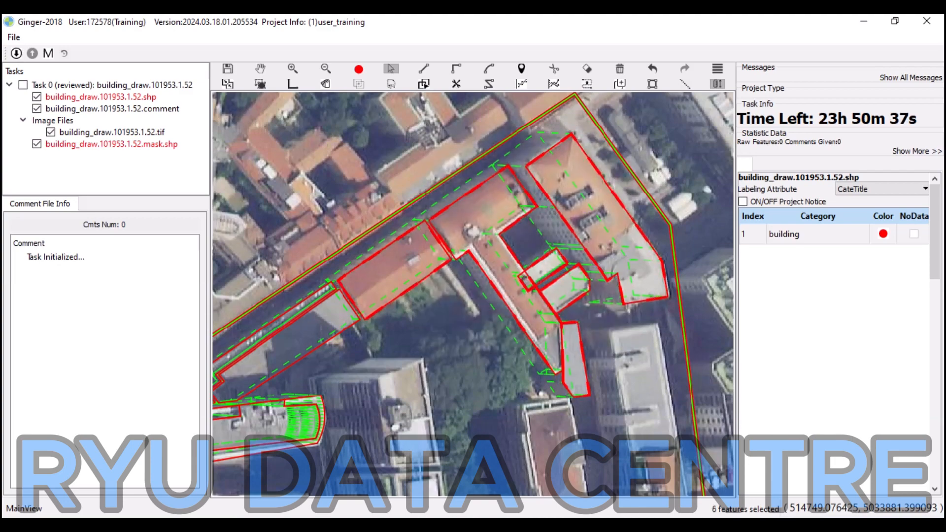
{"action": "left_click_drag", "start_coordinate": [384, 320], "coordinate": [574, 217]}
{"action": "key", "text": "space"}
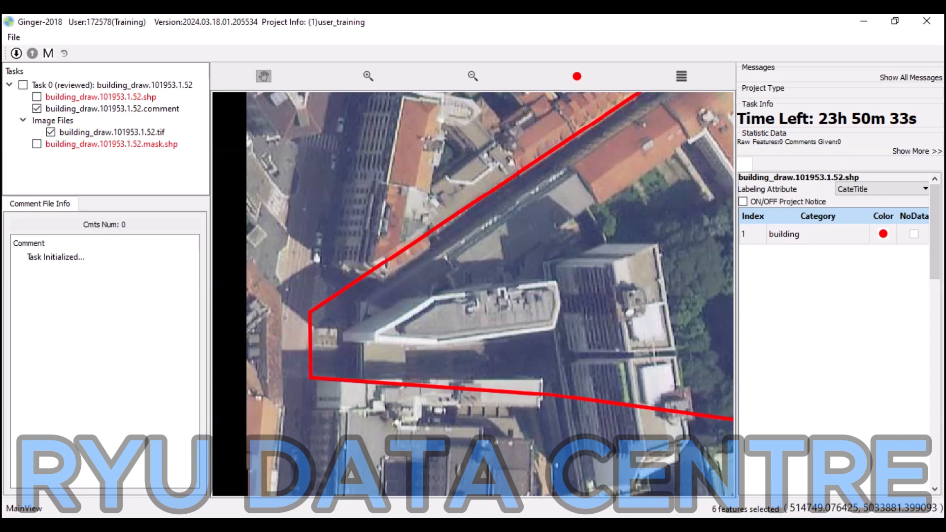
{"action": "key", "text": "space"}
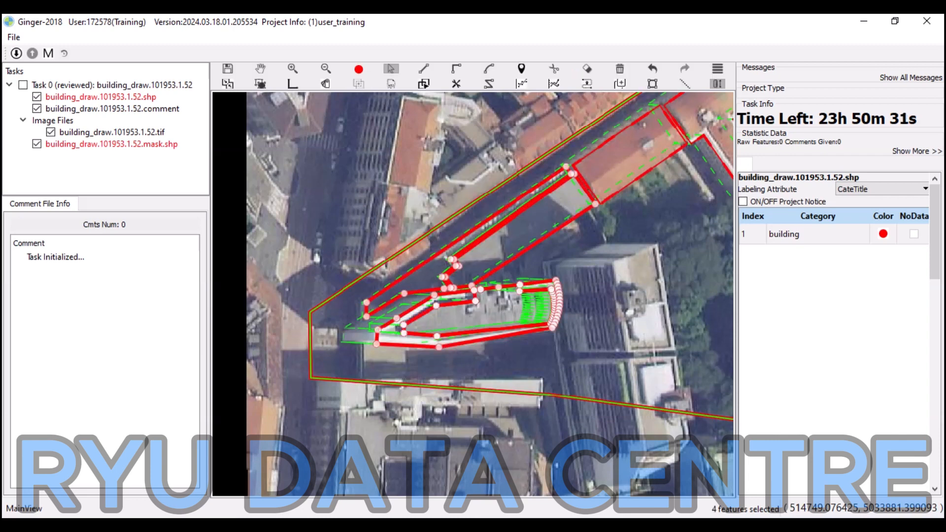
{"action": "key", "text": "space"}
{"action": "left_click_drag", "start_coordinate": [514, 283], "coordinate": [473, 294]}
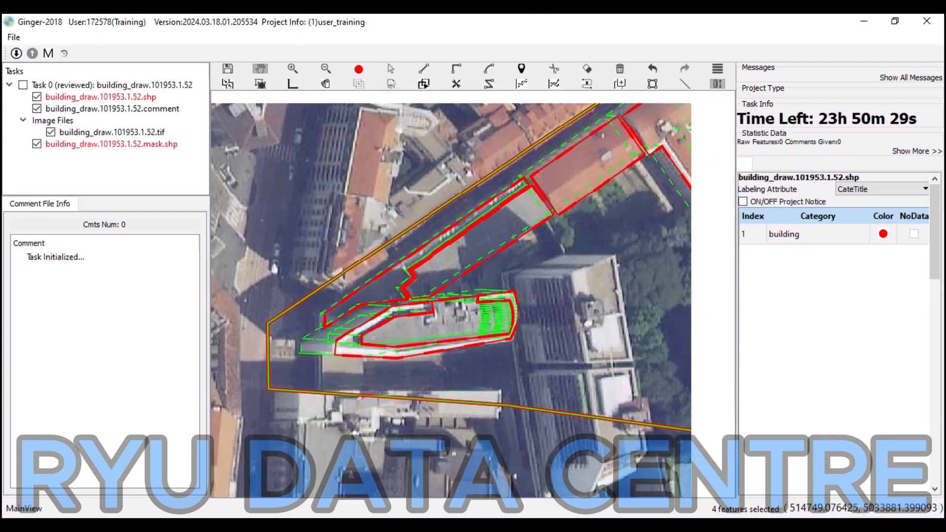
{"action": "scroll", "coordinate": [594, 286], "scroll_direction": "down", "scroll_amount": 1}
{"action": "left_click_drag", "start_coordinate": [595, 286], "coordinate": [511, 296]}
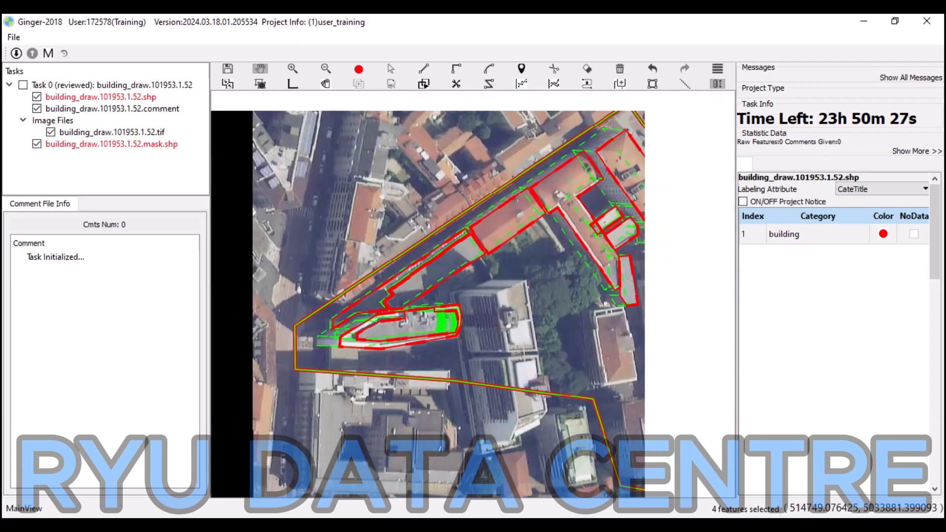
{"action": "key", "text": "space"}
{"action": "left_click", "coordinate": [506, 226]}
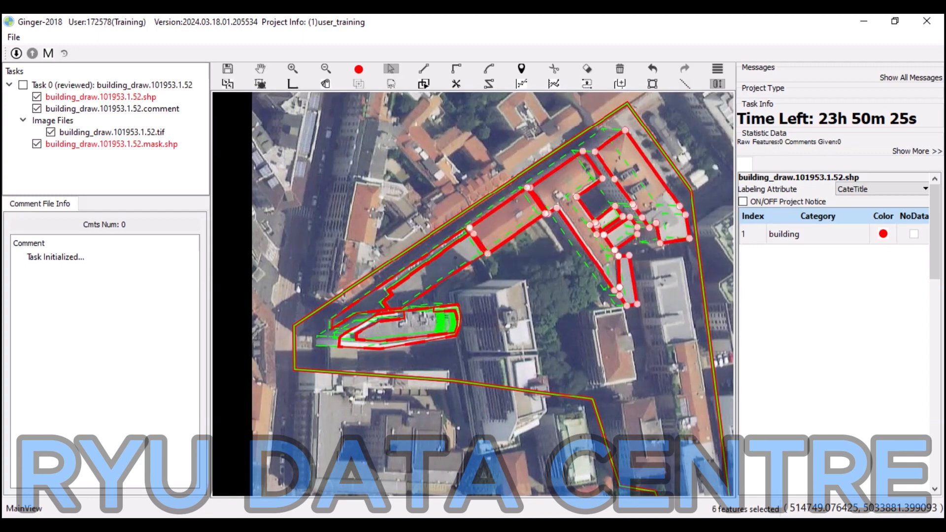
{"action": "left_click", "coordinate": [436, 271]}
{"action": "left_click", "coordinate": [469, 246]}
{"action": "left_click", "coordinate": [447, 267]}
{"action": "key", "text": "space"}
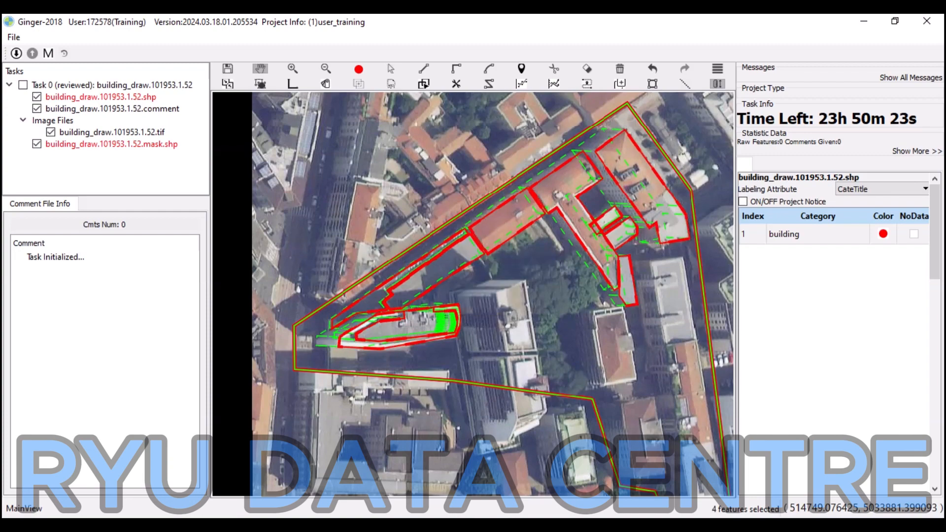
Examine the buildings still without outlines in the remaining part of the mask area.
{"action": "left_click_drag", "start_coordinate": [447, 268], "coordinate": [233, 163]}
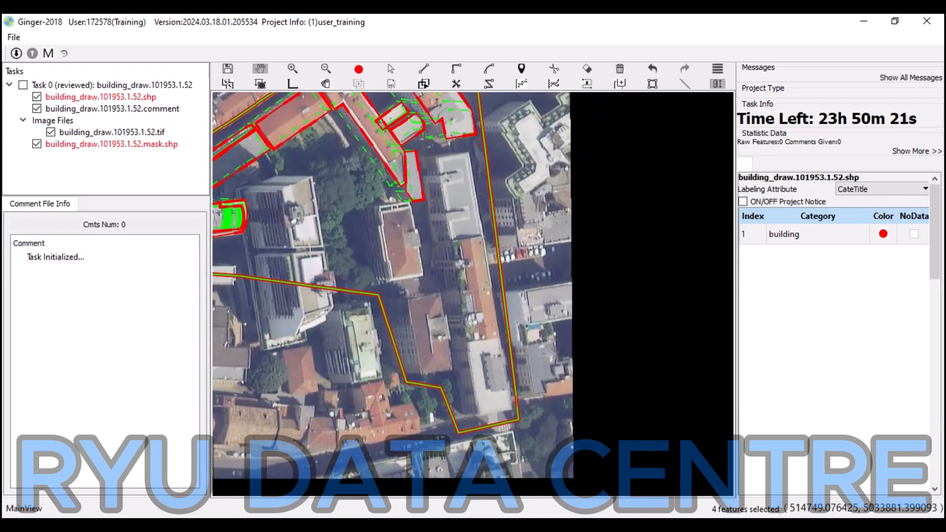
{"action": "scroll", "coordinate": [503, 184], "scroll_direction": "up", "scroll_amount": 1}
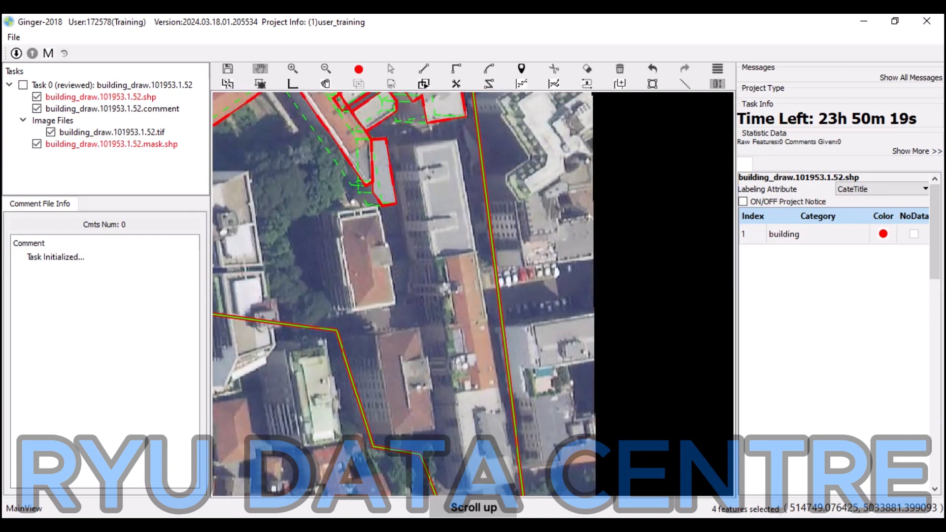
{"action": "left_click_drag", "start_coordinate": [502, 185], "coordinate": [574, 205]}
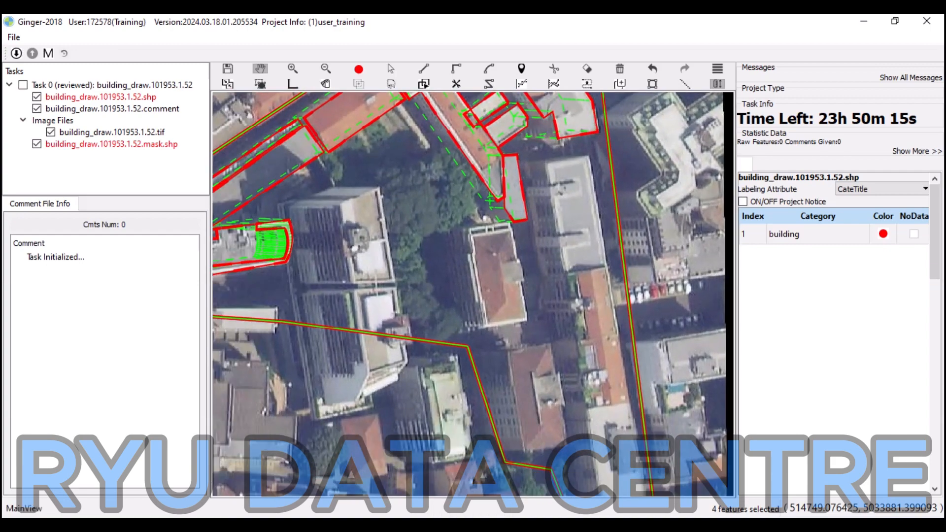
{"action": "left_click_drag", "start_coordinate": [549, 316], "coordinate": [546, 312]}
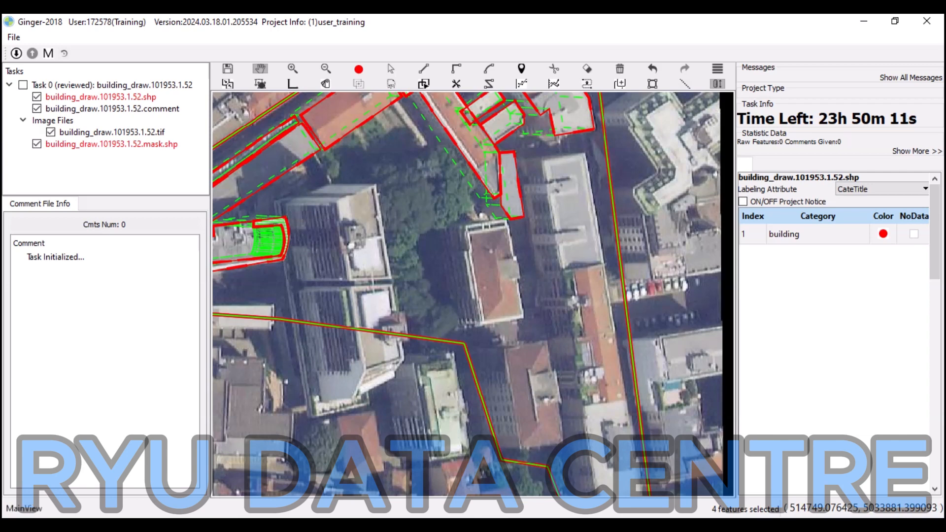
{"action": "key", "text": "l"}
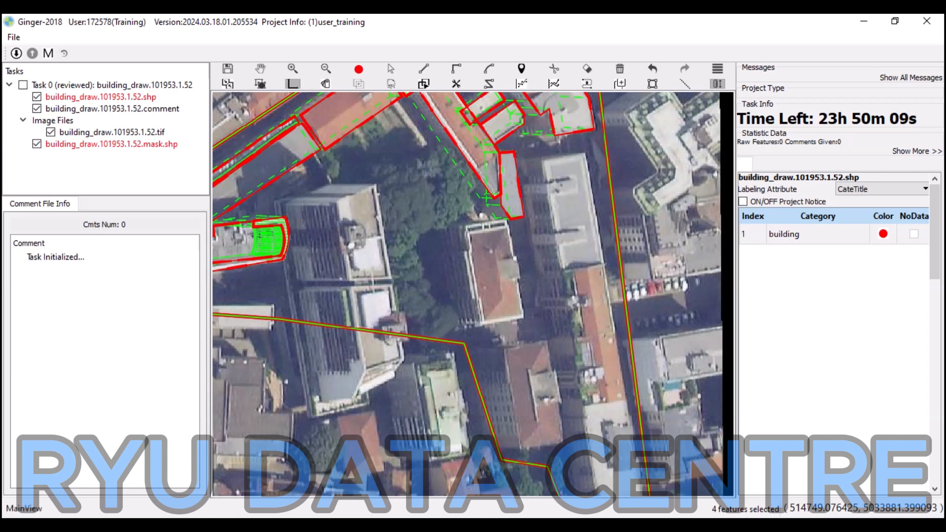
{"action": "key", "text": "h"}
{"action": "left_click_drag", "start_coordinate": [546, 313], "coordinate": [601, 352]}
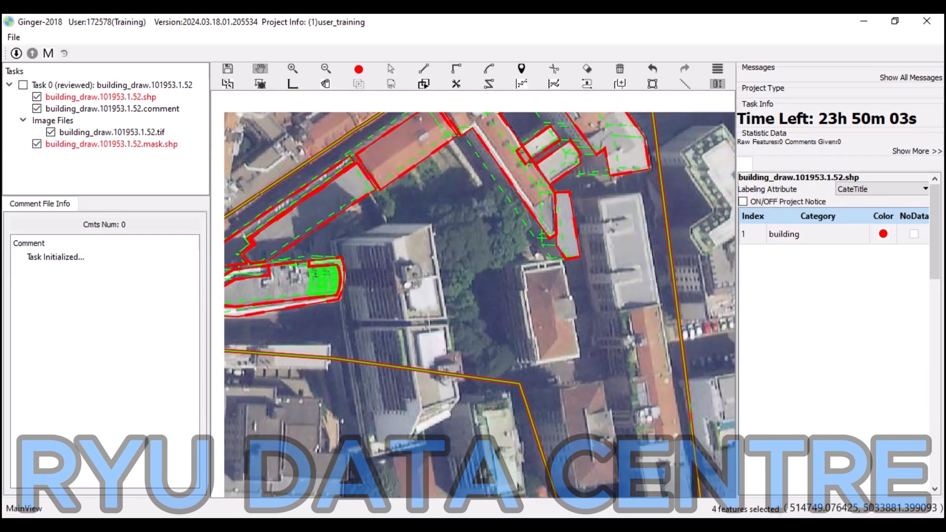
Draw one rectangular outline around the long row of grey and orange roofs beside the mask's long straight edge, ending at the street corner.
{"action": "key", "text": "l"}
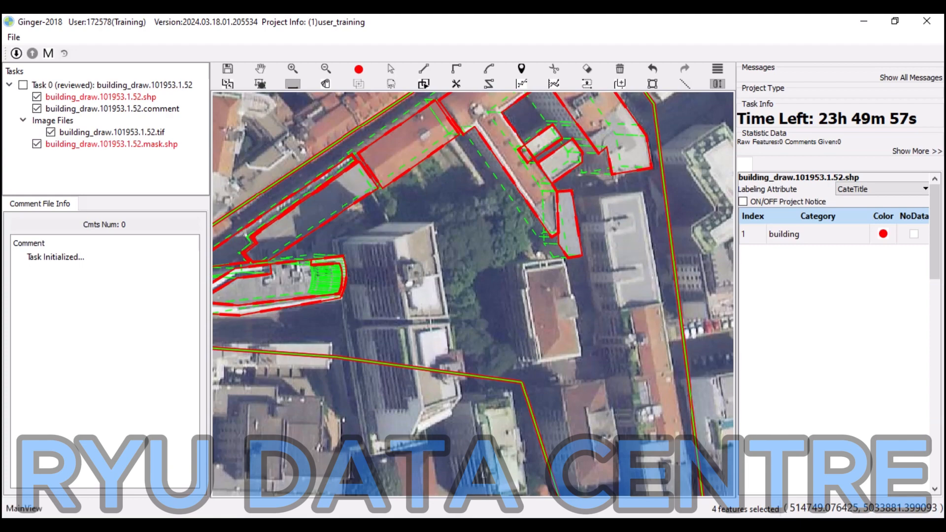
{"action": "key", "text": "space"}
{"action": "left_click_drag", "start_coordinate": [473, 293], "coordinate": [449, 280]}
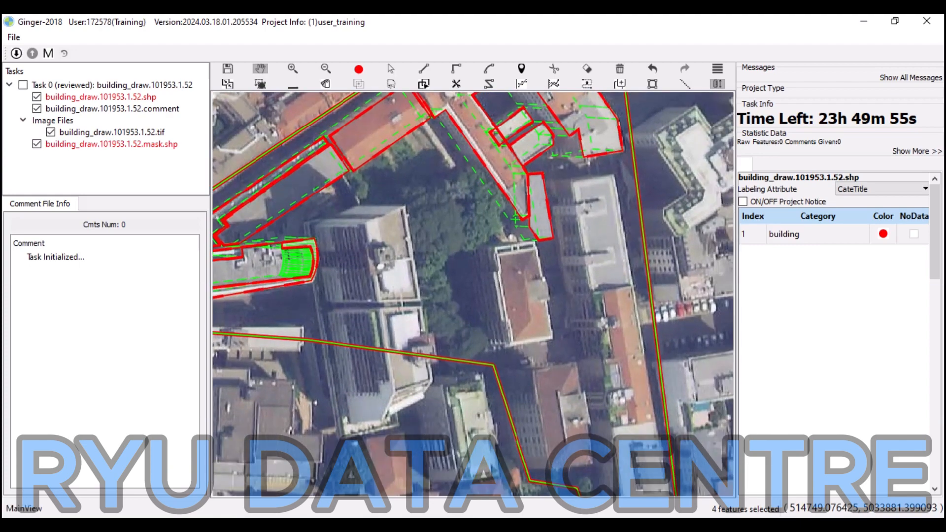
{"action": "scroll", "coordinate": [729, 187], "scroll_direction": "up", "scroll_amount": 2}
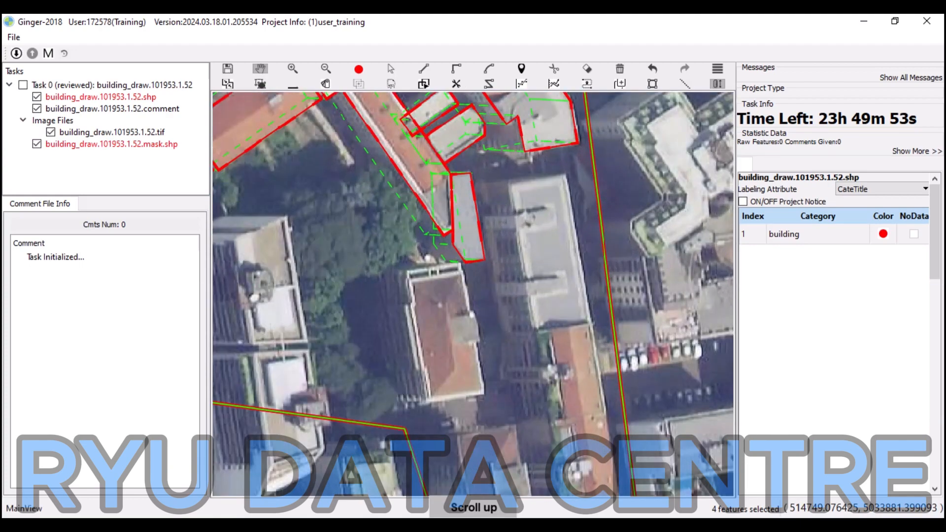
{"action": "key", "text": "r"}
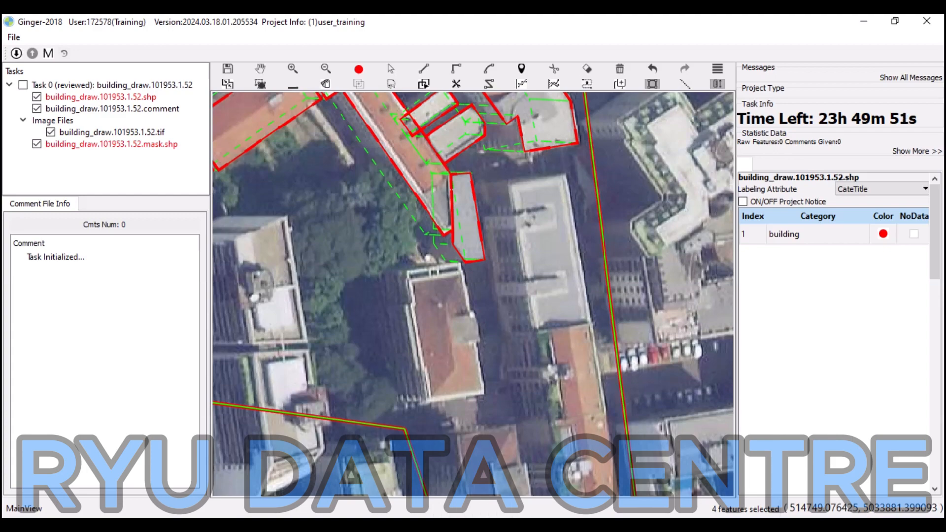
{"action": "left_click", "coordinate": [565, 175]}
{"action": "left_click_drag", "start_coordinate": [607, 374], "coordinate": [580, 179]}
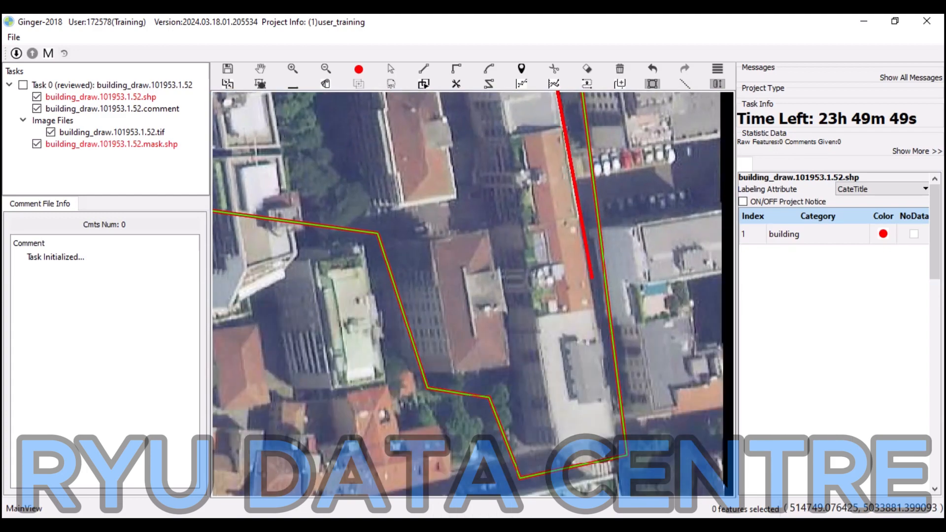
{"action": "left_click_drag", "start_coordinate": [591, 279], "coordinate": [632, 469]}
{"action": "left_click_drag", "start_coordinate": [612, 340], "coordinate": [565, 143]}
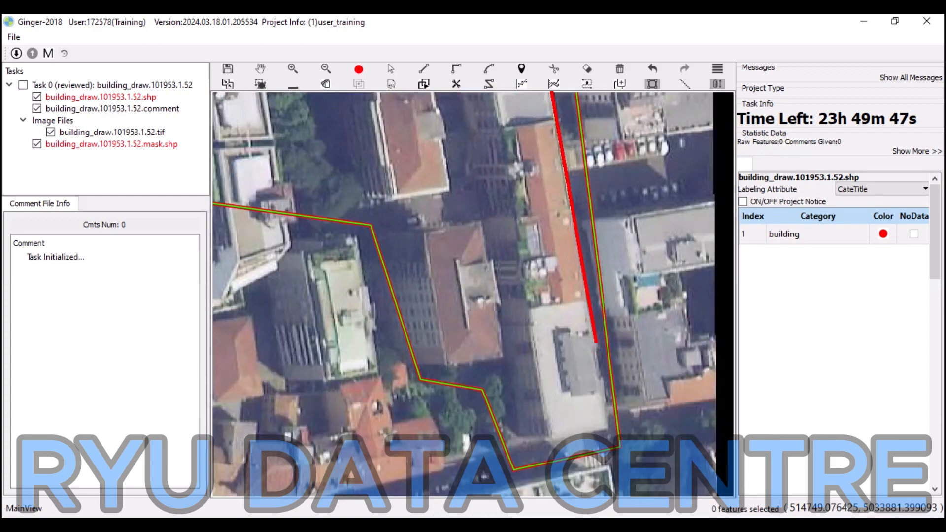
{"action": "left_click_drag", "start_coordinate": [578, 276], "coordinate": [561, 213]}
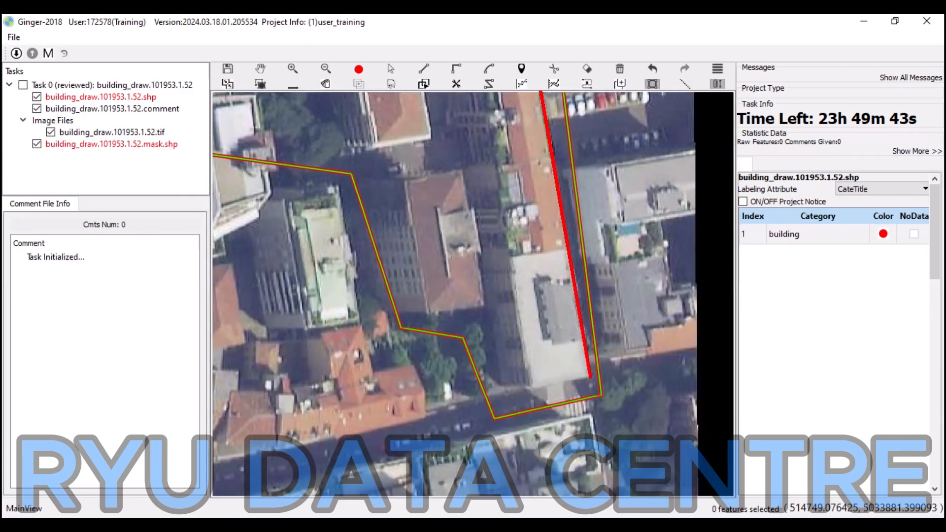
{"action": "left_click", "coordinate": [590, 380]}
{"action": "left_click", "coordinate": [528, 388]}
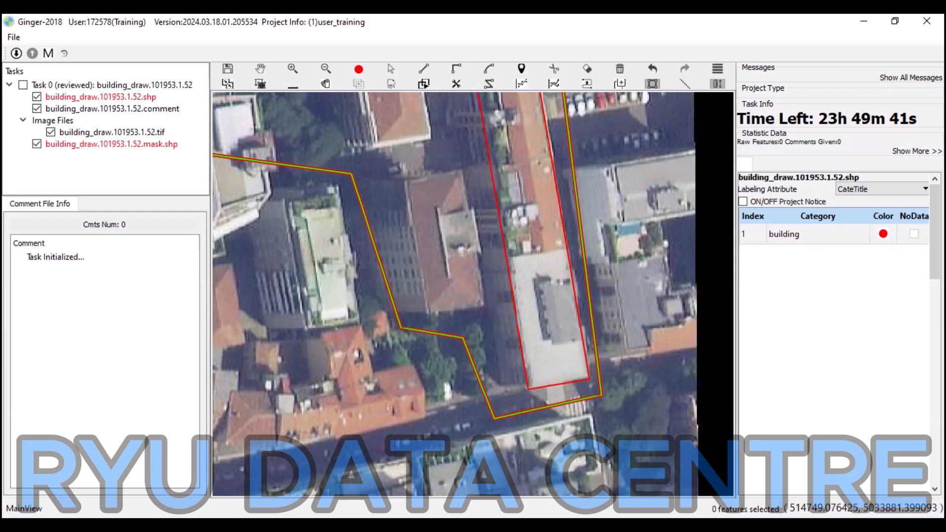
Select the long row's outline and define its footprint offset from the grey roof's long edge to the base of the facade.
{"action": "left_click_drag", "start_coordinate": [532, 275], "coordinate": [545, 458]}
{"action": "scroll", "coordinate": [517, 325], "scroll_direction": "down", "scroll_amount": 3}
{"action": "scroll", "coordinate": [497, 290], "scroll_direction": "up", "scroll_amount": 2}
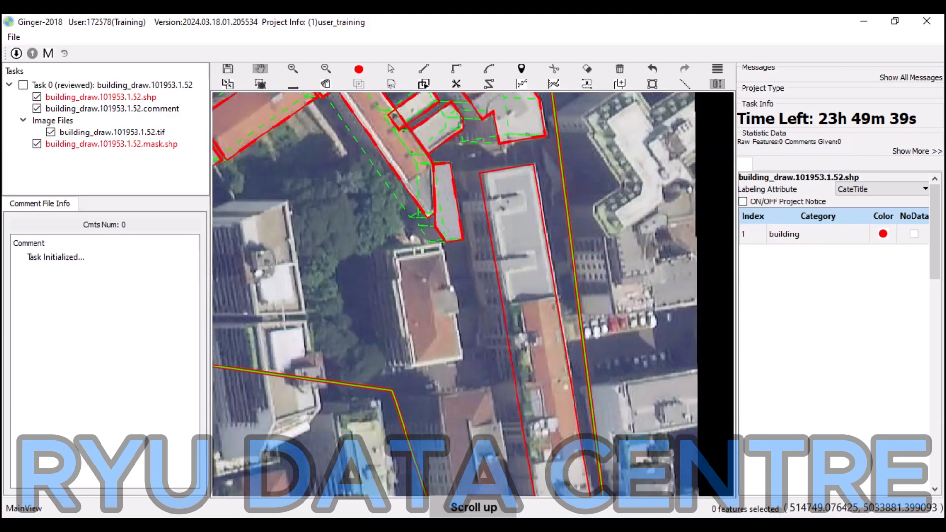
{"action": "left_click_drag", "start_coordinate": [483, 301], "coordinate": [550, 368]}
{"action": "key", "text": "Escape"}
{"action": "scroll", "coordinate": [493, 286], "scroll_direction": "up", "scroll_amount": 2}
{"action": "left_click", "coordinate": [512, 270]}
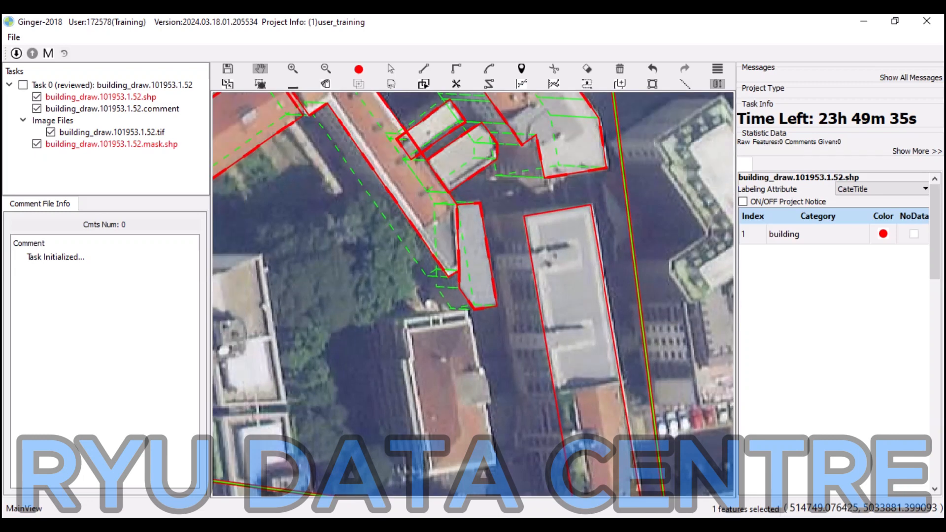
{"action": "left_click_drag", "start_coordinate": [492, 296], "coordinate": [514, 303]}
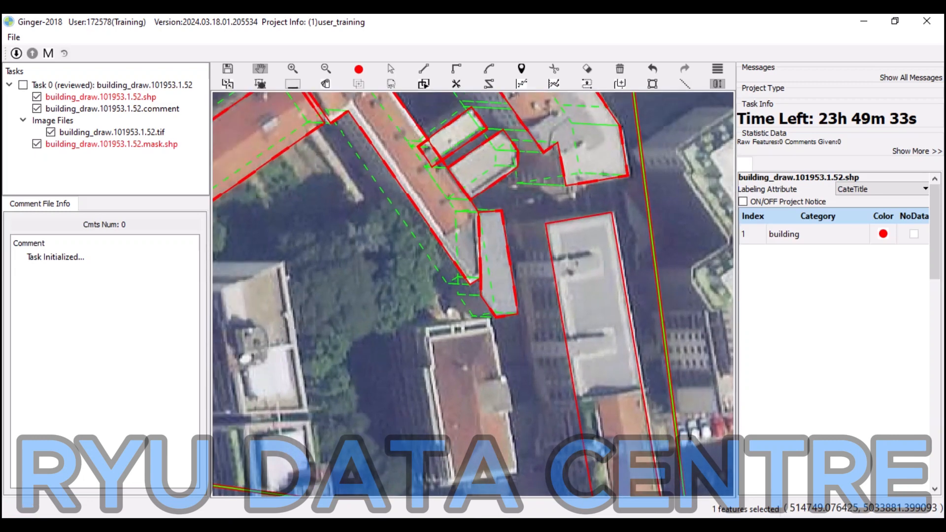
{"action": "left_click", "coordinate": [293, 83]}
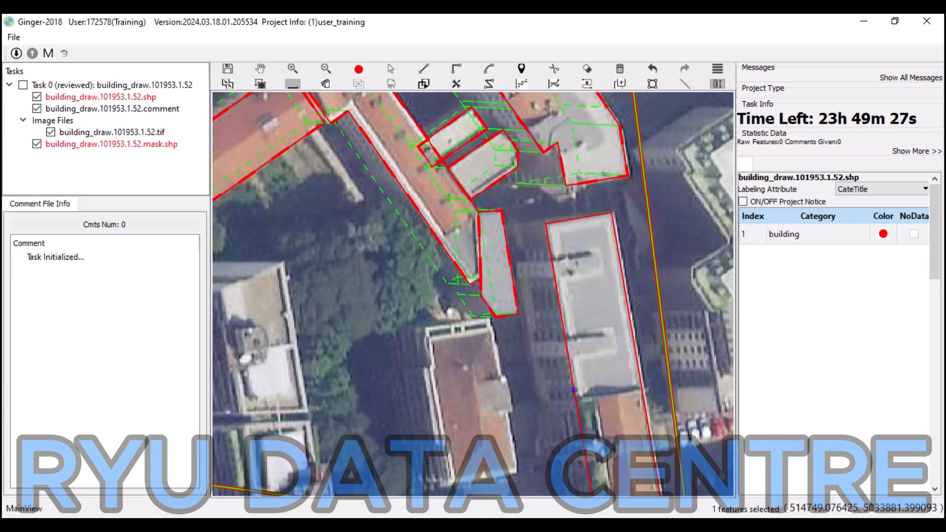
{"action": "scroll", "coordinate": [568, 352], "scroll_direction": "up", "scroll_amount": 2}
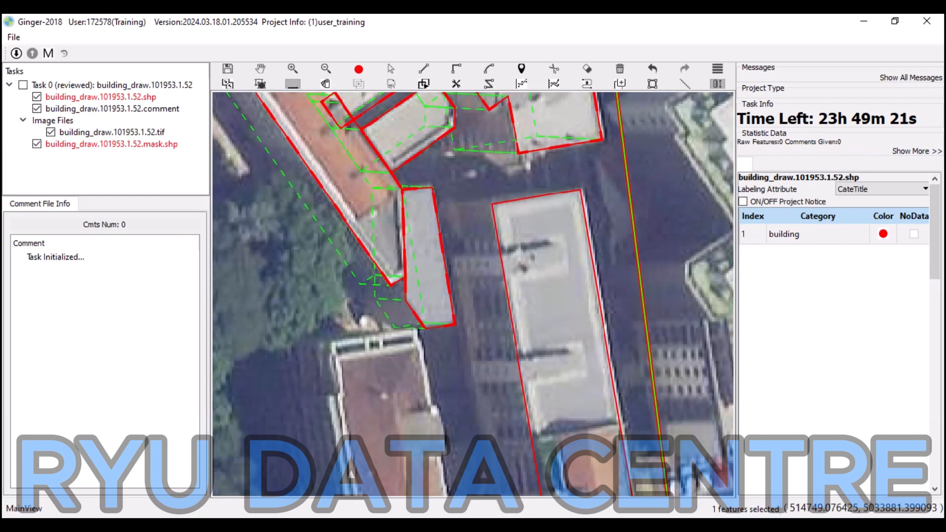
{"action": "left_click", "coordinate": [518, 361]}
{"action": "left_click", "coordinate": [470, 363]}
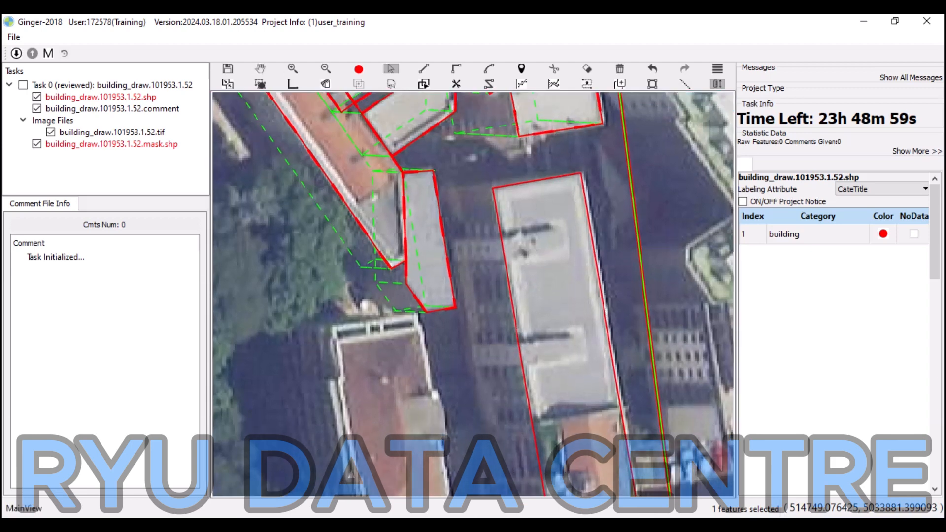
Apply the footprint offset to the outline of the long row of grey and orange roofs.
{"action": "scroll", "coordinate": [551, 311], "scroll_direction": "down", "scroll_amount": 2}
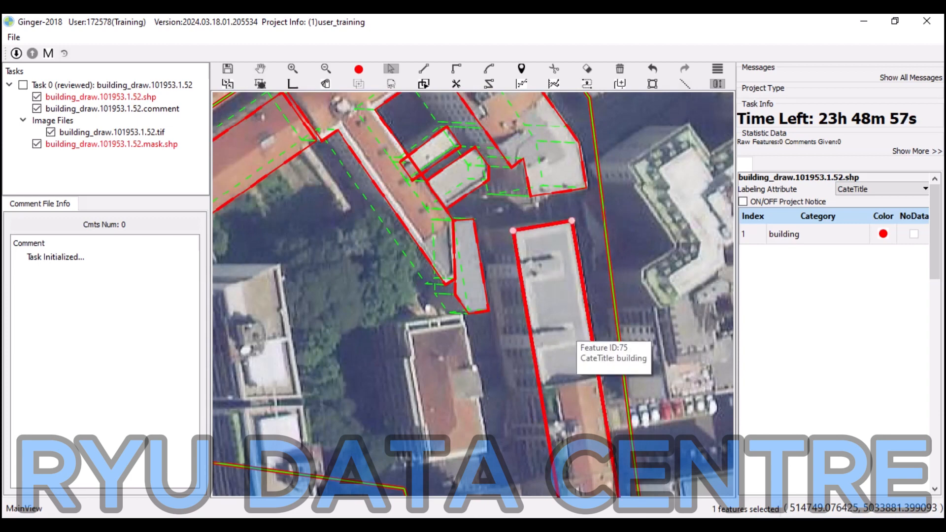
{"action": "key", "text": "v"}
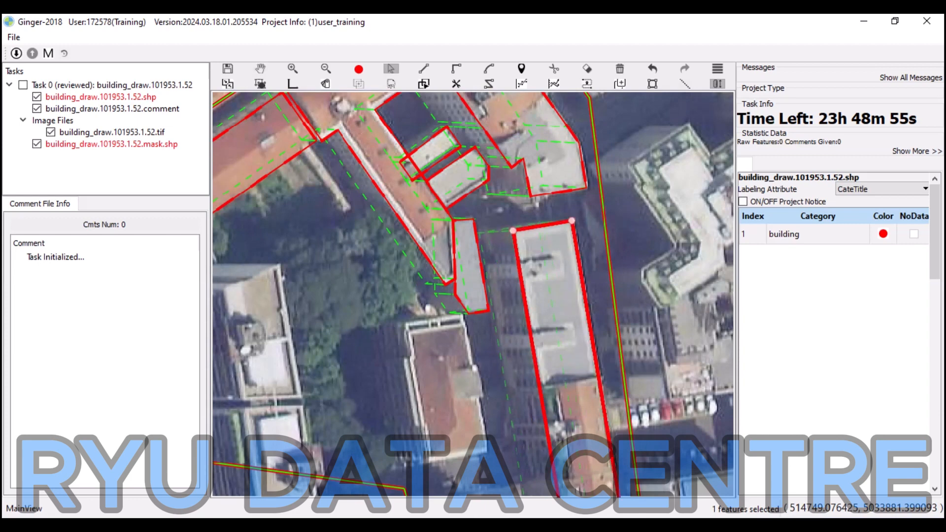
{"action": "key", "text": "v"}
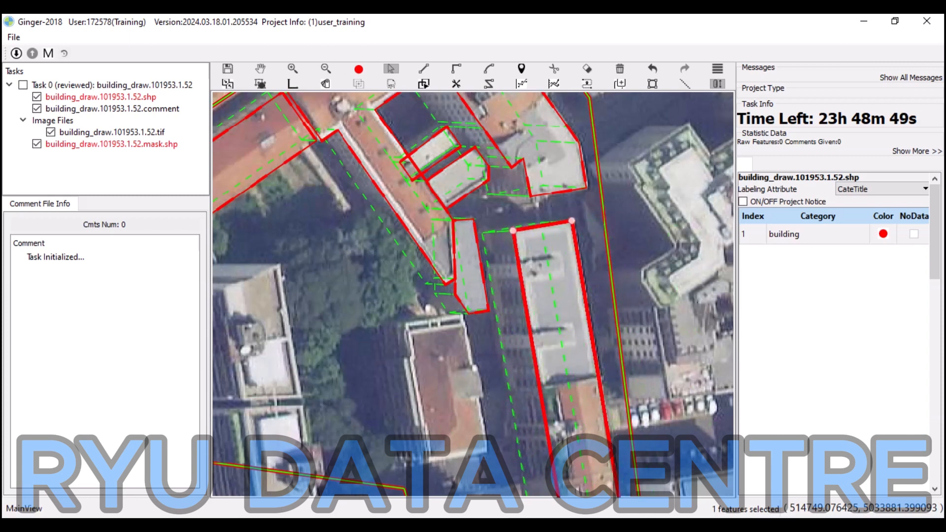
{"action": "key", "text": "Escape"}
Split the long row's outline into three buildings by drawing a rectangle across its orange-roofed middle section.
{"action": "left_click_drag", "start_coordinate": [468, 349], "coordinate": [489, 240]}
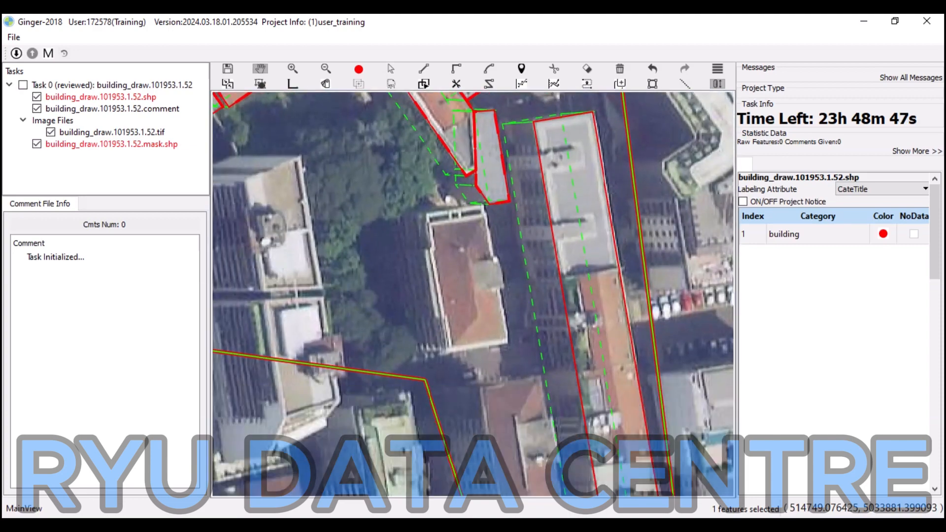
{"action": "scroll", "coordinate": [608, 340], "scroll_direction": "down", "scroll_amount": 1}
{"action": "mouse_move", "coordinate": [608, 345]}
{"action": "left_mouse_down"}
{"action": "mouse_move", "coordinate": [542, 271]}
{"action": "mouse_move", "coordinate": [515, 313]}
{"action": "left_mouse_up"}
{"action": "scroll", "coordinate": [532, 296], "scroll_direction": "up", "scroll_amount": 1}
{"action": "key", "text": "d"}
{"action": "left_click", "coordinate": [458, 217]}
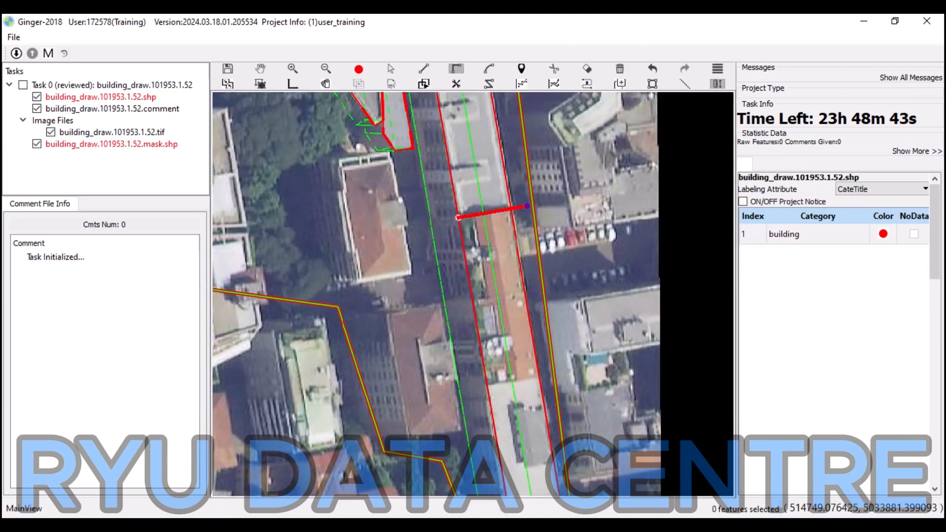
{"action": "left_click", "coordinate": [541, 204]}
{"action": "left_click", "coordinate": [570, 370]}
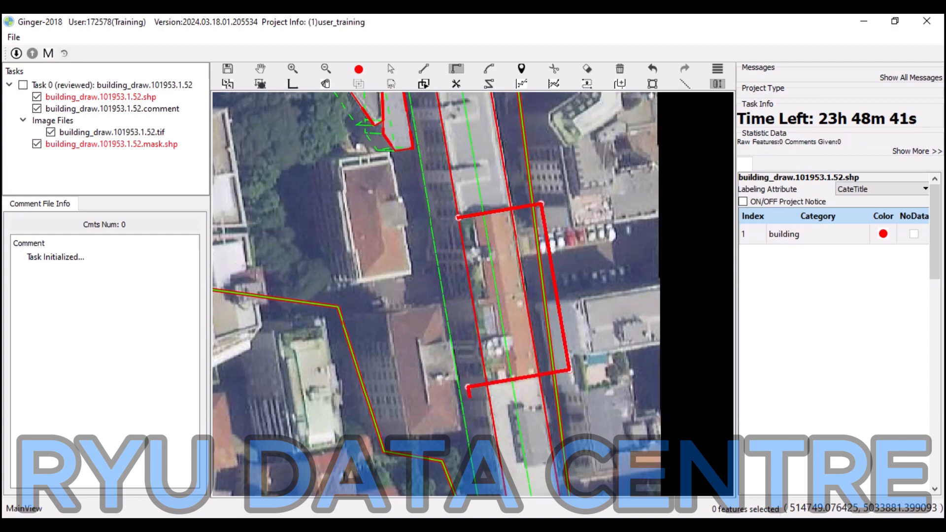
{"action": "right_click", "coordinate": [469, 396]}
{"action": "left_click_drag", "start_coordinate": [470, 397], "coordinate": [413, 431]}
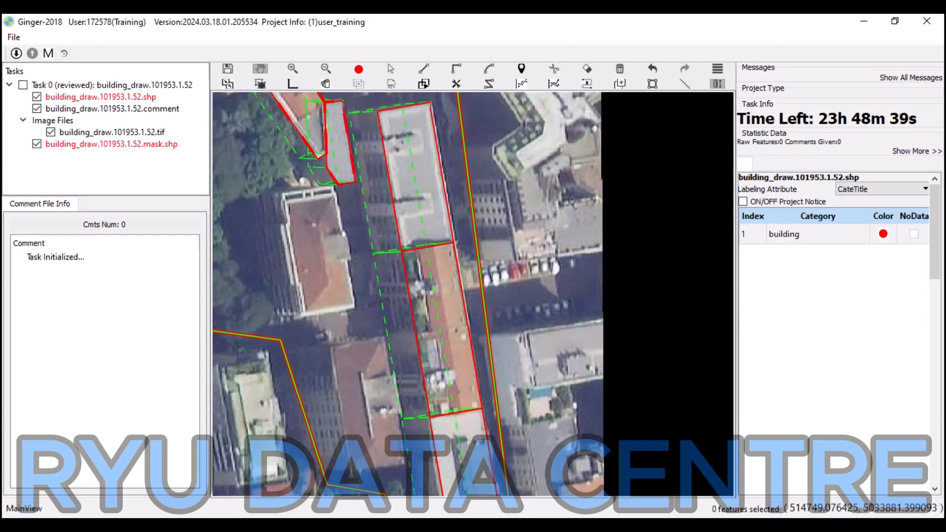
Compare the split outlines of the long row with the bare aerial image.
{"action": "scroll", "coordinate": [418, 283], "scroll_direction": "down", "scroll_amount": 5}
{"action": "scroll", "coordinate": [417, 283], "scroll_direction": "up", "scroll_amount": 2}
{"action": "key", "text": "space"}
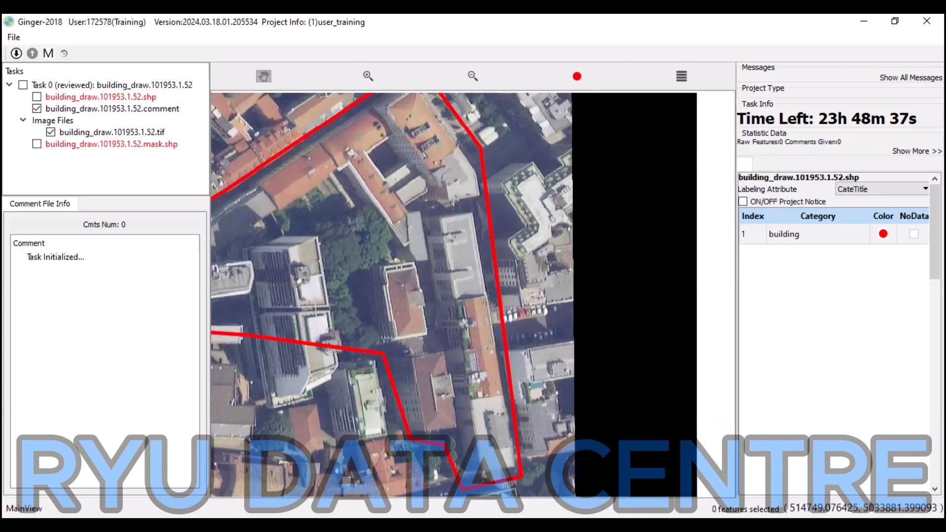
{"action": "key", "text": "space"}
{"action": "scroll", "coordinate": [398, 293], "scroll_direction": "up", "scroll_amount": 1}
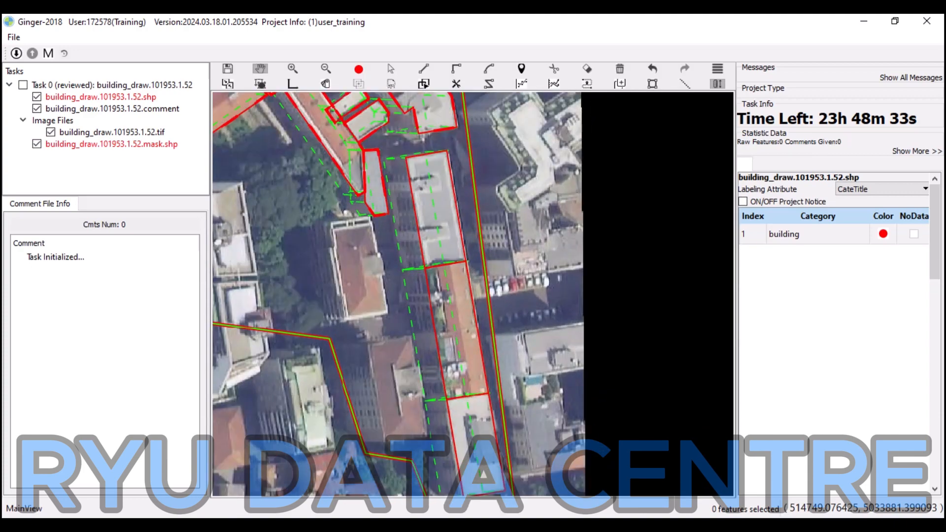
{"action": "key", "text": "space"}
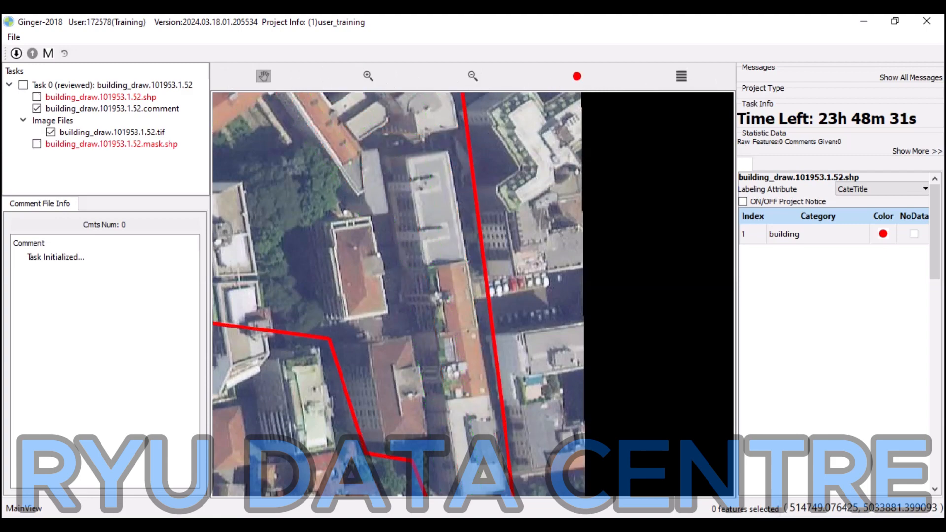
{"action": "key", "text": "space"}
{"action": "key", "text": "space"}
{"action": "key", "text": "space"}
Cut a separate rectangular outline for the raised dark-grey roof block on the grey-roofed building at the street corner.
{"action": "left_click_drag", "start_coordinate": [472, 315], "coordinate": [427, 246]}
{"action": "scroll", "coordinate": [394, 294], "scroll_direction": "up", "scroll_amount": 1}
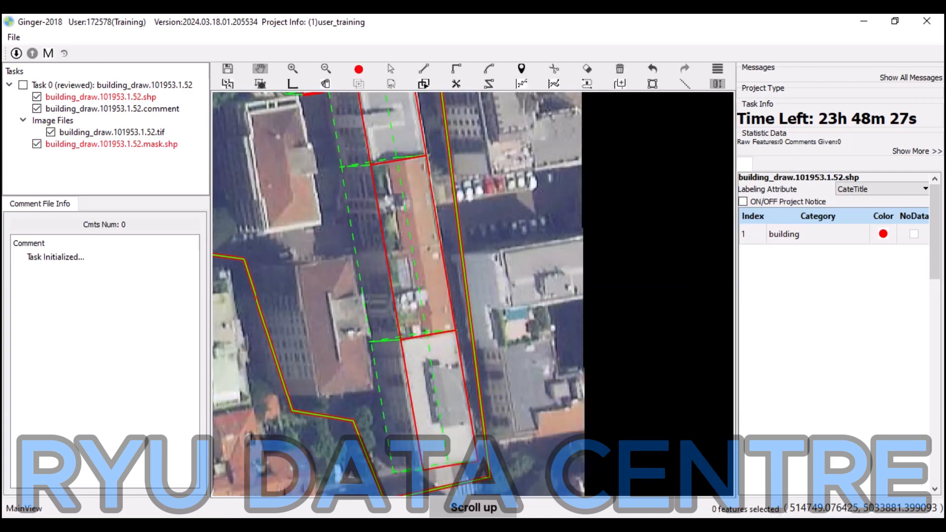
{"action": "left_click_drag", "start_coordinate": [470, 423], "coordinate": [452, 413]}
{"action": "scroll", "coordinate": [452, 413], "scroll_direction": "up", "scroll_amount": 1}
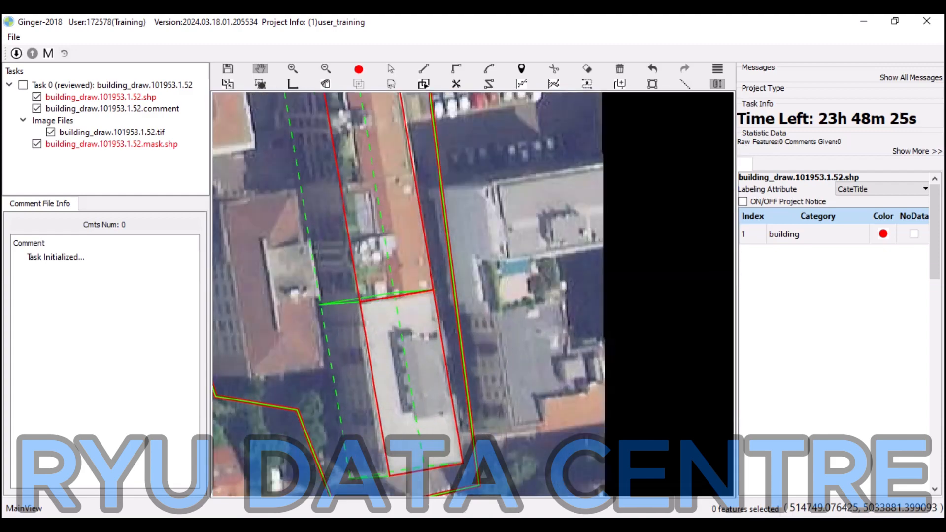
{"action": "scroll", "coordinate": [441, 352], "scroll_direction": "up", "scroll_amount": 1}
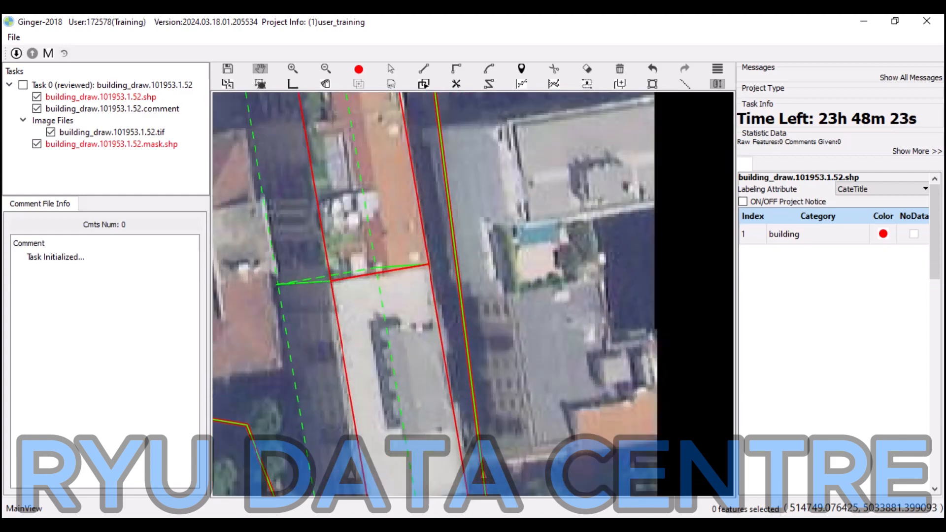
{"action": "key", "text": "d"}
{"action": "left_click", "coordinate": [440, 328]}
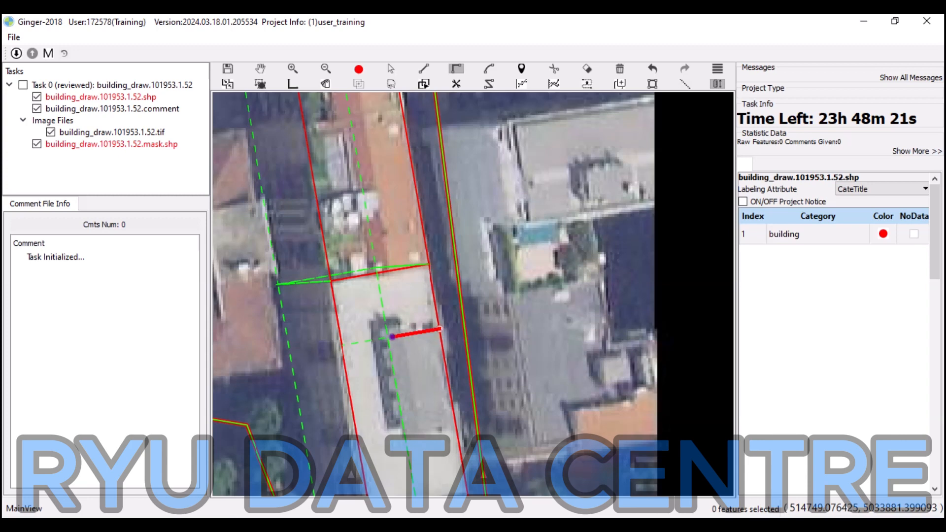
{"action": "left_click", "coordinate": [388, 337]}
{"action": "left_click", "coordinate": [404, 435]}
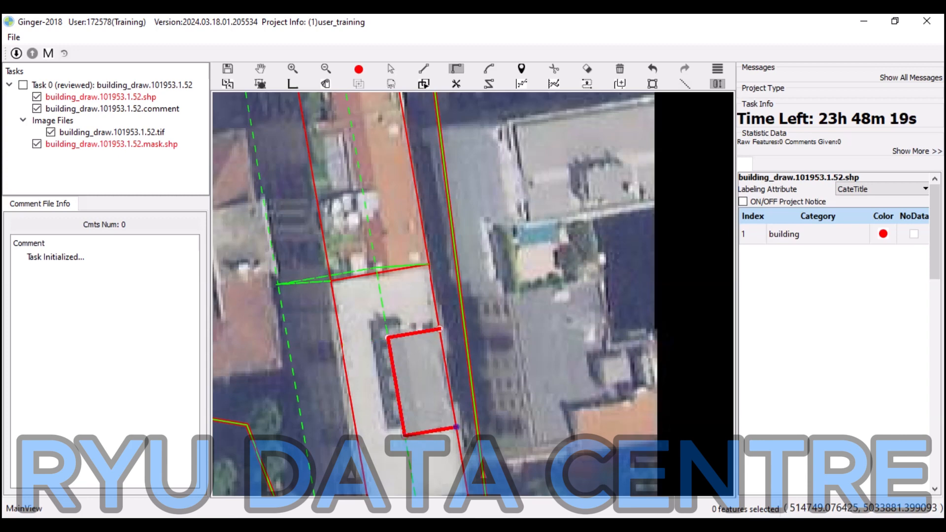
{"action": "key", "text": "c"}
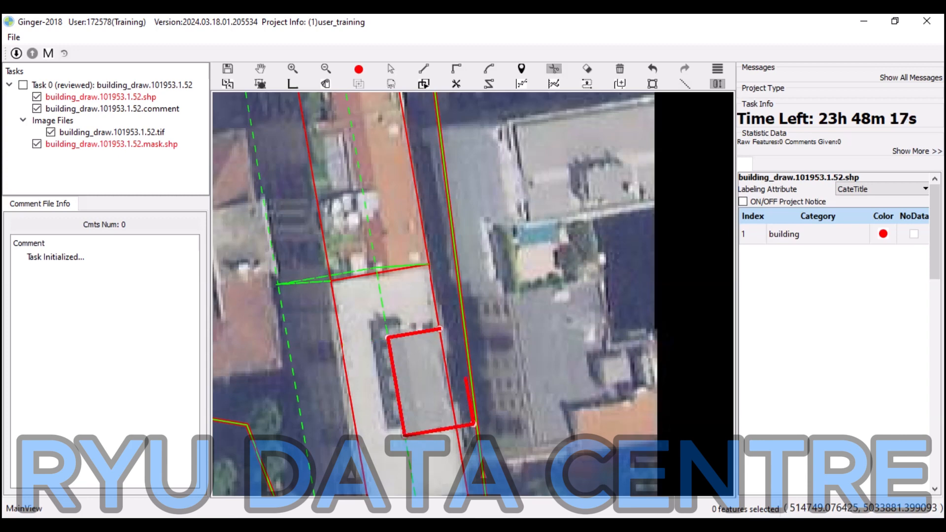
Select the corner building's outline together with its raised roof block.
{"action": "scroll", "coordinate": [459, 372], "scroll_direction": "down", "scroll_amount": 1}
{"action": "key", "text": "s"}
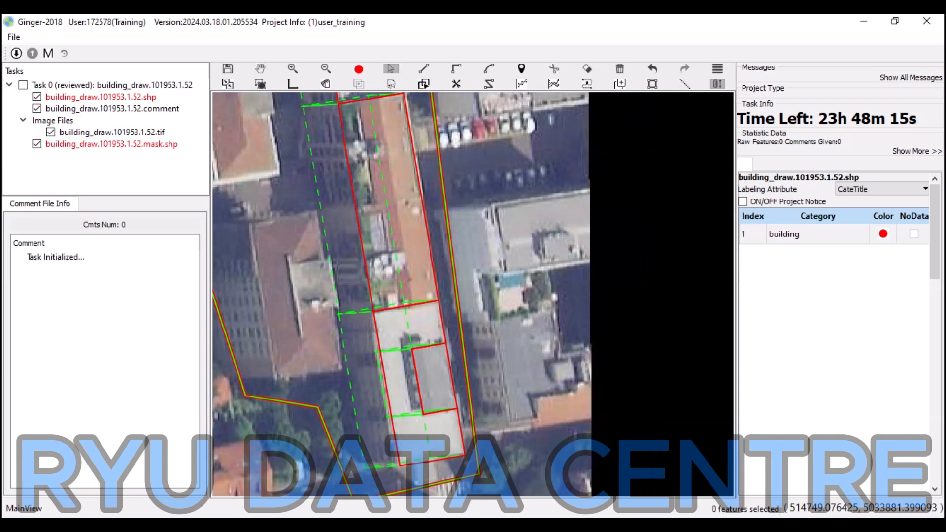
{"action": "left_click_drag", "start_coordinate": [495, 347], "coordinate": [380, 422]}
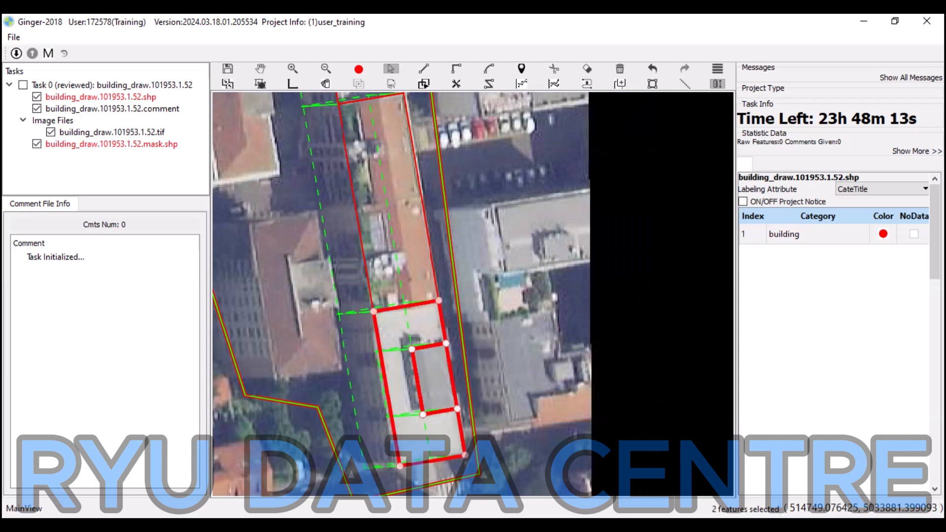
{"action": "key", "text": "space"}
{"action": "left_click_drag", "start_coordinate": [380, 394], "coordinate": [454, 386]}
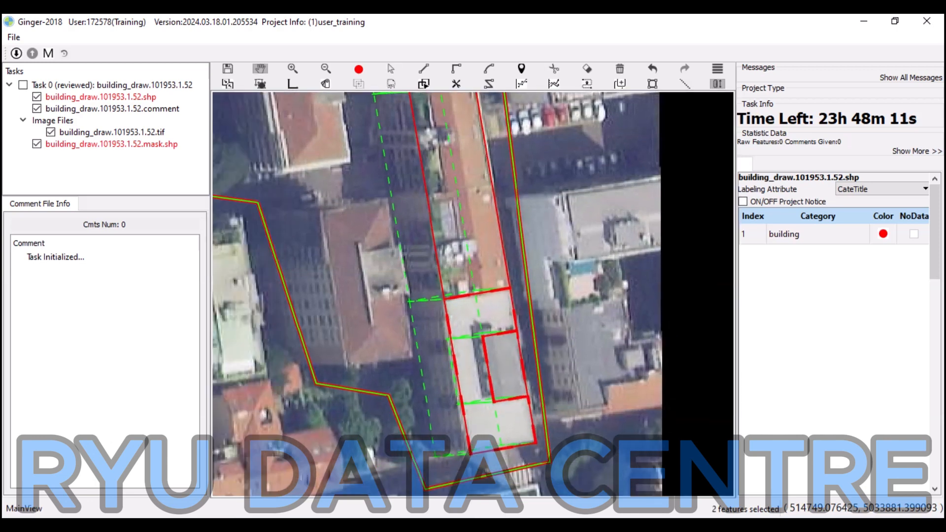
Draw a rectangular outline around the white-edged, red-roofed building between the trees and the long row.
{"action": "left_click_drag", "start_coordinate": [394, 365], "coordinate": [472, 388]}
{"action": "left_click_drag", "start_coordinate": [445, 308], "coordinate": [459, 389]}
{"action": "scroll", "coordinate": [468, 376], "scroll_direction": "up", "scroll_amount": 1}
{"action": "scroll", "coordinate": [468, 376], "scroll_direction": "down", "scroll_amount": 1}
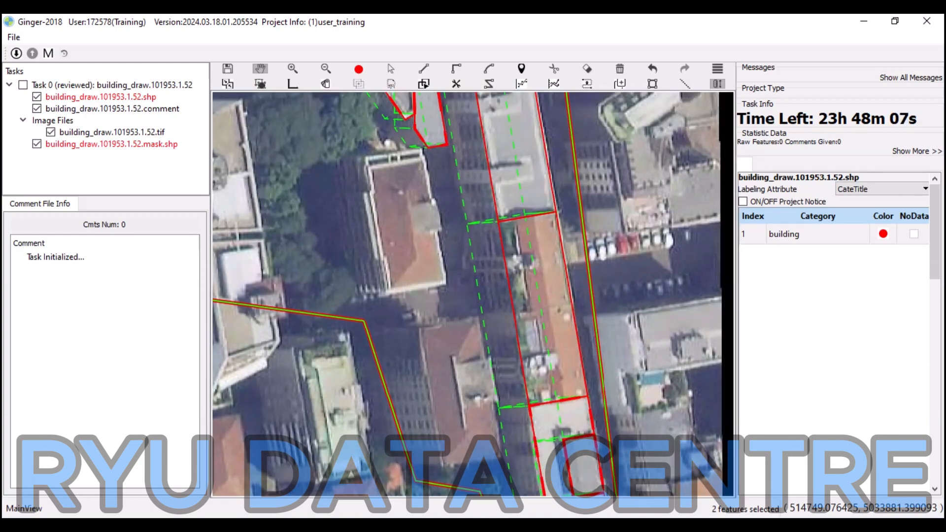
{"action": "key", "text": "r"}
{"action": "left_click", "coordinate": [365, 160]}
{"action": "left_click", "coordinate": [389, 293]}
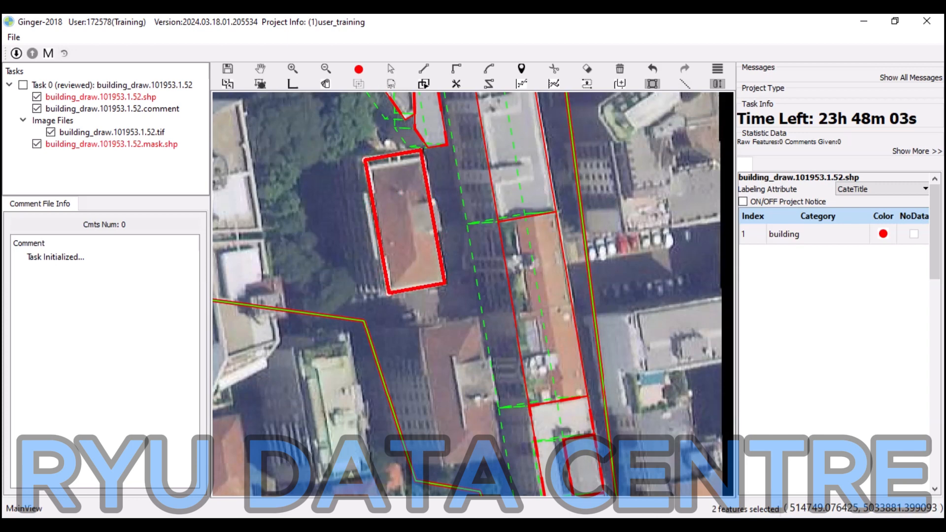
{"action": "left_click", "coordinate": [446, 283]}
Draw a rectangular outline around the second red-roofed building near the mask's bend and shift its short edge inward to the roof edge.
{"action": "left_click", "coordinate": [417, 323]}
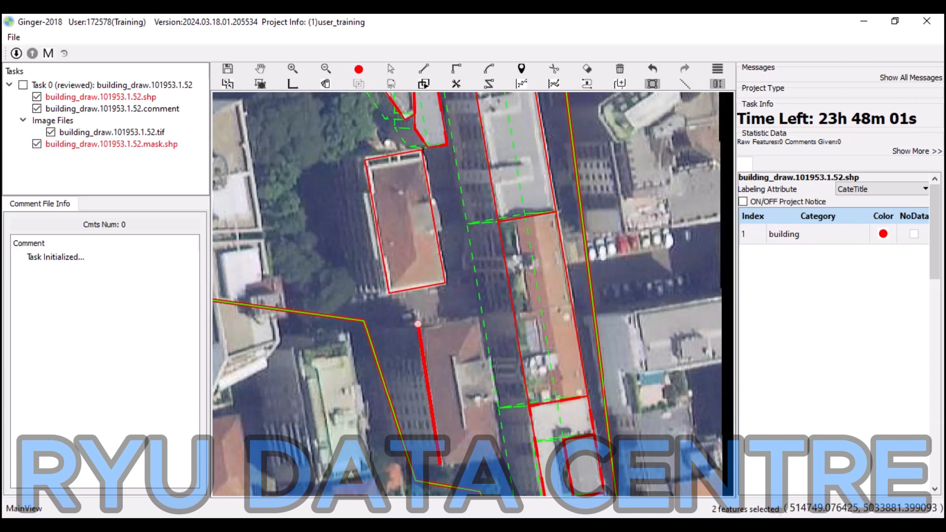
{"action": "left_click", "coordinate": [441, 463]}
{"action": "left_click", "coordinate": [499, 455]}
{"action": "scroll", "coordinate": [419, 299], "scroll_direction": "up", "scroll_amount": 2}
{"action": "key", "text": "Escape"}
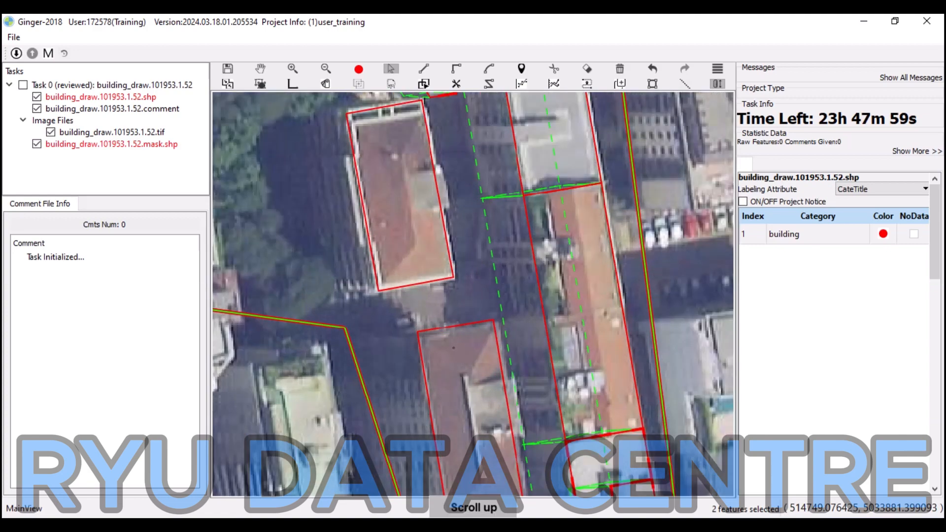
{"action": "left_click", "coordinate": [455, 327]}
{"action": "left_click_drag", "start_coordinate": [456, 326], "coordinate": [457, 333]}
{"action": "left_click_drag", "start_coordinate": [473, 291], "coordinate": [489, 278]}
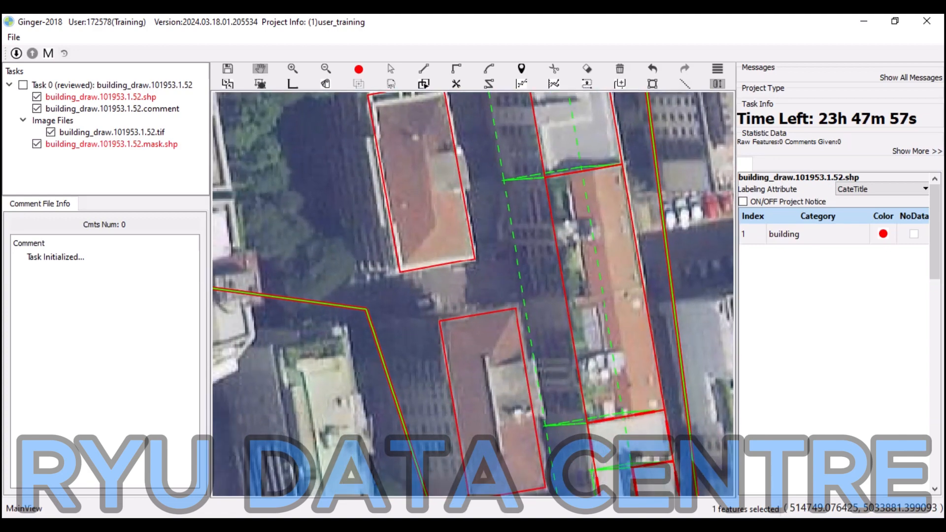
Extend the white-edged, red-roofed building's outline with the narrow projections on both of its long sides.
{"action": "key", "text": "space"}
{"action": "left_click", "coordinate": [367, 139]}
{"action": "left_click", "coordinate": [384, 231]}
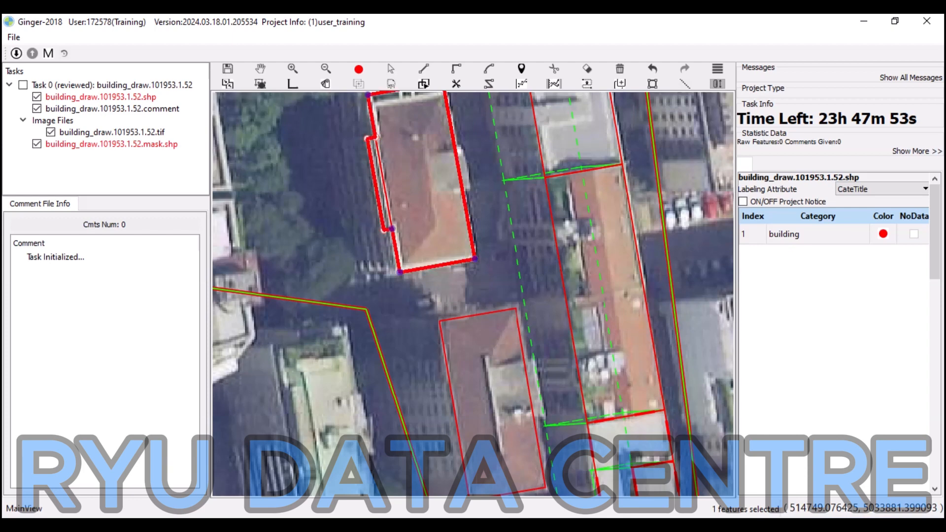
{"action": "left_click", "coordinate": [470, 188]}
{"action": "left_click", "coordinate": [462, 147]}
{"action": "left_click", "coordinate": [455, 149]}
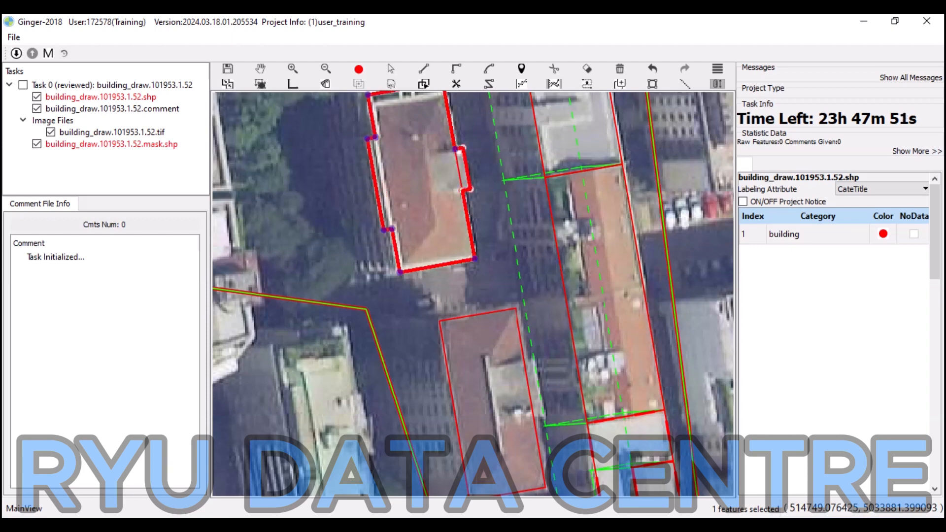
{"action": "key", "text": "space"}
Select both free-standing red-roofed buildings' outlines and apply a footprint offset reaching the base of their facades.
{"action": "scroll", "coordinate": [497, 196], "scroll_direction": "down", "scroll_amount": 1}
{"action": "left_click_drag", "start_coordinate": [497, 195], "coordinate": [490, 185]}
{"action": "key", "text": "s"}
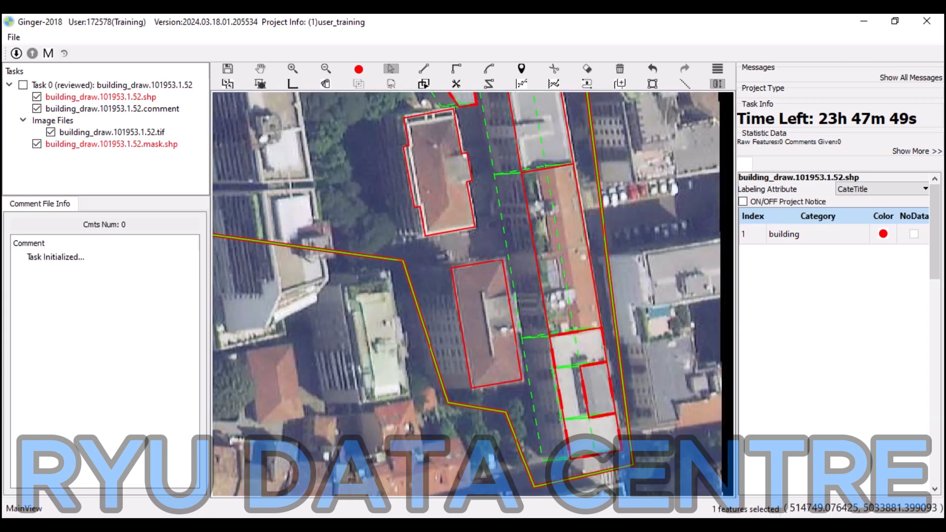
{"action": "left_click_drag", "start_coordinate": [389, 194], "coordinate": [460, 354]}
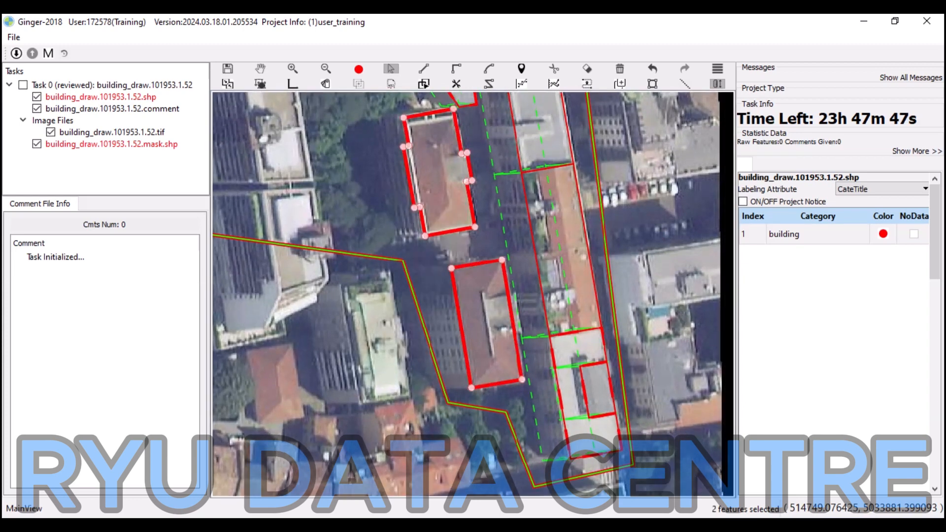
{"action": "scroll", "coordinate": [460, 354], "scroll_direction": "up", "scroll_amount": 5}
{"action": "scroll", "coordinate": [460, 353], "scroll_direction": "down", "scroll_amount": 6}
{"action": "key", "text": "Escape"}
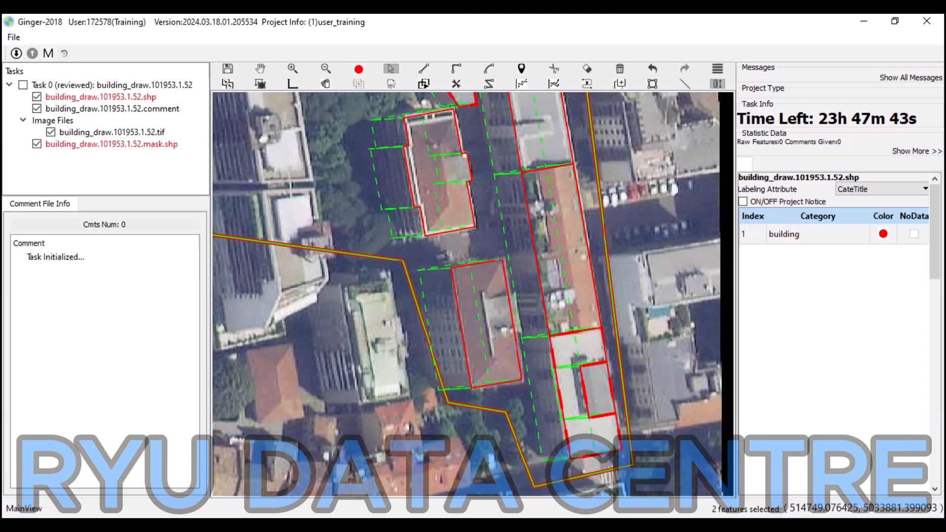
Extend the red-roofed building's outline near the mask's bend with the narrow projection on its long side facing the row.
{"action": "scroll", "coordinate": [611, 343], "scroll_direction": "up", "scroll_amount": 3}
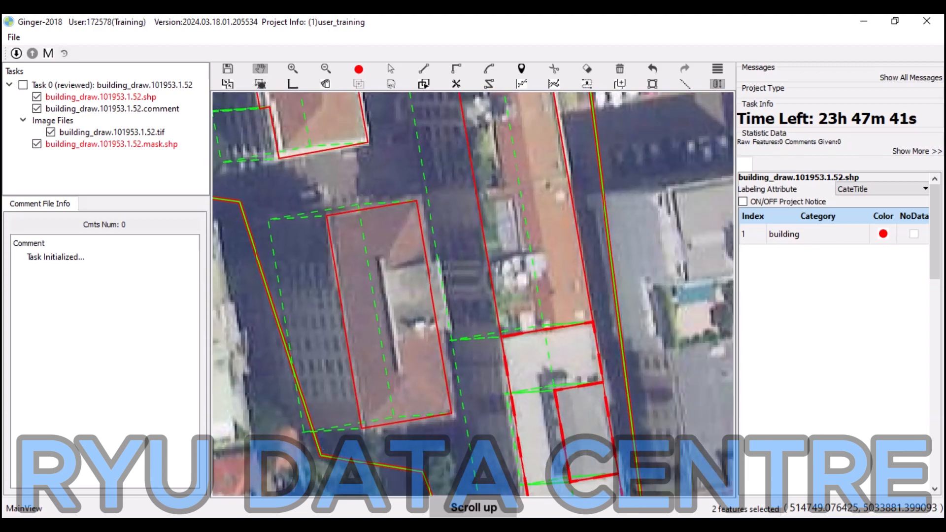
{"action": "scroll", "coordinate": [453, 329], "scroll_direction": "up", "scroll_amount": 1}
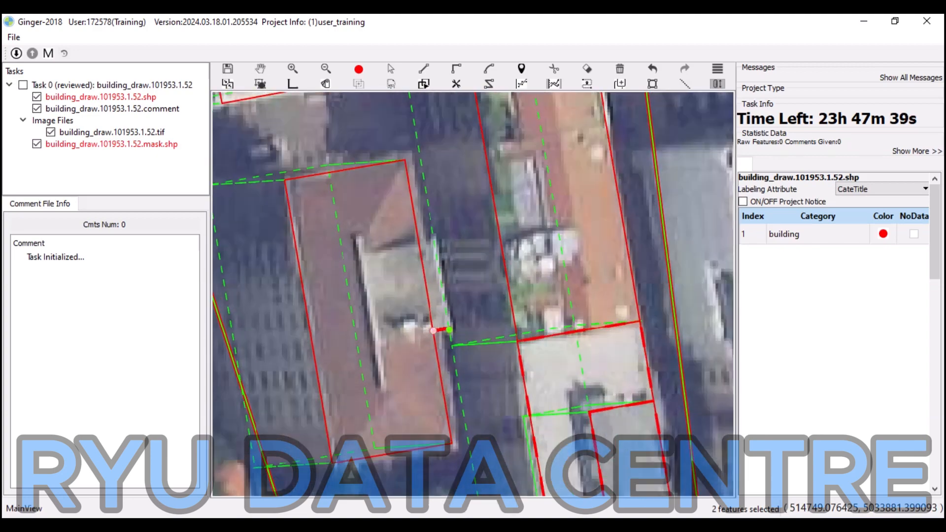
{"action": "left_click", "coordinate": [443, 329]}
{"action": "left_click", "coordinate": [428, 239]}
{"action": "left_click", "coordinate": [418, 242]}
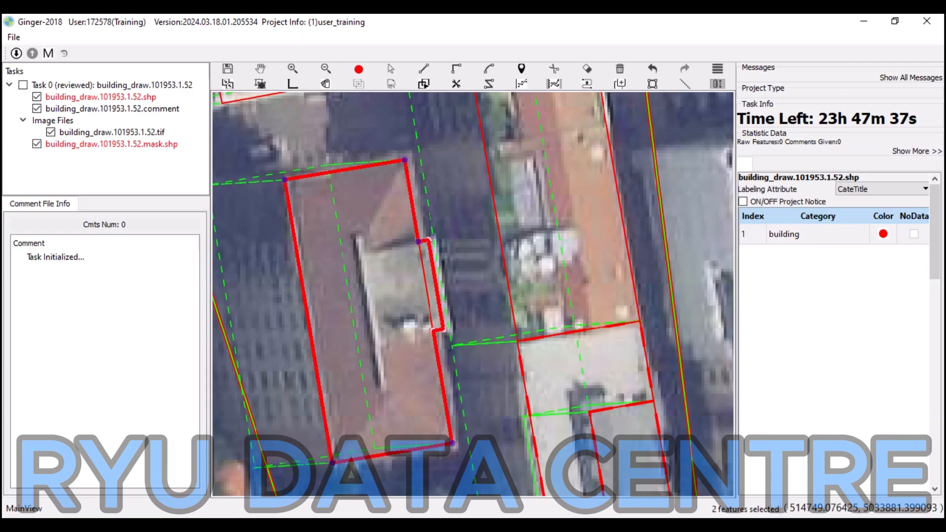
{"action": "right_click", "coordinate": [418, 241]}
{"action": "left_click_drag", "start_coordinate": [418, 241], "coordinate": [502, 221]}
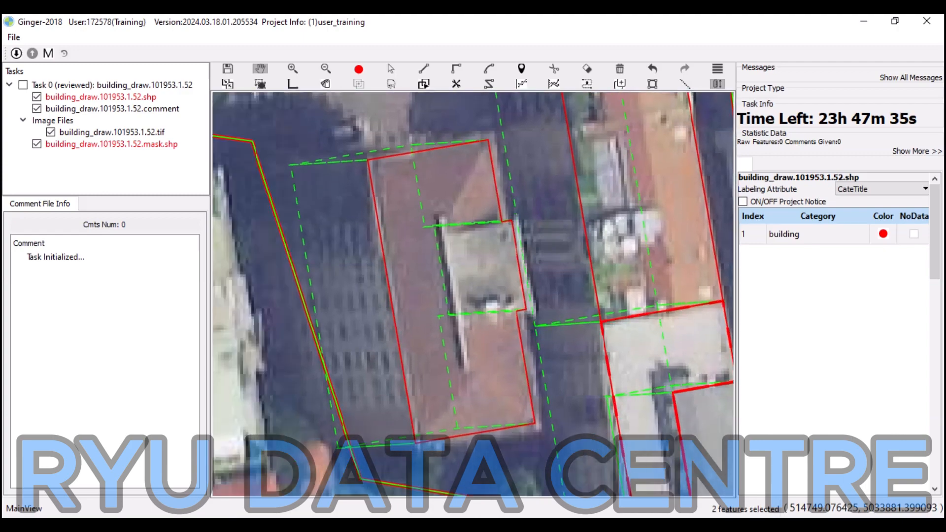
Show the filled mask overlay and examine the whole mask area for buildings without an outline, then hide the overlay.
{"action": "scroll", "coordinate": [635, 249], "scroll_direction": "down", "scroll_amount": 5}
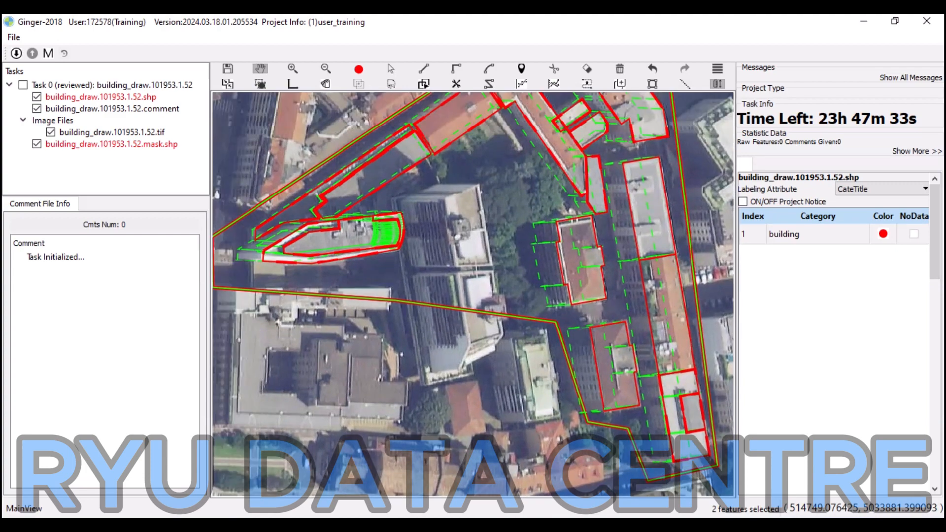
{"action": "scroll", "coordinate": [468, 197], "scroll_direction": "down", "scroll_amount": 3}
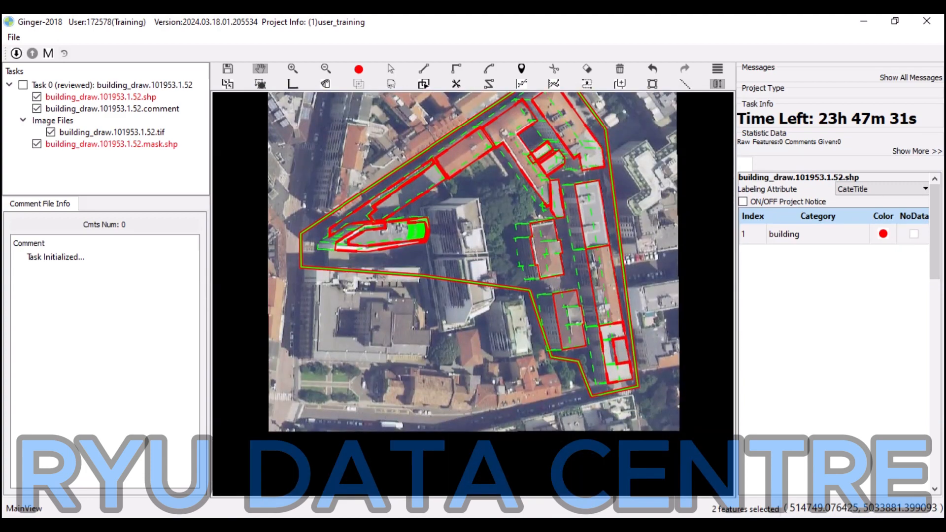
{"action": "scroll", "coordinate": [493, 197], "scroll_direction": "up", "scroll_amount": 2}
{"action": "scroll", "coordinate": [502, 212], "scroll_direction": "up", "scroll_amount": 3}
{"action": "key", "text": "f"}
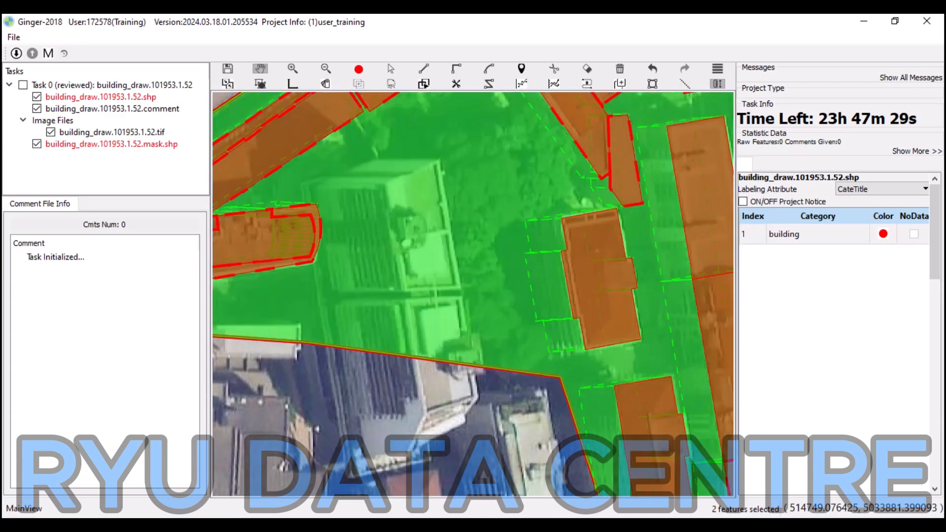
{"action": "scroll", "coordinate": [493, 206], "scroll_direction": "down", "scroll_amount": 2}
{"action": "left_click_drag", "start_coordinate": [492, 197], "coordinate": [505, 227]}
{"action": "scroll", "coordinate": [493, 246], "scroll_direction": "down", "scroll_amount": 3}
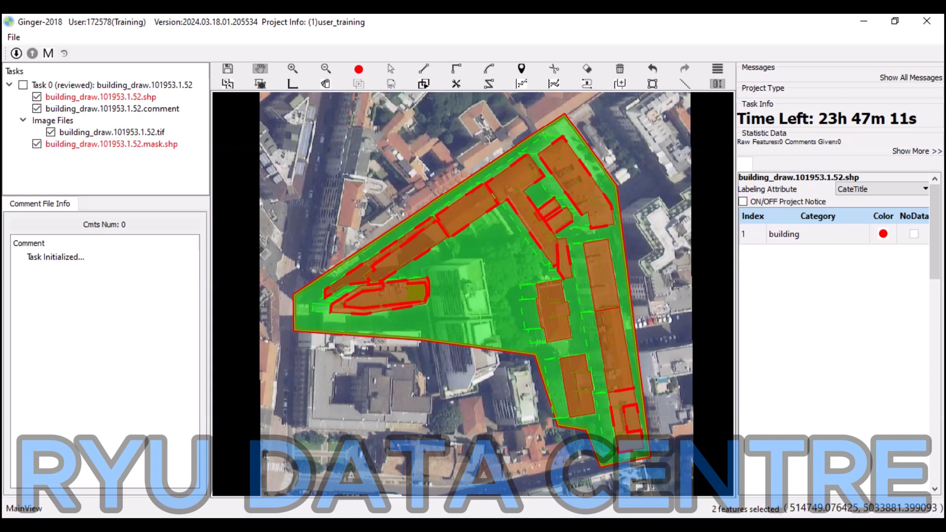
{"action": "key", "text": "f"}
{"action": "scroll", "coordinate": [482, 295], "scroll_direction": "up", "scroll_amount": 1}
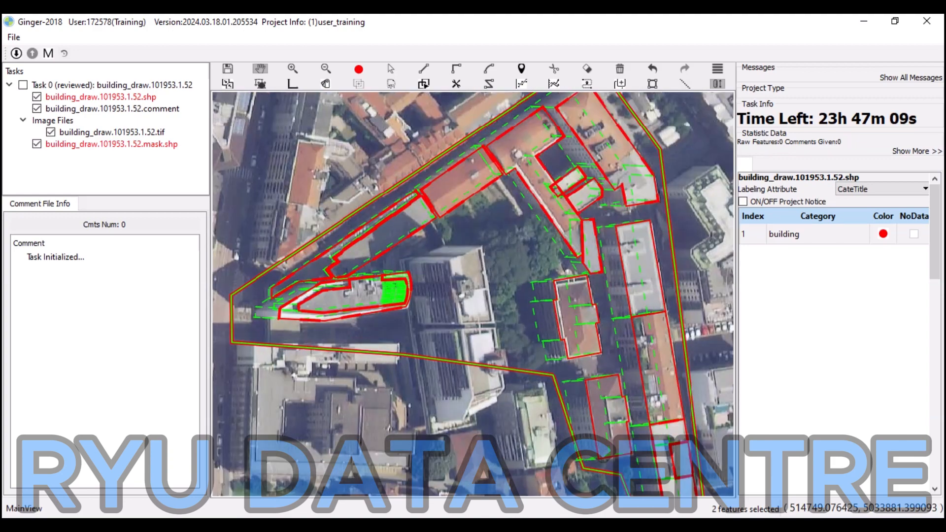
Draw a rectangular outline around the long roof of the tall twin-block building crossing the mask's lower boundary.
{"action": "scroll", "coordinate": [485, 291], "scroll_direction": "up", "scroll_amount": 1}
{"action": "scroll", "coordinate": [583, 307], "scroll_direction": "up", "scroll_amount": 1}
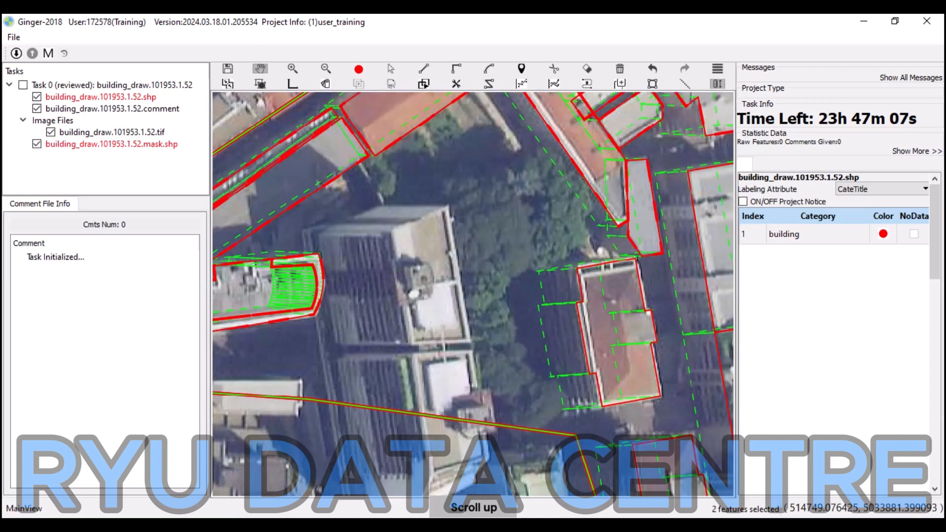
{"action": "key", "text": "r"}
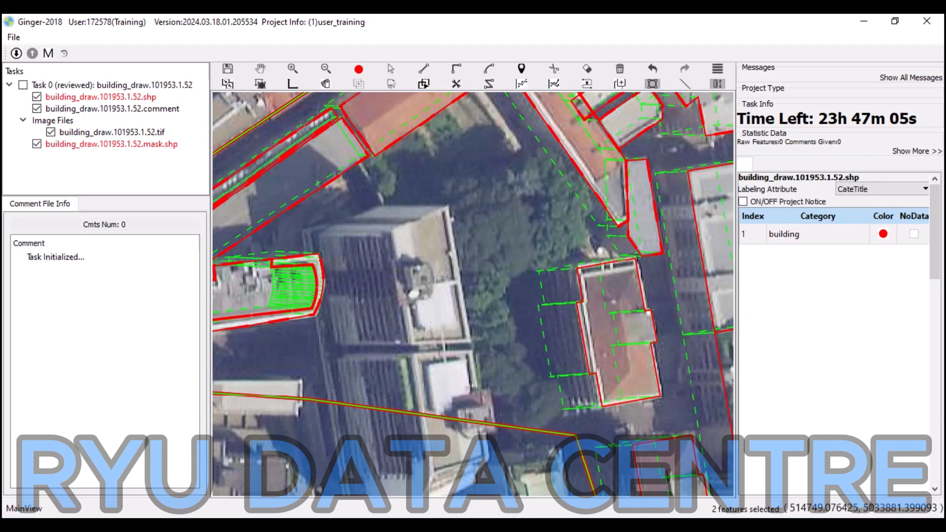
{"action": "left_click", "coordinate": [446, 206]}
{"action": "left_click", "coordinate": [486, 457]}
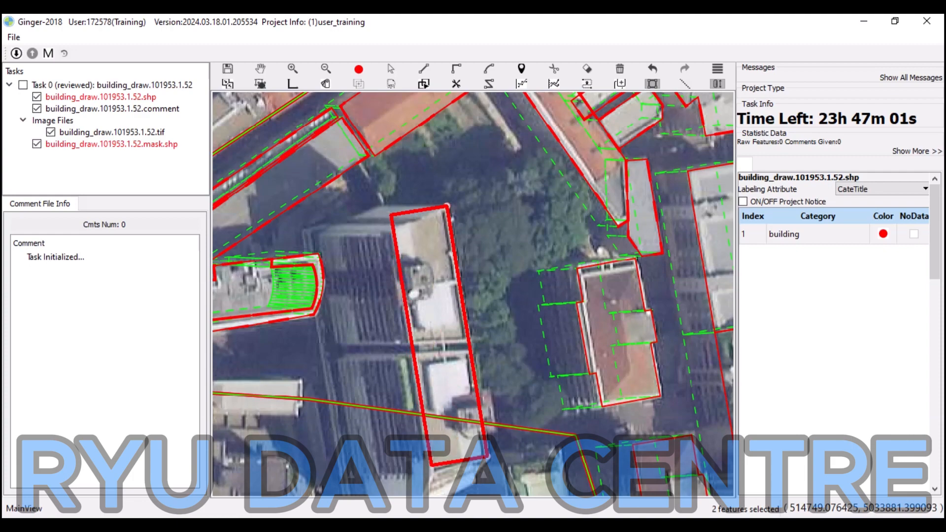
{"action": "left_click", "coordinate": [396, 260]}
Reshape both short ends of the tall building's outline so they follow the slanted roof edges.
{"action": "scroll", "coordinate": [395, 260], "scroll_direction": "up", "scroll_amount": 1}
{"action": "key", "text": "Escape"}
{"action": "left_click_drag", "start_coordinate": [402, 164], "coordinate": [429, 240]}
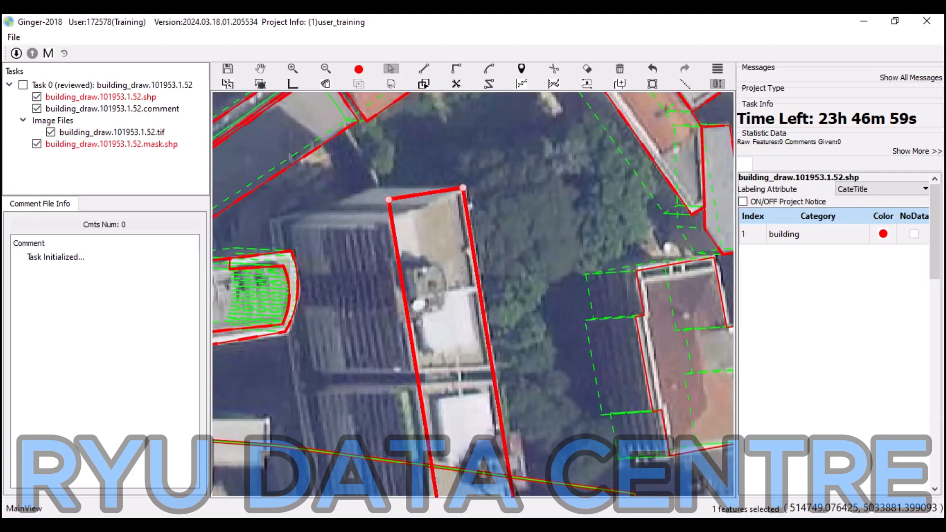
{"action": "key", "text": "r"}
{"action": "left_click", "coordinate": [463, 187]}
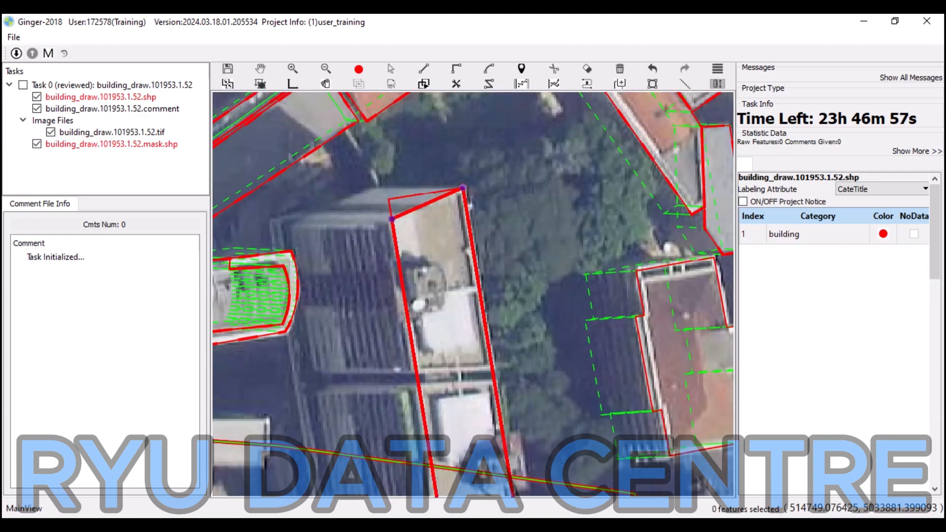
{"action": "left_click", "coordinate": [392, 218]}
{"action": "key", "text": "h"}
{"action": "left_click_drag", "start_coordinate": [453, 423], "coordinate": [451, 216]}
{"action": "key", "text": "Escape"}
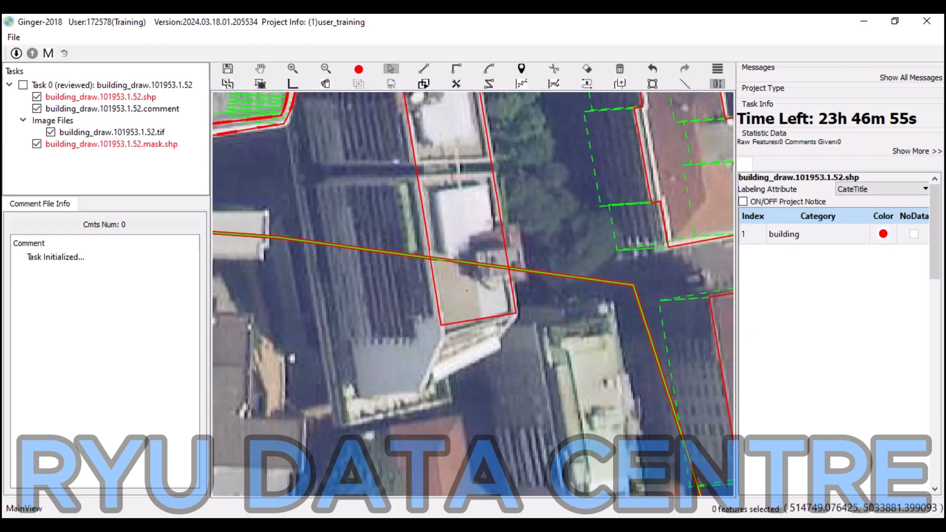
{"action": "left_click", "coordinate": [467, 291]}
{"action": "left_click_drag", "start_coordinate": [441, 324], "coordinate": [441, 337]}
{"action": "key", "text": "h"}
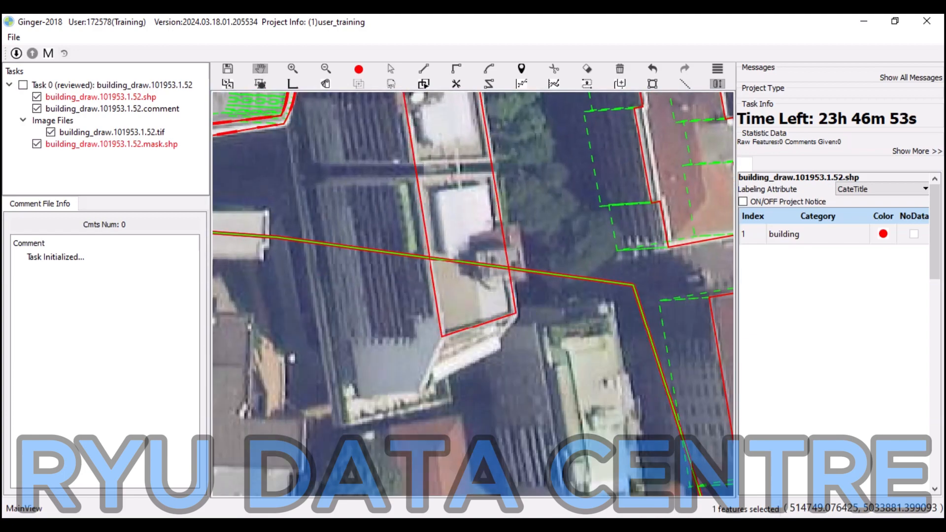
Cut a rectangular notch into the tall building's outline at the gap between its blocks, on the side facing the trees.
{"action": "scroll", "coordinate": [441, 337], "scroll_direction": "down", "scroll_amount": 2}
{"action": "left_click_drag", "start_coordinate": [436, 211], "coordinate": [446, 232]}
{"action": "scroll", "coordinate": [447, 232], "scroll_direction": "up", "scroll_amount": 3}
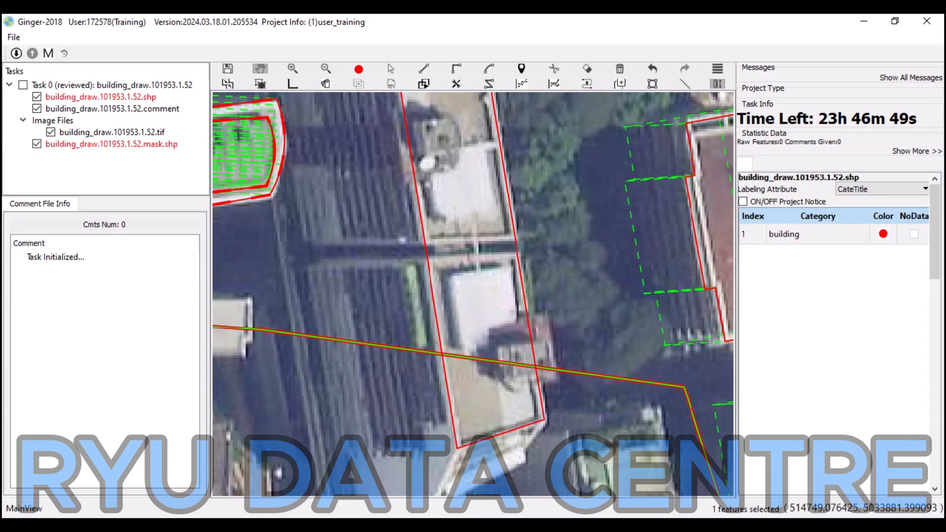
{"action": "left_click_drag", "start_coordinate": [469, 256], "coordinate": [475, 260]}
{"action": "key", "text": "r"}
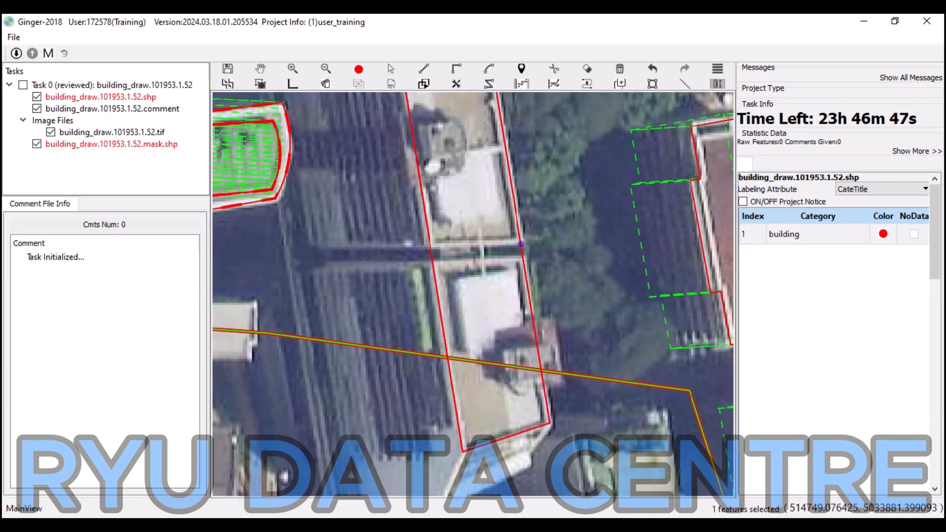
{"action": "left_click", "coordinate": [521, 245]}
{"action": "left_click", "coordinate": [484, 245]}
{"action": "left_click", "coordinate": [486, 257]}
{"action": "double_click", "coordinate": [523, 256]}
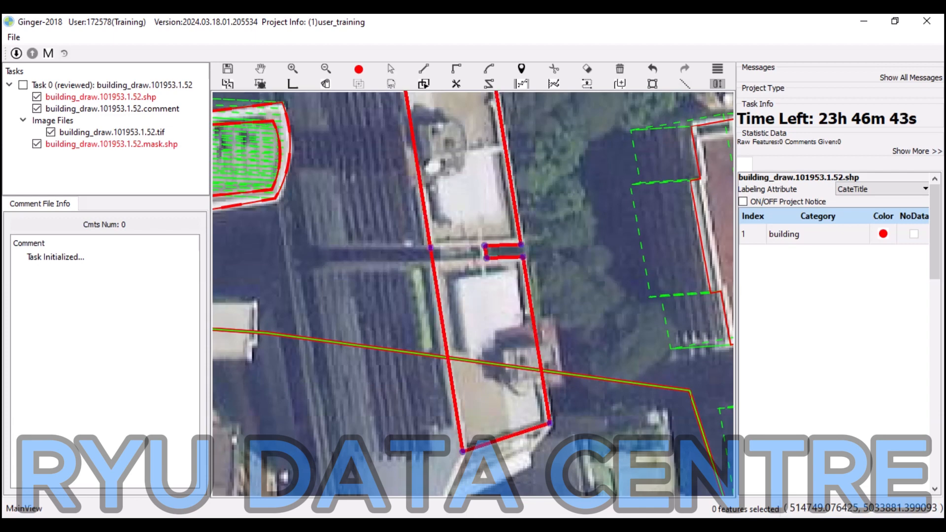
Cut a second, smaller notch at the same gap on the facade side of the tall building's outline.
{"action": "left_click", "coordinate": [430, 247]}
{"action": "left_click", "coordinate": [448, 248]}
{"action": "left_click", "coordinate": [450, 260]}
{"action": "double_click", "coordinate": [433, 262]}
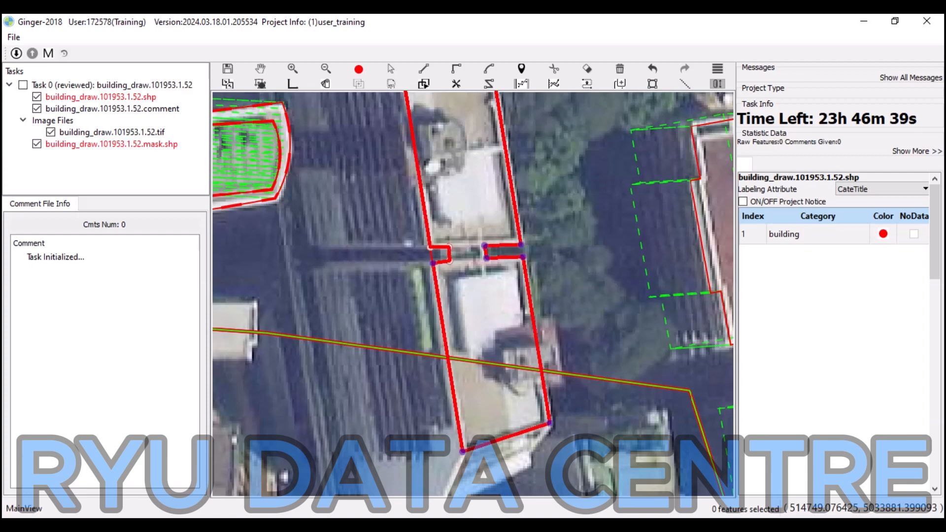
{"action": "right_click", "coordinate": [432, 261]}
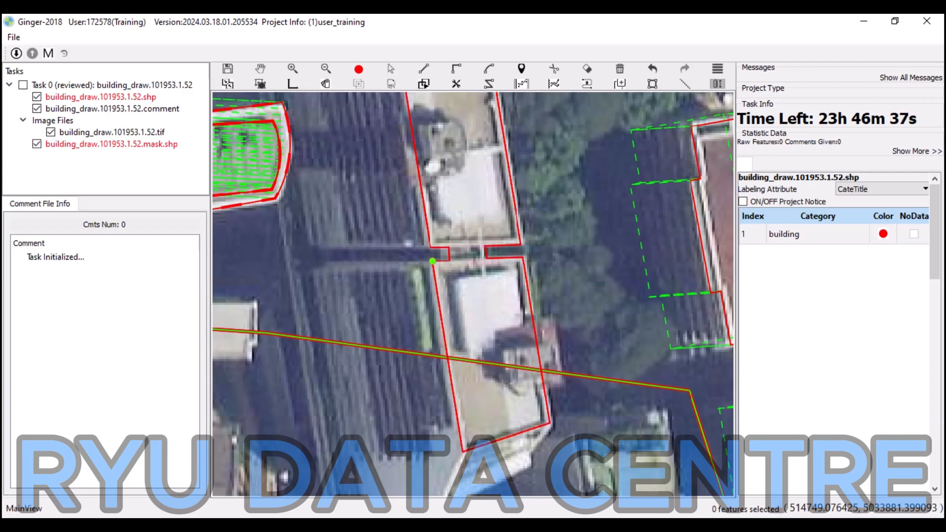
Select the tall twin-block building's outline and apply a footprint offset reaching the base of its facade.
{"action": "scroll", "coordinate": [559, 313], "scroll_direction": "down", "scroll_amount": 2}
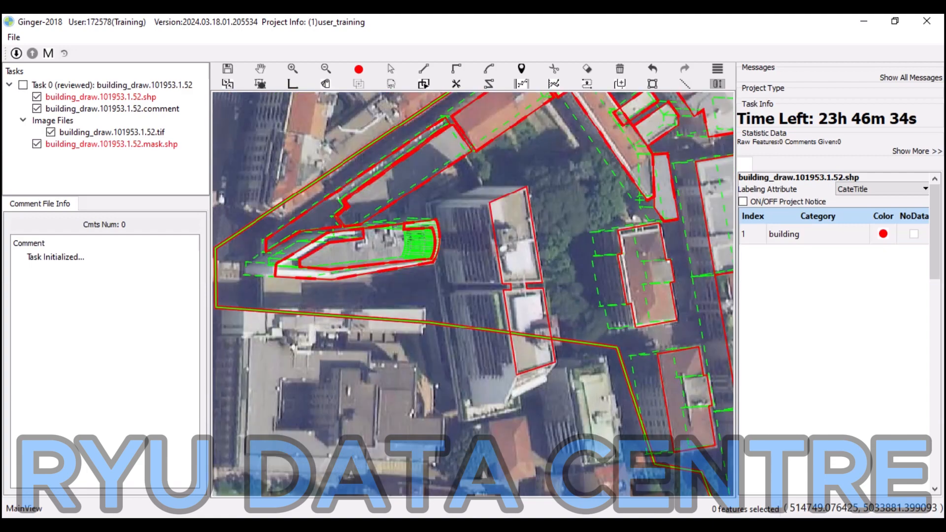
{"action": "key", "text": "space"}
{"action": "key", "text": "space"}
{"action": "mouse_move", "coordinate": [559, 314]}
{"action": "left_mouse_down"}
{"action": "mouse_move", "coordinate": [558, 267]}
{"action": "mouse_move", "coordinate": [555, 300]}
{"action": "left_mouse_up"}
{"action": "key", "text": "space"}
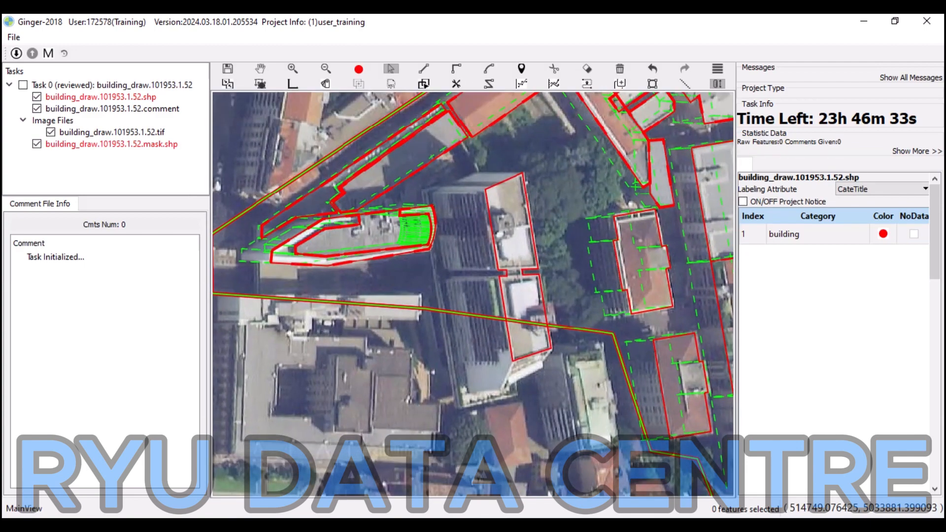
{"action": "left_click", "coordinate": [512, 239]}
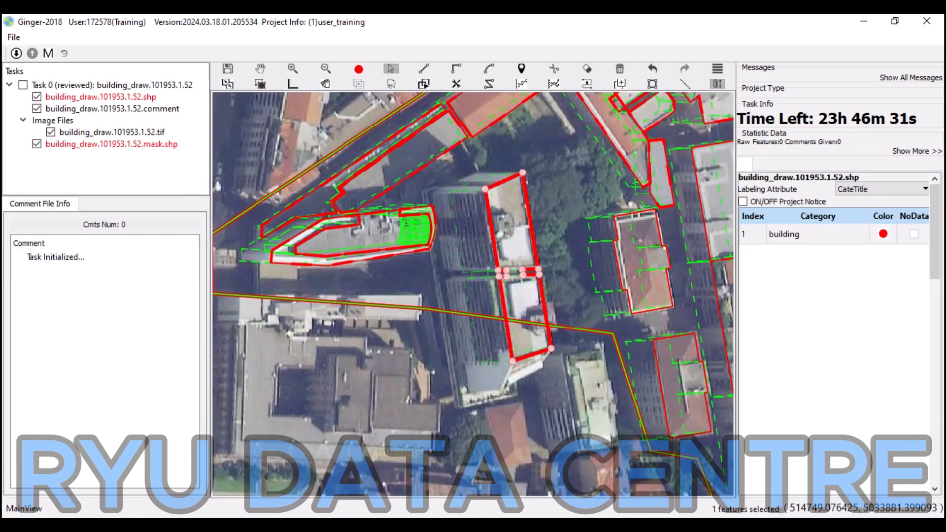
{"action": "scroll", "coordinate": [499, 322], "scroll_direction": "up", "scroll_amount": 1}
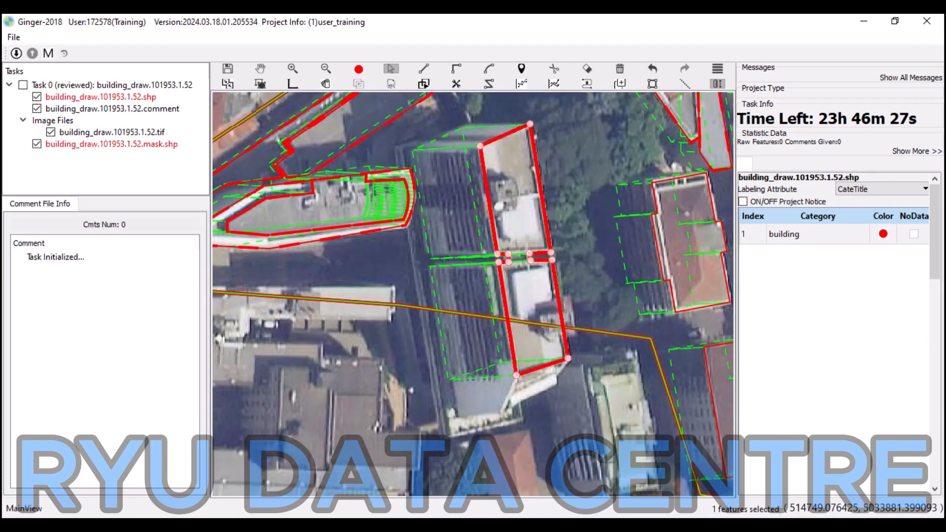
{"action": "key", "text": "Escape"}
Draw a four-sided outline around the lower white section adjoining the tall building's slanted end outside the mask.
{"action": "left_click_drag", "start_coordinate": [526, 428], "coordinate": [514, 370]}
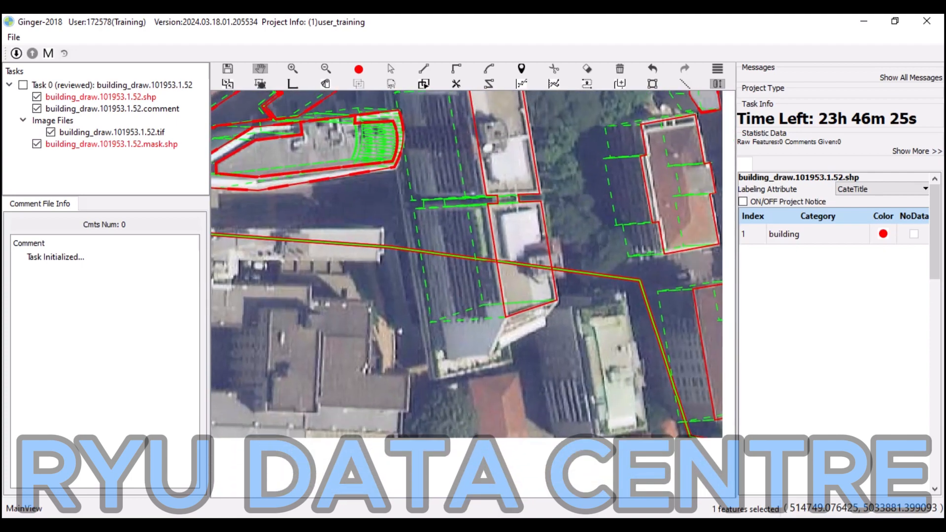
{"action": "scroll", "coordinate": [514, 370], "scroll_direction": "up", "scroll_amount": 1}
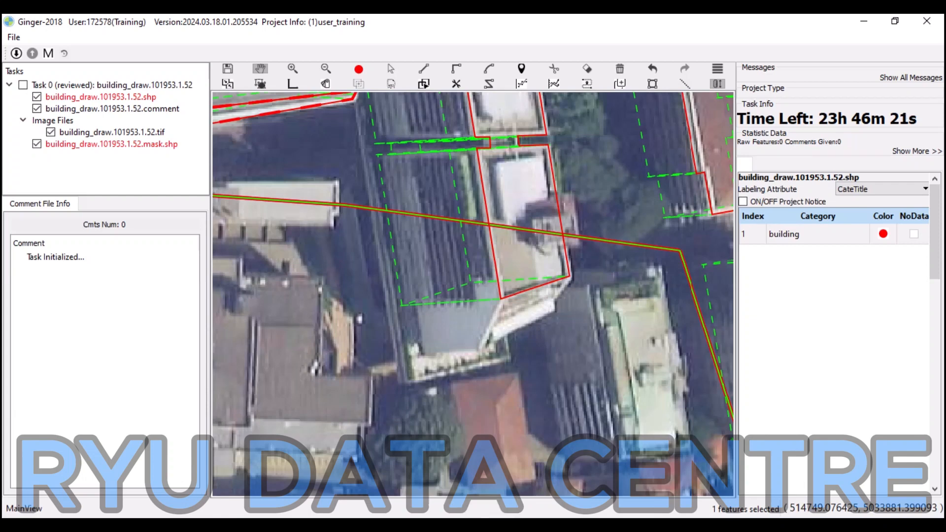
{"action": "left_click_drag", "start_coordinate": [514, 369], "coordinate": [490, 381]}
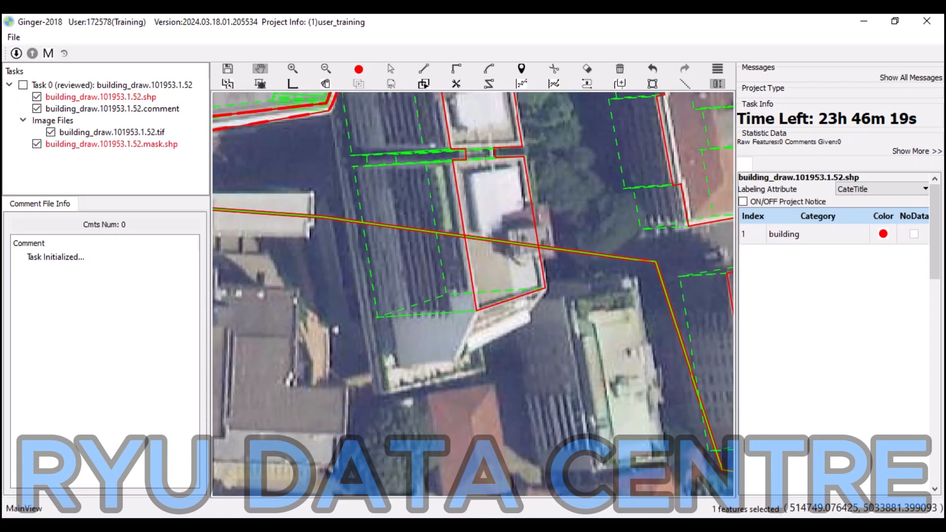
{"action": "key", "text": "r"}
{"action": "left_click", "coordinate": [458, 311]}
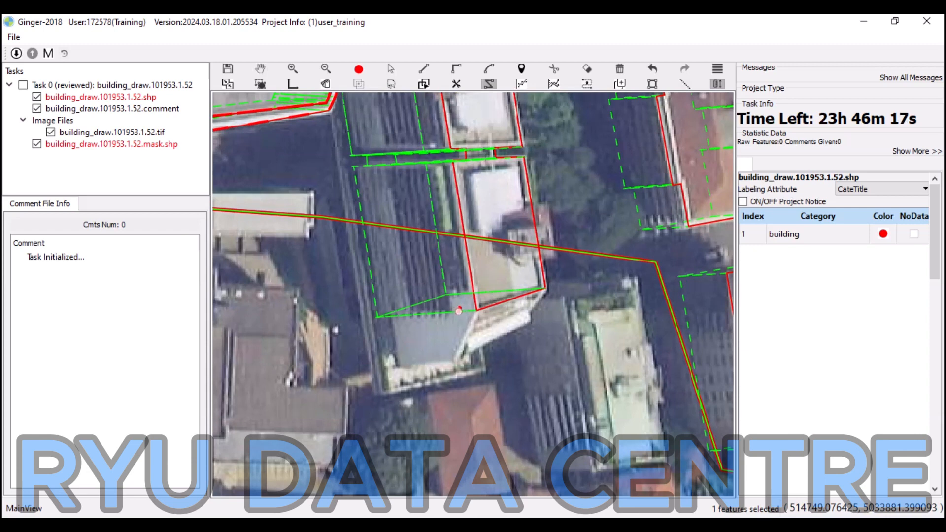
{"action": "left_click", "coordinate": [527, 289]}
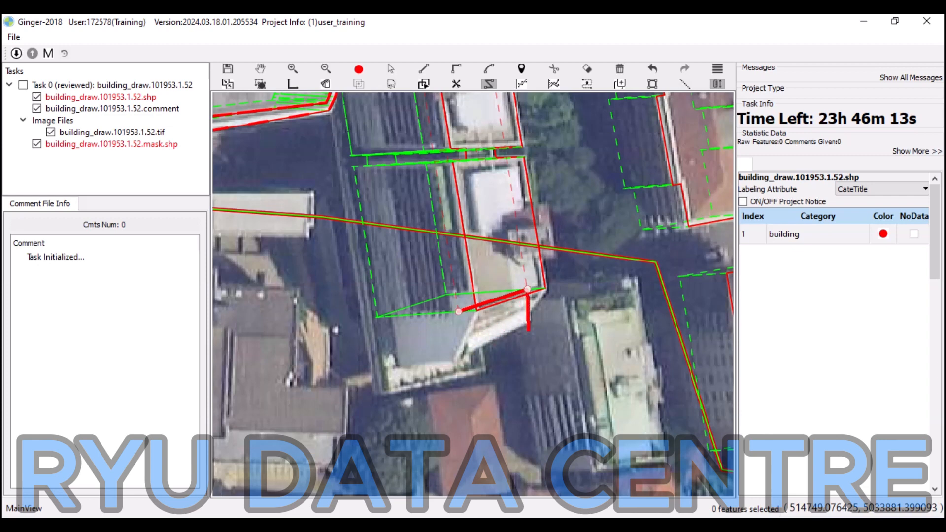
{"action": "key", "text": "o"}
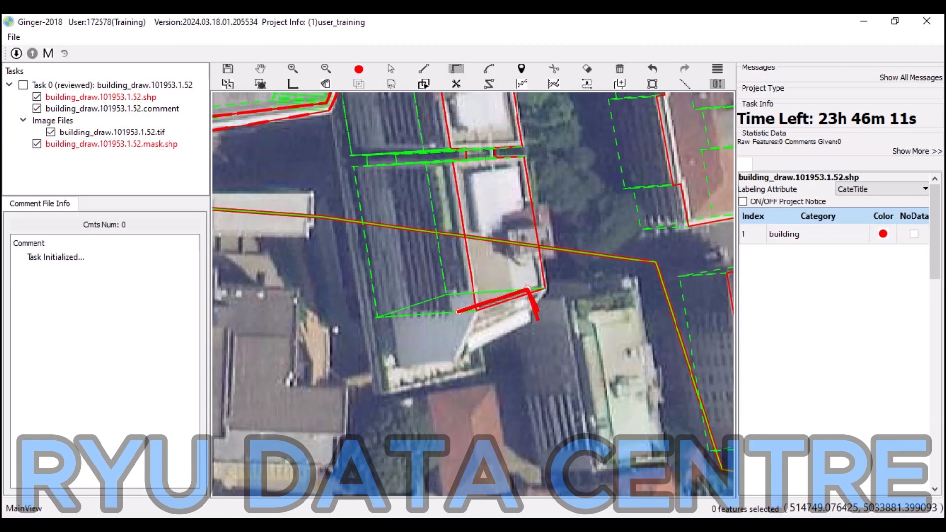
{"action": "key", "text": "l"}
{"action": "left_click", "coordinate": [531, 322]}
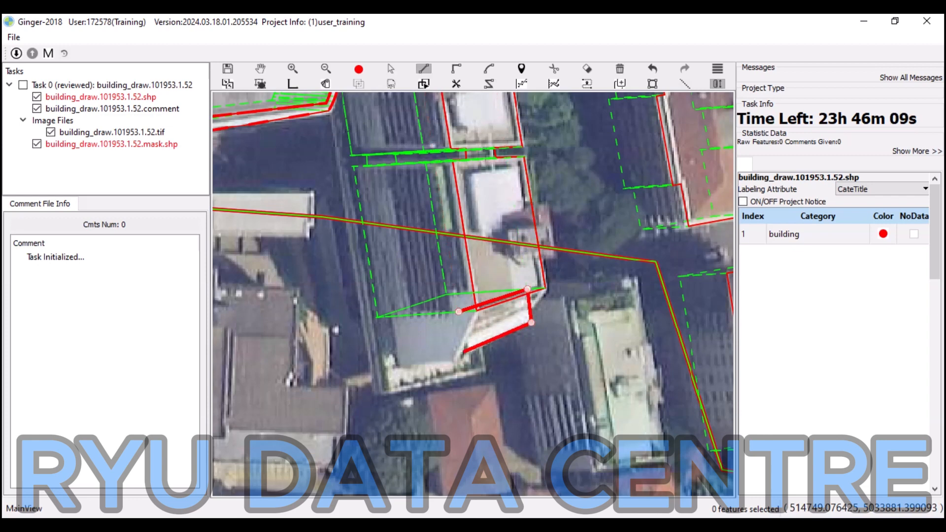
{"action": "left_click", "coordinate": [466, 352]}
{"action": "right_click", "coordinate": [471, 329]}
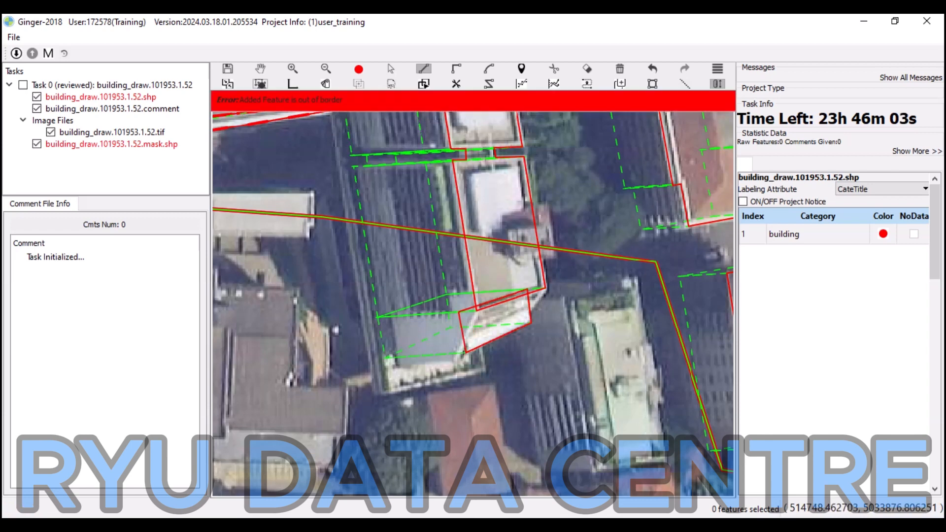
Show the filled mask overlay to check which outlines lie inside or outside the mask, then hide it.
{"action": "scroll", "coordinate": [515, 271], "scroll_direction": "down", "scroll_amount": 2}
{"action": "key", "text": "space"}
{"action": "left_click_drag", "start_coordinate": [514, 271], "coordinate": [440, 306]}
{"action": "key", "text": "f"}
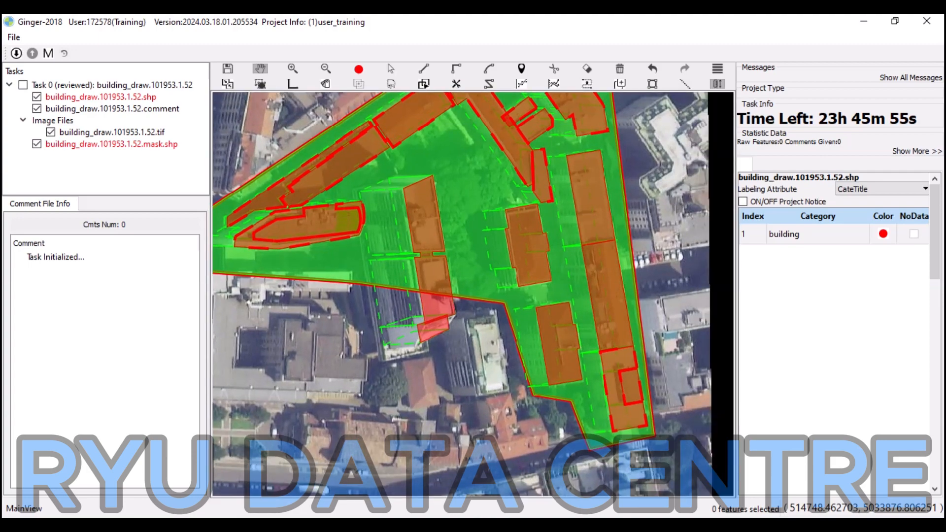
{"action": "key", "text": "f"}
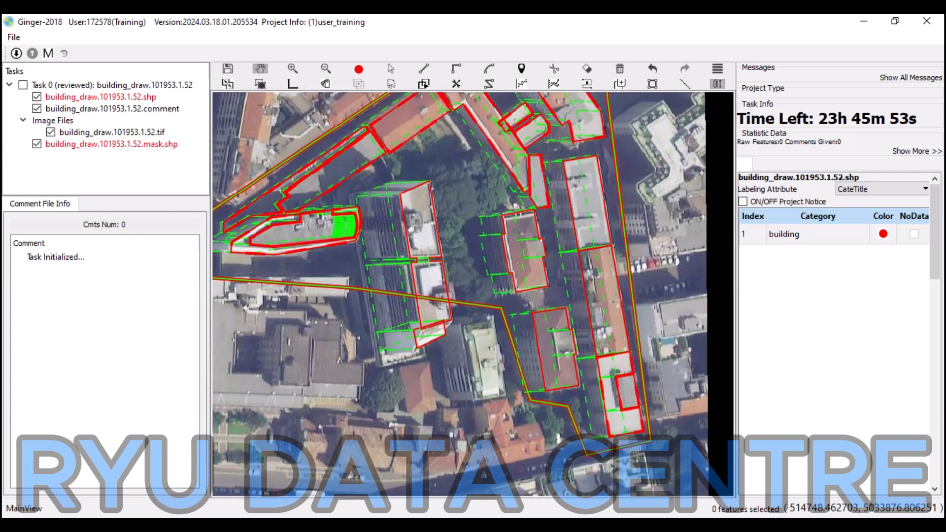
Toggle the filled mask overlay and select the tall building's outlines to check how far they extend beyond the mask.
{"action": "key", "text": "f"}
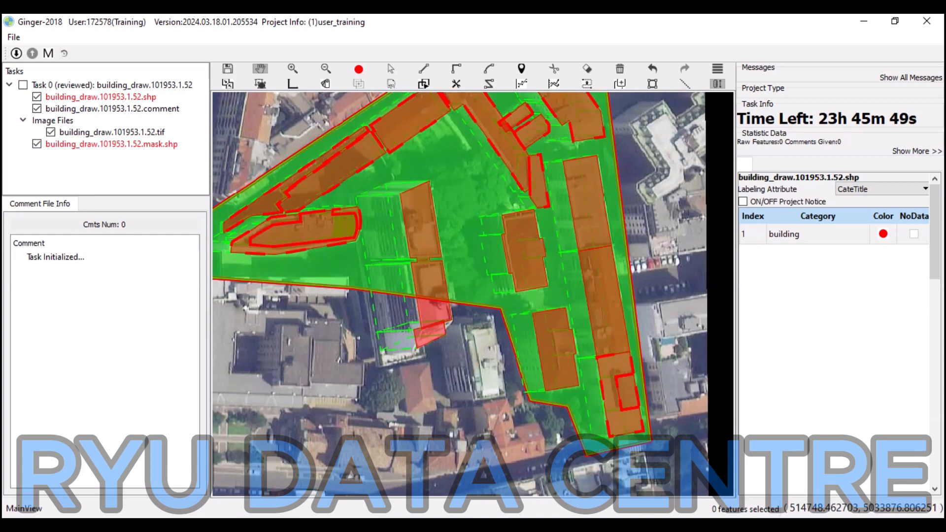
{"action": "key", "text": "f"}
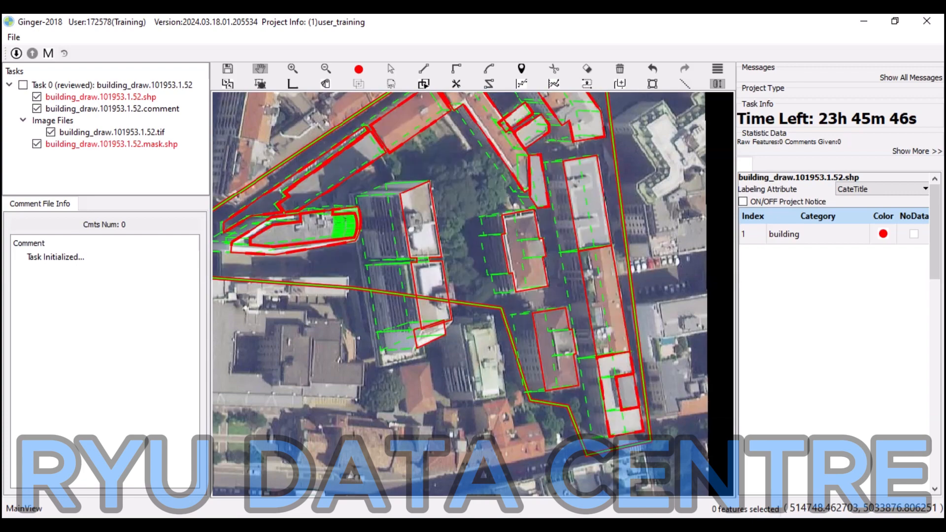
{"action": "key", "text": "s"}
{"action": "left_click_drag", "start_coordinate": [386, 232], "coordinate": [454, 376]}
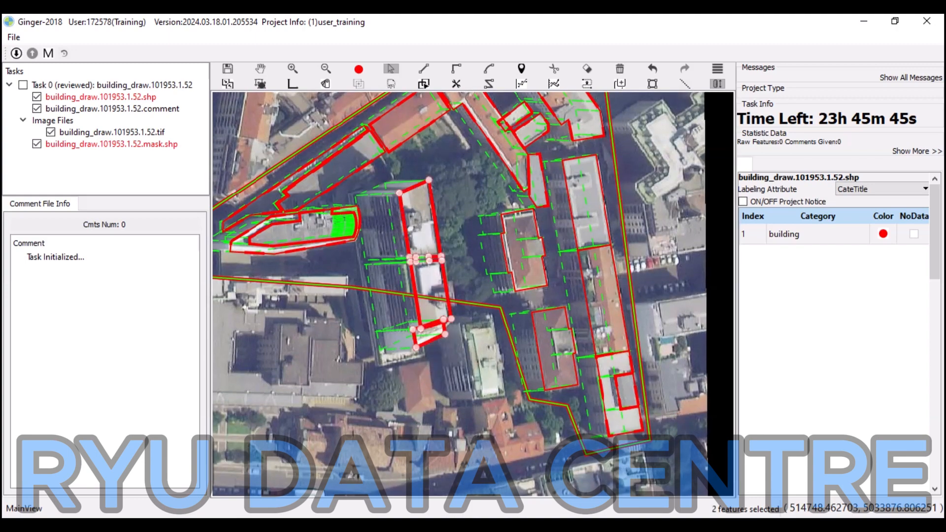
{"action": "key", "text": "Escape"}
{"action": "key", "text": "f"}
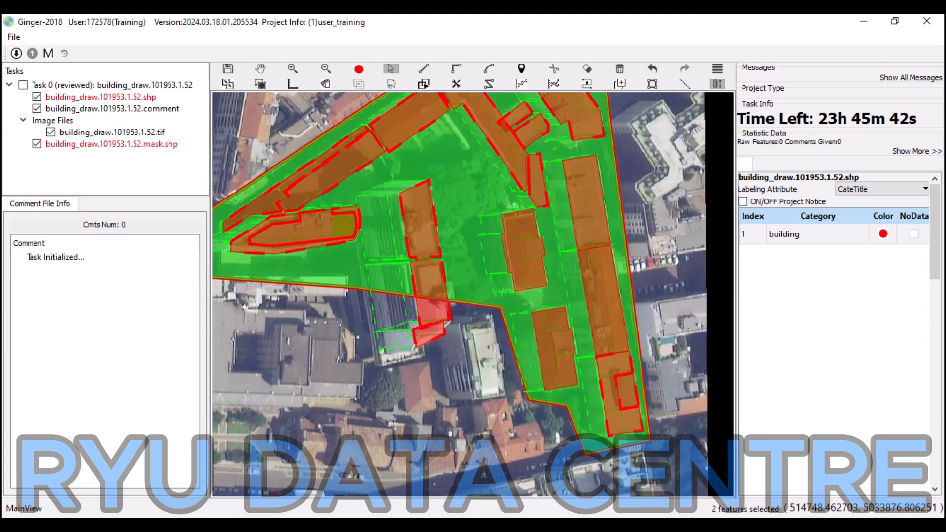
{"action": "key", "text": "f"}
Cut an L-shaped raised roof level, covering the white box and adjoining equipment, out of the tall building's northern block.
{"action": "scroll", "coordinate": [433, 238], "scroll_direction": "up", "scroll_amount": 3}
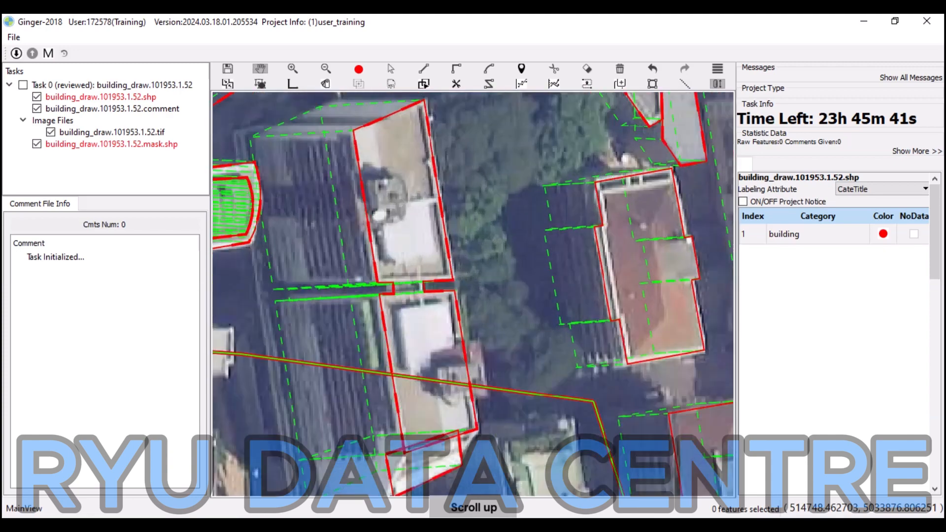
{"action": "scroll", "coordinate": [473, 295], "scroll_direction": "up", "scroll_amount": 2}
{"action": "scroll", "coordinate": [473, 295], "scroll_direction": "up", "scroll_amount": 2}
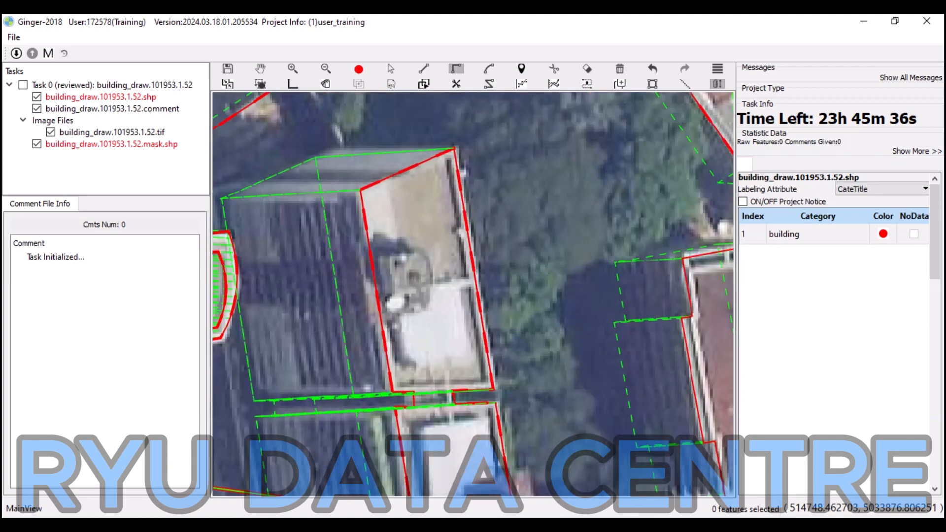
{"action": "left_click", "coordinate": [370, 258]}
{"action": "left_click", "coordinate": [423, 250]}
{"action": "left_click", "coordinate": [429, 287]}
{"action": "left_click", "coordinate": [459, 283]}
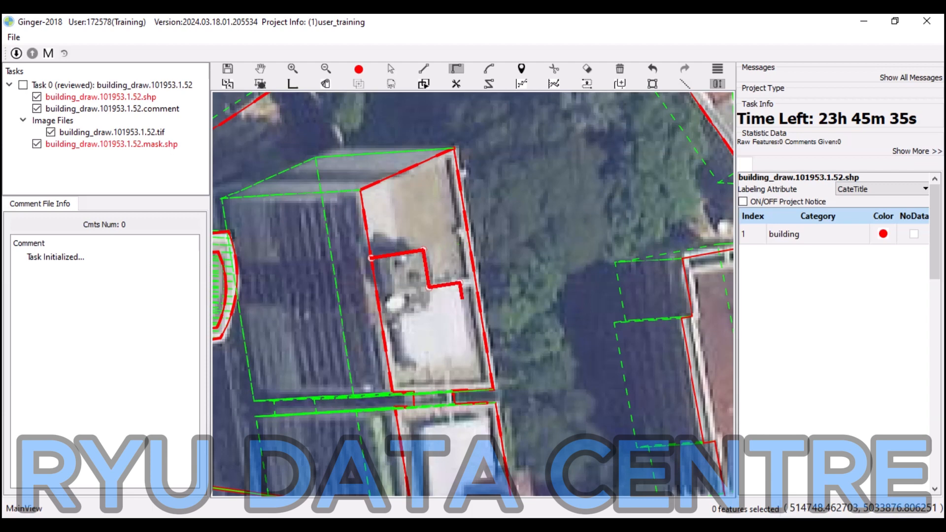
{"action": "left_click", "coordinate": [471, 355]}
{"action": "left_click", "coordinate": [404, 364]}
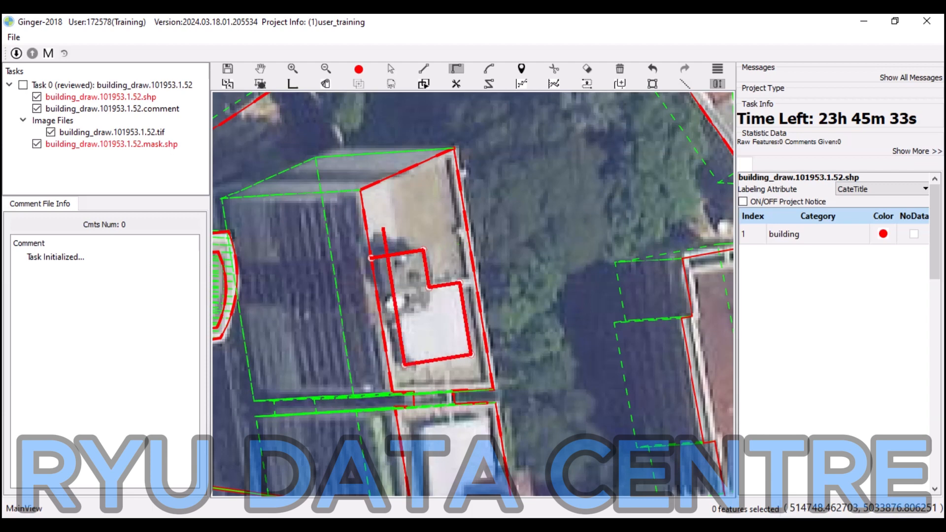
{"action": "left_click", "coordinate": [382, 225]}
{"action": "key", "text": "c"}
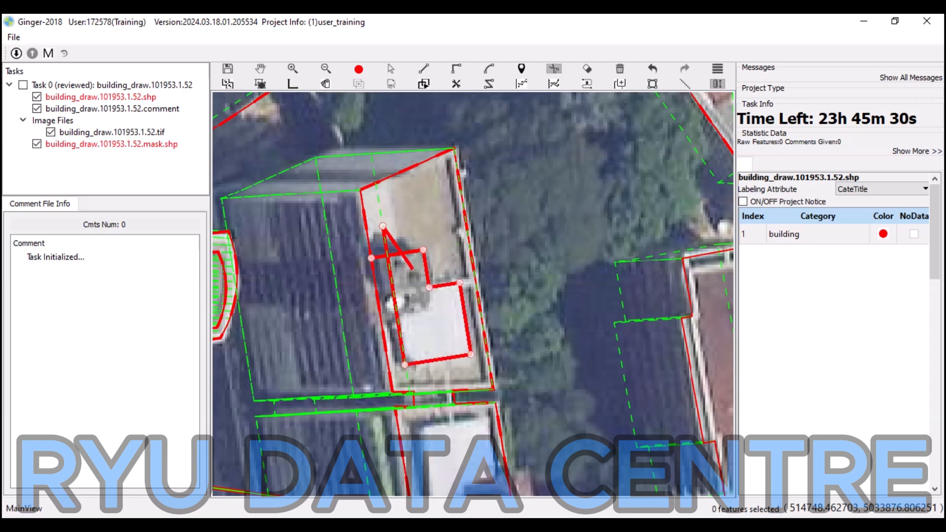
{"action": "right_click", "coordinate": [407, 262]}
Cut a stepped raised roof level, covering the white box and adjoining rooftop structure, out of the tall building's southern block to its outer edge.
{"action": "key", "text": "space"}
{"action": "left_click_drag", "start_coordinate": [407, 262], "coordinate": [357, 81]}
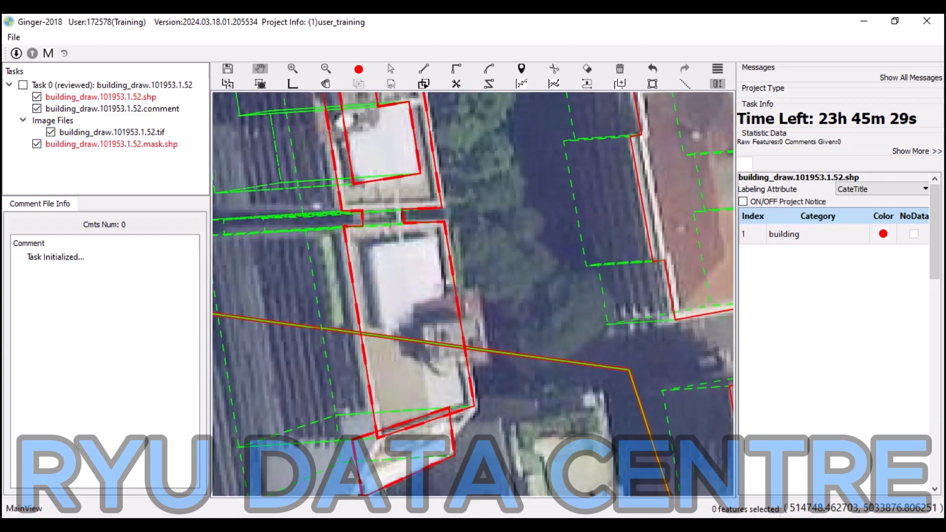
{"action": "key", "text": "r"}
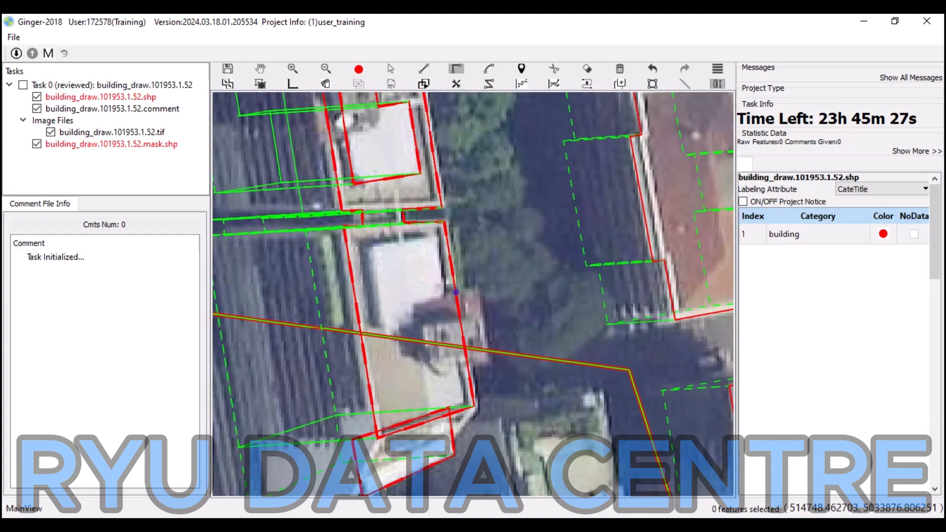
{"action": "left_click", "coordinate": [443, 293]}
{"action": "left_click", "coordinate": [437, 238]}
{"action": "left_click", "coordinate": [375, 249]}
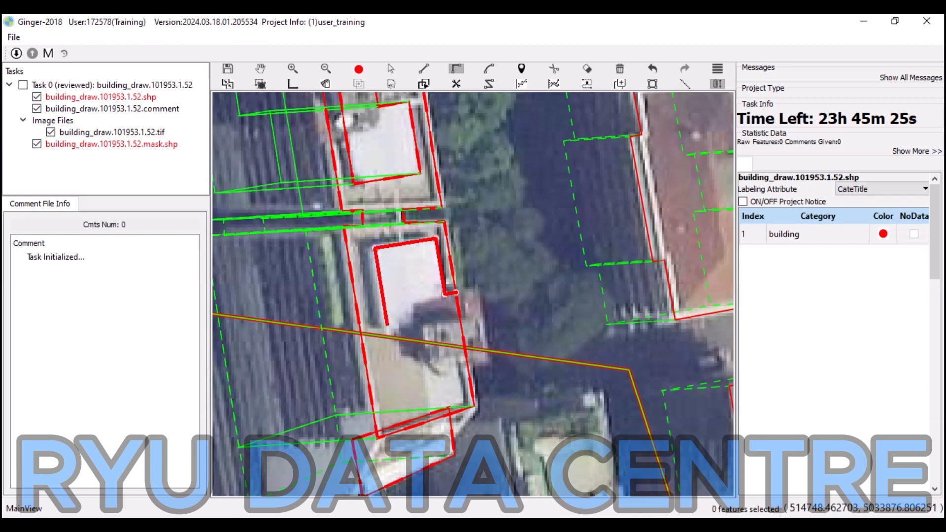
{"action": "left_click", "coordinate": [387, 327]}
{"action": "left_click", "coordinate": [422, 322]}
{"action": "left_click", "coordinate": [428, 365]}
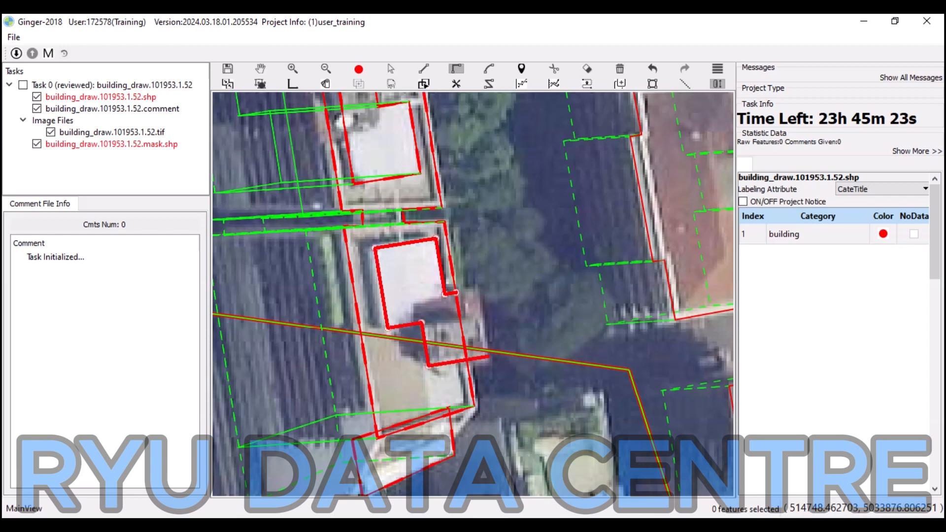
{"action": "key", "text": "c"}
{"action": "left_click", "coordinate": [483, 354]}
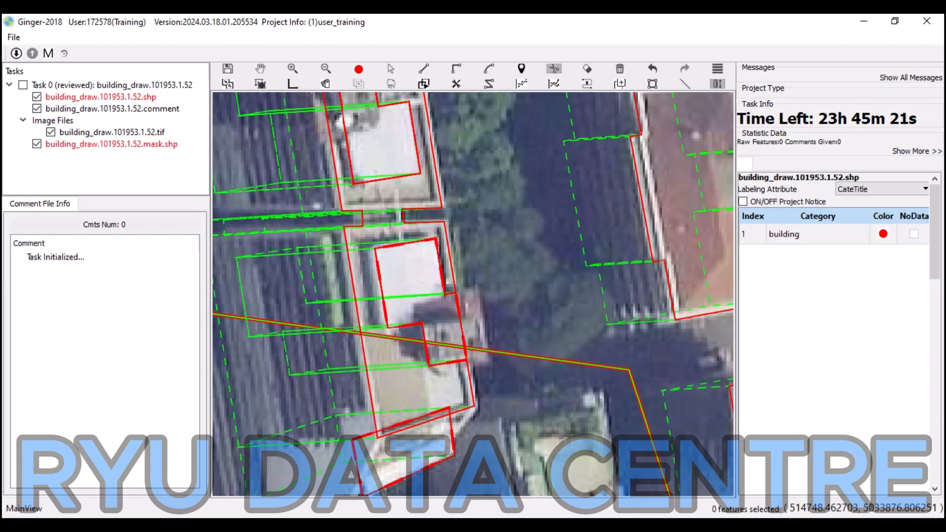
Trace a new outline along the tall building's facade base from its northern corner, past the gap, to the slanted southern end.
{"action": "key", "text": "h"}
{"action": "scroll", "coordinate": [477, 336], "scroll_direction": "down", "scroll_amount": 1}
{"action": "key", "text": "v"}
{"action": "key", "text": "h"}
{"action": "left_click_drag", "start_coordinate": [476, 337], "coordinate": [557, 421]}
{"action": "key", "text": "space"}
{"action": "key", "text": "space"}
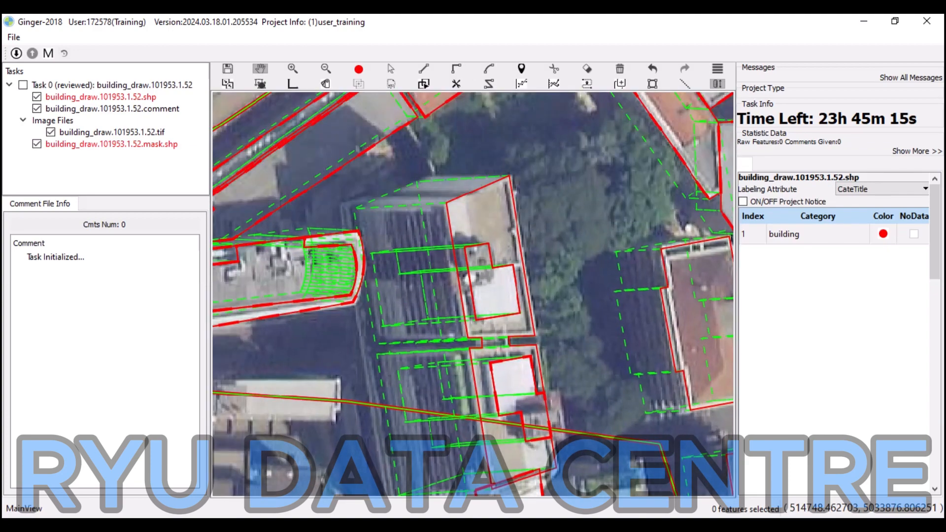
{"action": "scroll", "coordinate": [386, 202], "scroll_direction": "up", "scroll_amount": 3}
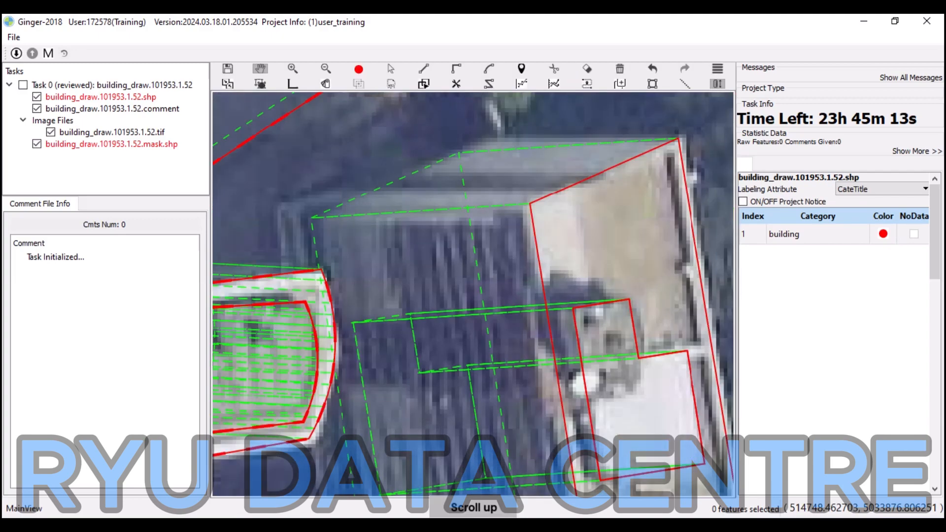
{"action": "scroll", "coordinate": [344, 218], "scroll_direction": "up", "scroll_amount": 1}
{"action": "key", "text": "z"}
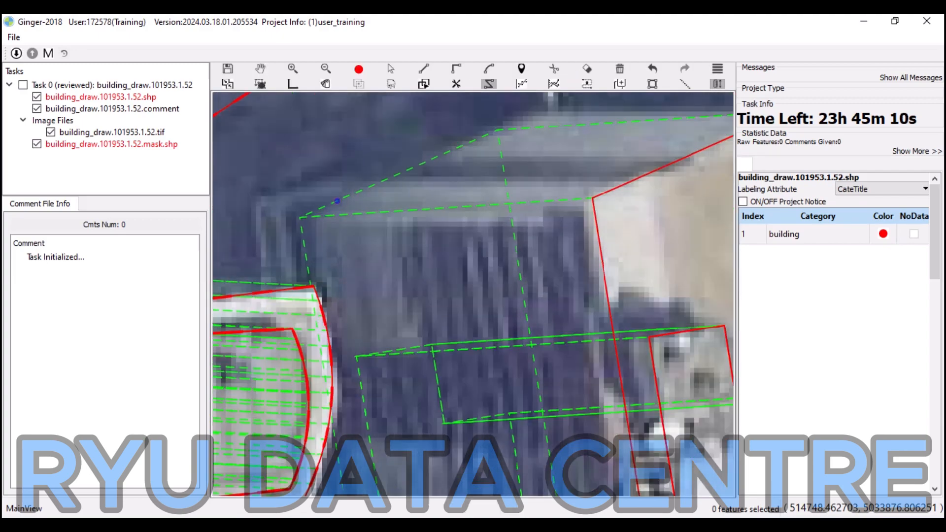
{"action": "left_click", "coordinate": [317, 216]}
{"action": "scroll", "coordinate": [322, 233], "scroll_direction": "down", "scroll_amount": 1}
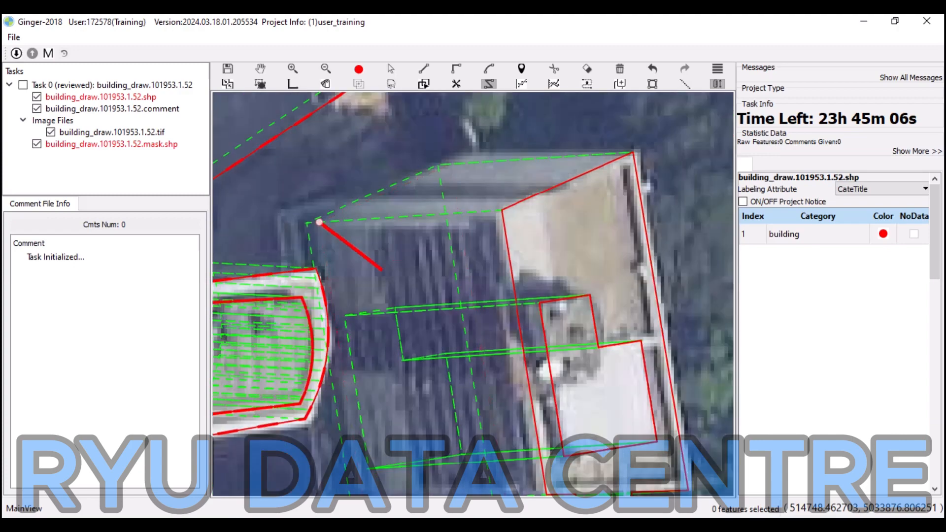
{"action": "left_click", "coordinate": [321, 236]}
{"action": "left_click_drag", "start_coordinate": [386, 326], "coordinate": [346, 162]}
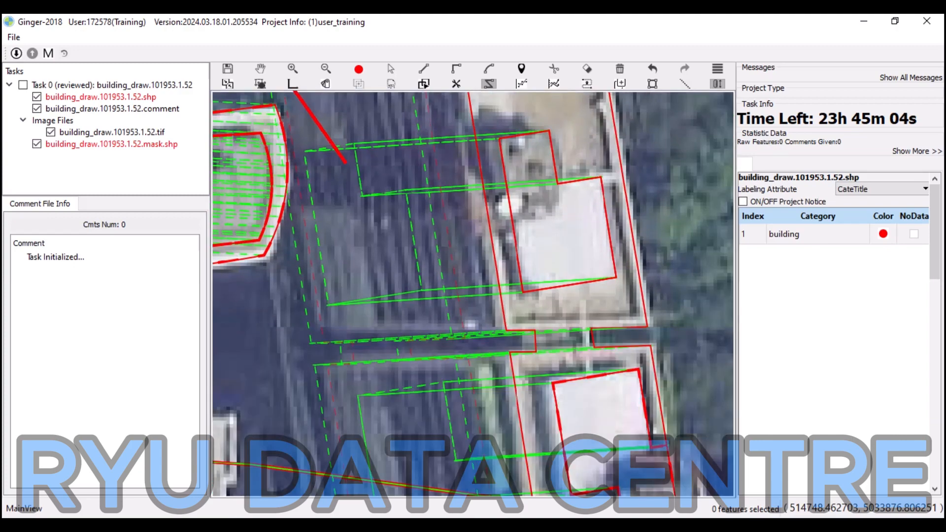
{"action": "scroll", "coordinate": [346, 162], "scroll_direction": "down", "scroll_amount": 1}
{"action": "left_click_drag", "start_coordinate": [407, 408], "coordinate": [400, 151]}
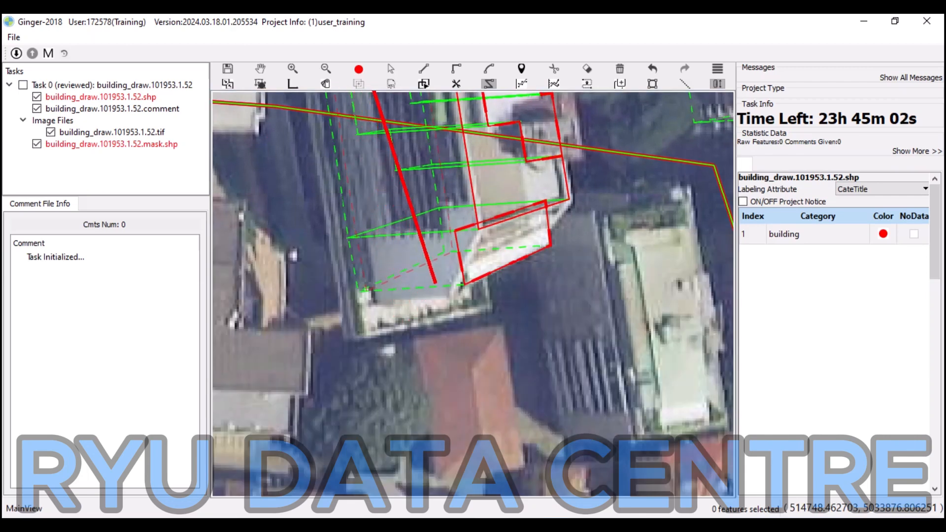
{"action": "left_click", "coordinate": [367, 291]}
{"action": "left_click", "coordinate": [453, 252]}
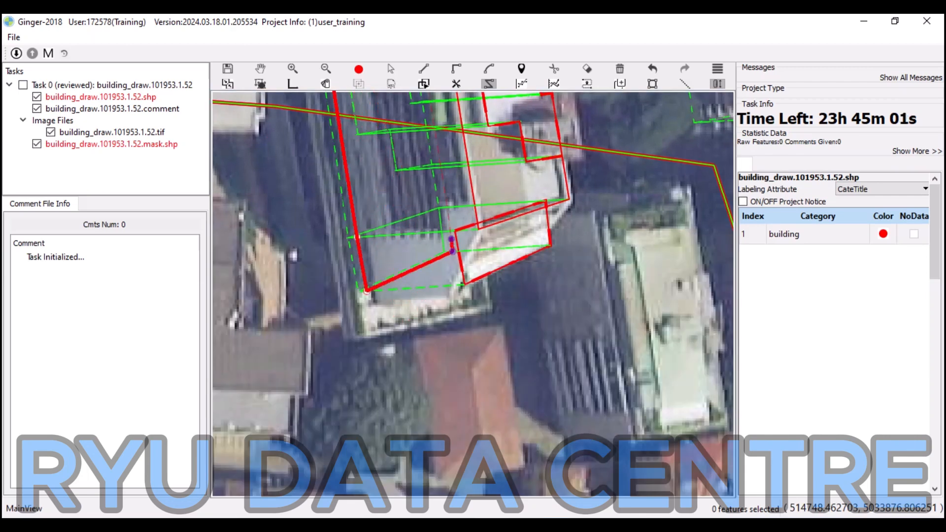
Complete the facade-base outline around the low terrace at the southern end and back along the outer edge to the northern corner.
{"action": "scroll", "coordinate": [451, 239], "scroll_direction": "up", "scroll_amount": 1}
{"action": "left_click", "coordinate": [451, 238]}
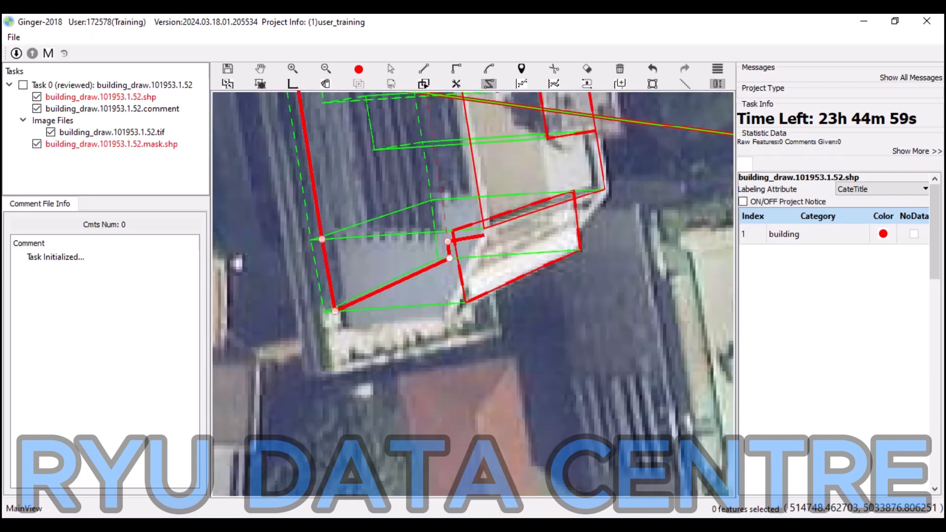
{"action": "left_click", "coordinate": [483, 236]}
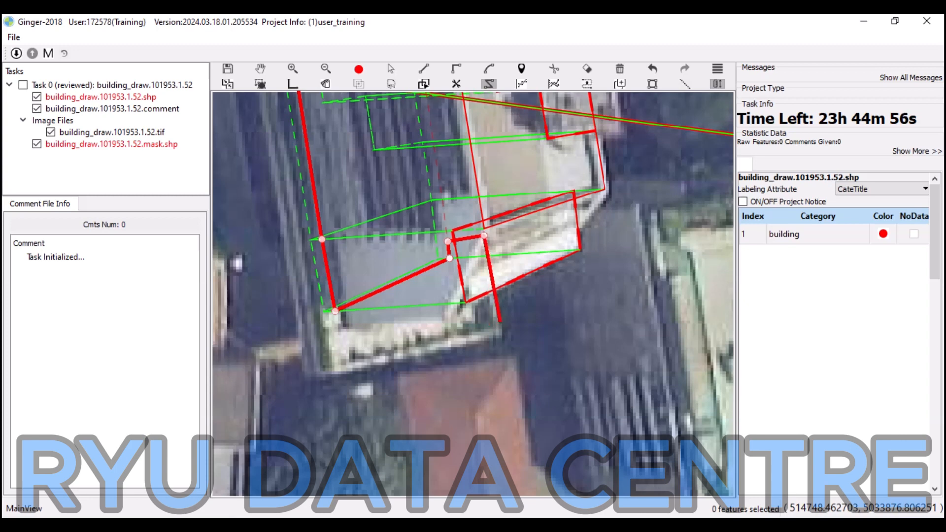
{"action": "left_click", "coordinate": [500, 335]}
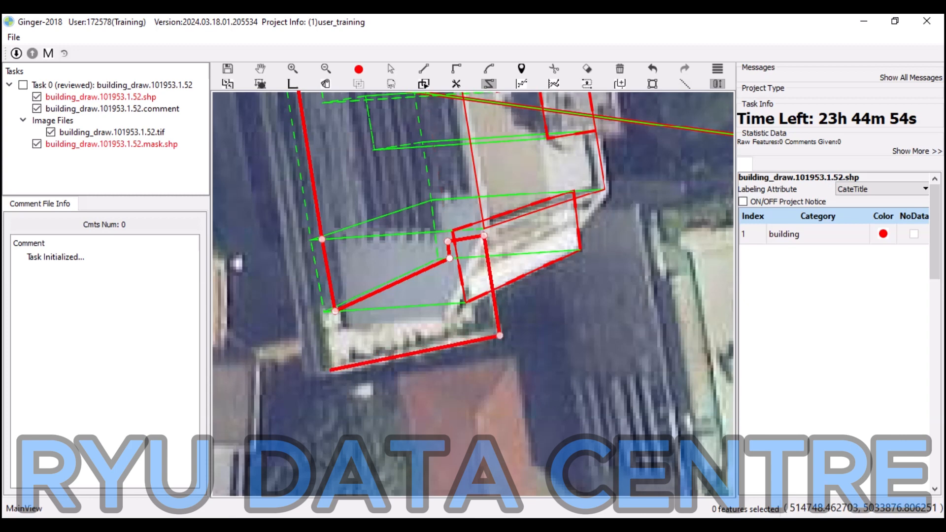
{"action": "scroll", "coordinate": [318, 362], "scroll_direction": "down", "scroll_amount": 1}
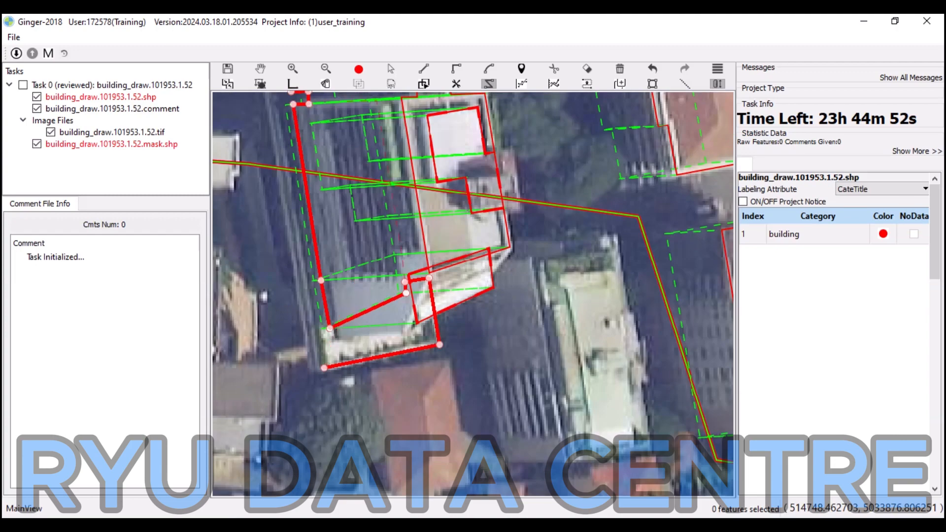
{"action": "left_click_drag", "start_coordinate": [295, 178], "coordinate": [349, 335]}
{"action": "left_click_drag", "start_coordinate": [324, 232], "coordinate": [370, 422]}
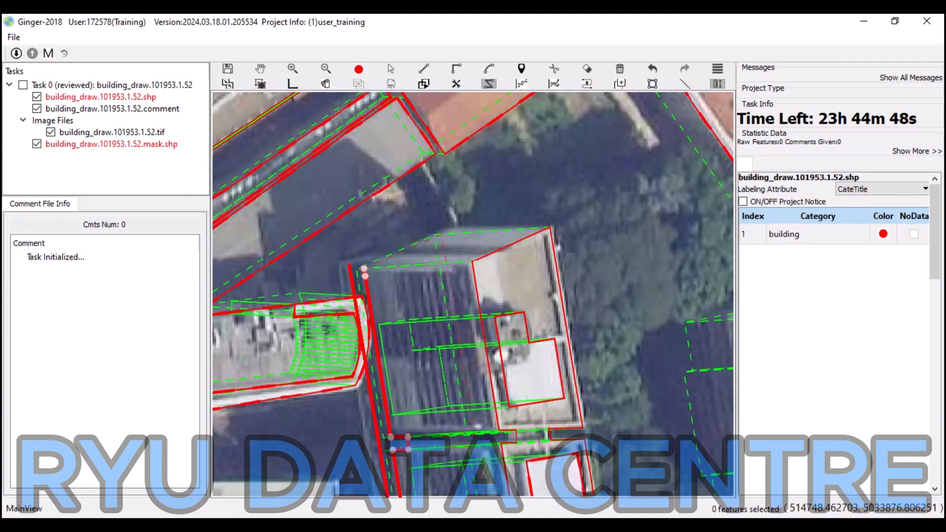
{"action": "double_click", "coordinate": [350, 266]}
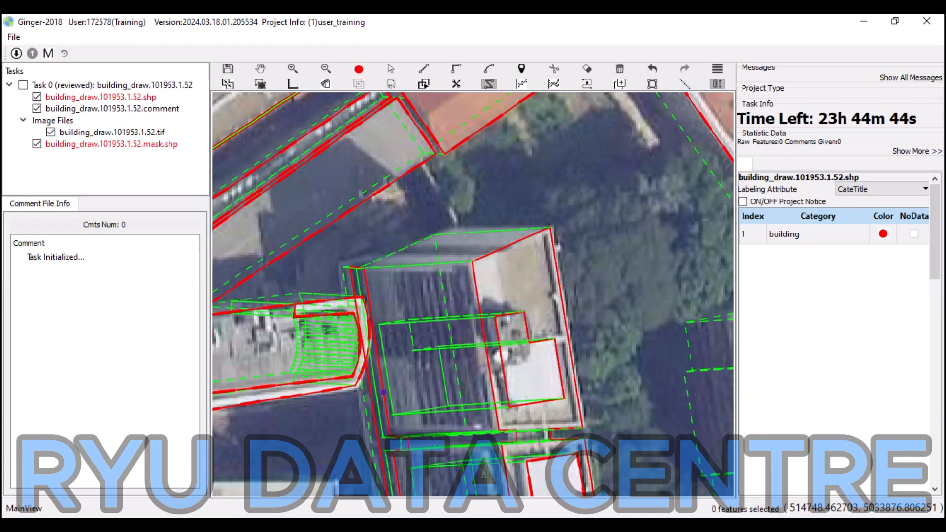
Inspect the new facade-base outline and its footprint offset along the tall building, selecting it and the neighbouring roof outlines.
{"action": "key", "text": "Escape"}
{"action": "left_click_drag", "start_coordinate": [391, 409], "coordinate": [392, 240]}
{"action": "scroll", "coordinate": [396, 359], "scroll_direction": "up", "scroll_amount": 1}
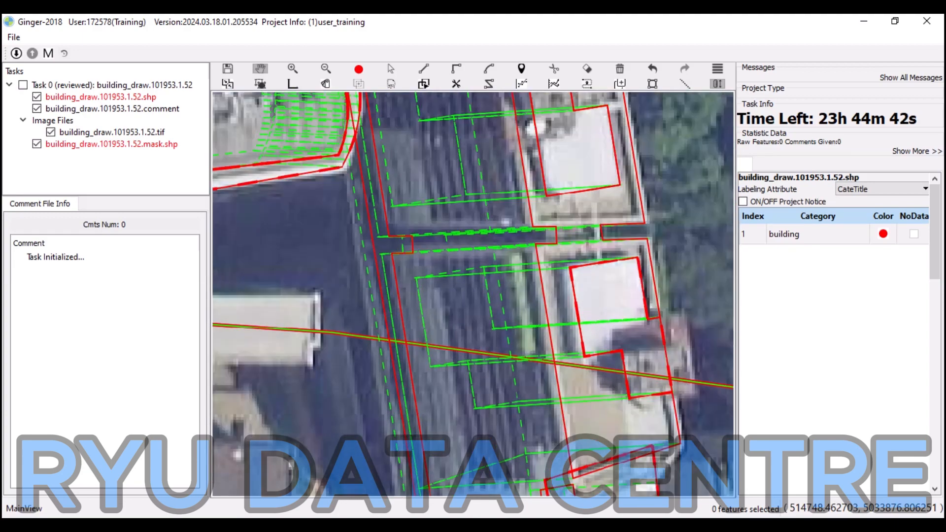
{"action": "scroll", "coordinate": [396, 365], "scroll_direction": "up", "scroll_amount": 1}
{"action": "key", "text": "s"}
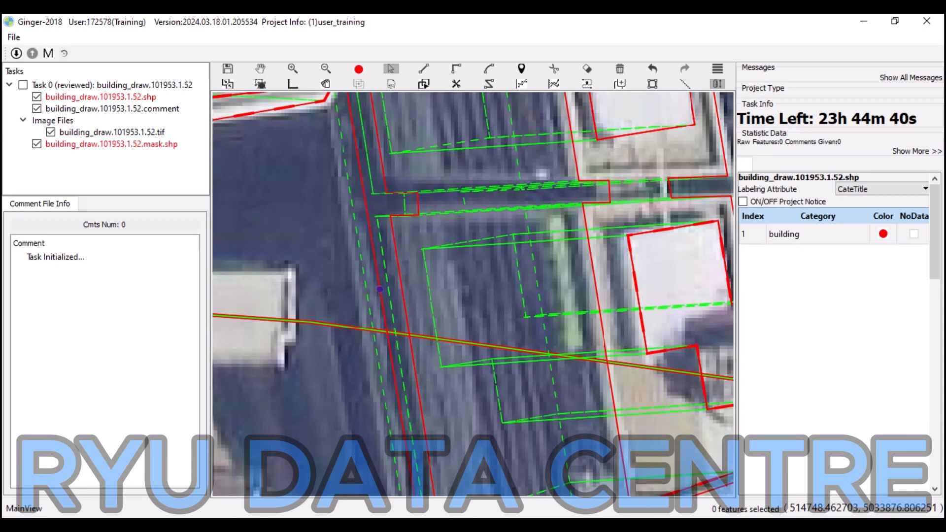
{"action": "left_click", "coordinate": [379, 289]}
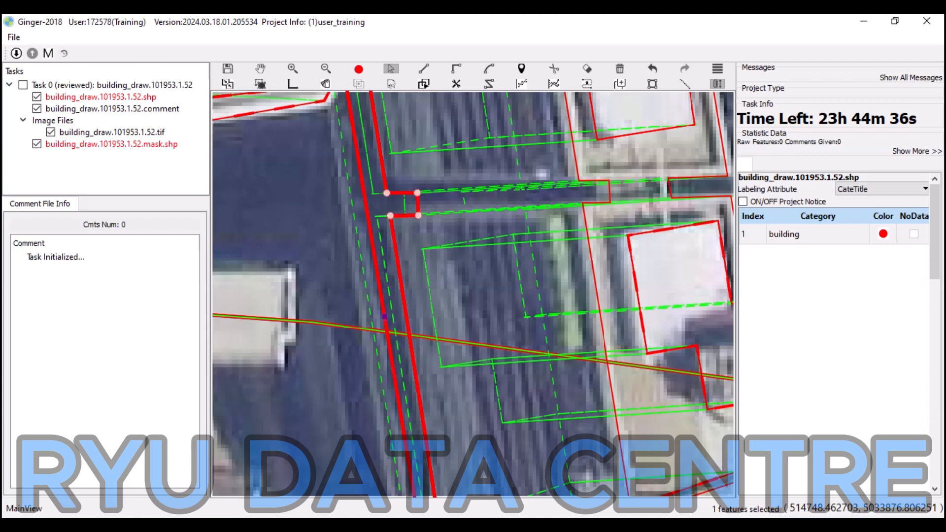
{"action": "left_click_drag", "start_coordinate": [384, 316], "coordinate": [286, 126]}
{"action": "scroll", "coordinate": [394, 316], "scroll_direction": "down", "scroll_amount": 2}
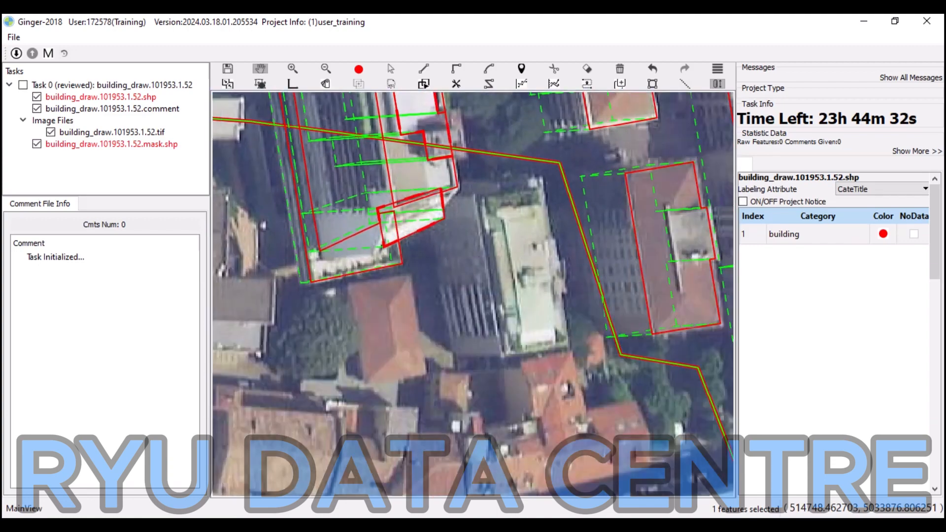
{"action": "left_click_drag", "start_coordinate": [370, 291], "coordinate": [385, 148]}
{"action": "scroll", "coordinate": [386, 333], "scroll_direction": "down", "scroll_amount": 1}
{"action": "key", "text": "s"}
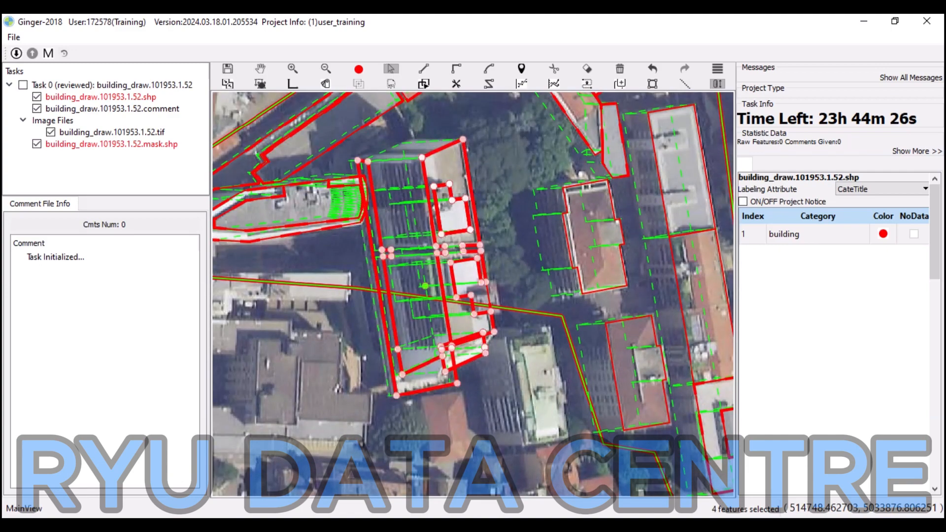
{"action": "key", "text": "Escape"}
Run the topology check on the finished building outlines and bring up the task submission confirmation.
{"action": "key", "text": "h"}
{"action": "scroll", "coordinate": [492, 326], "scroll_direction": "down", "scroll_amount": 2}
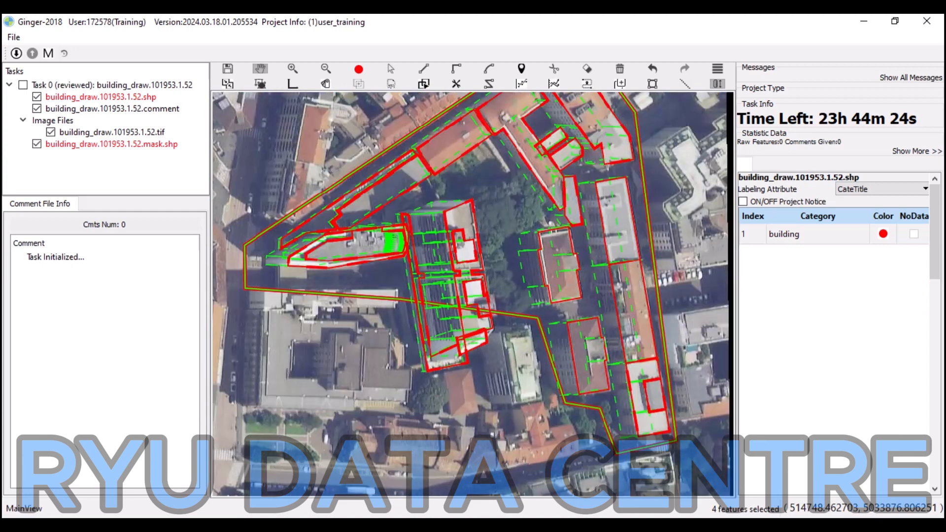
{"action": "left_click_drag", "start_coordinate": [492, 326], "coordinate": [501, 339]}
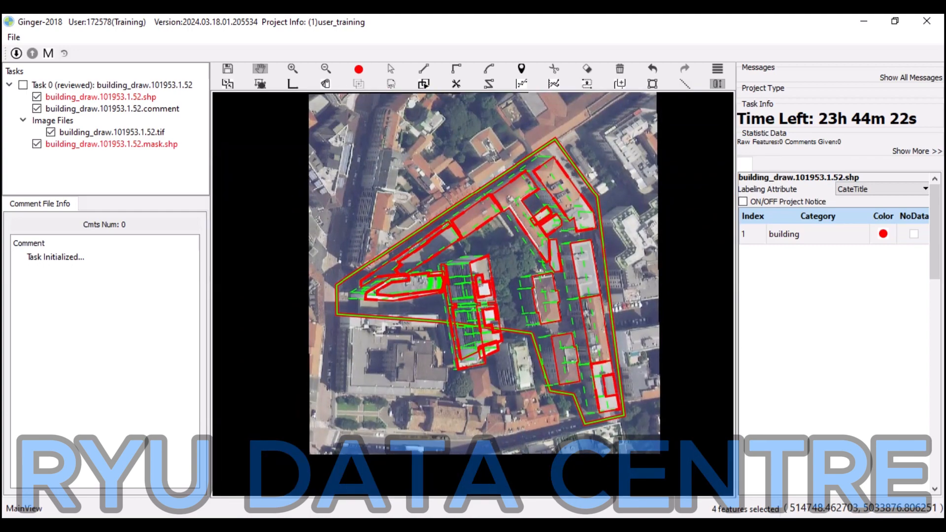
{"action": "key", "text": "ctrl+t"}
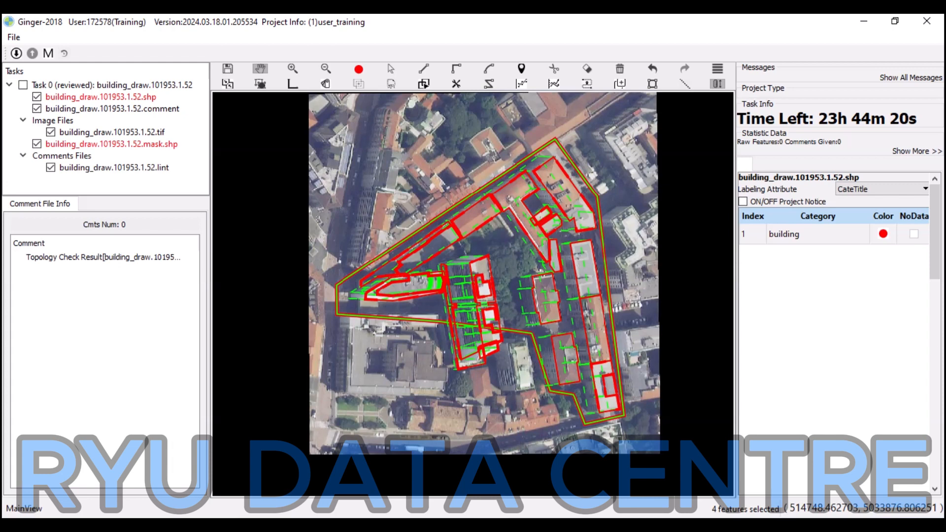
{"action": "left_click_drag", "start_coordinate": [473, 295], "coordinate": [410, 285]}
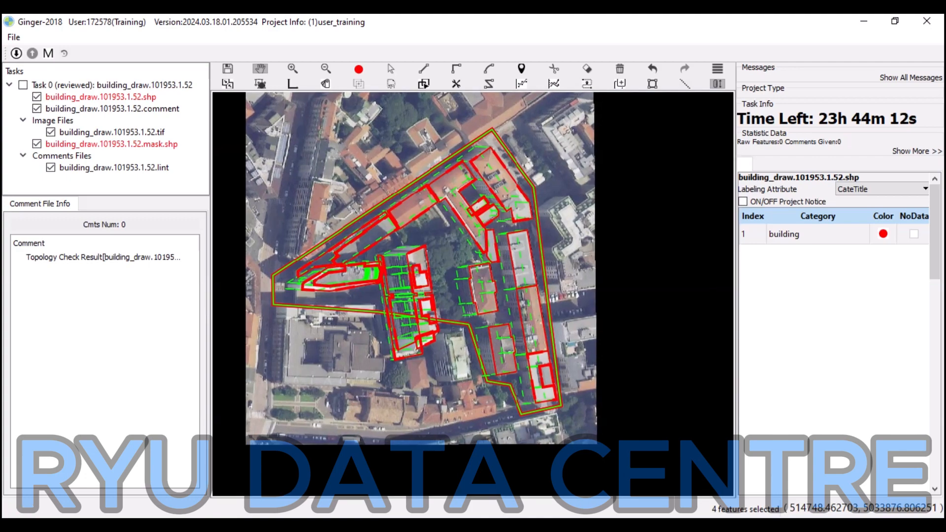
{"action": "key", "text": "alt+Tab"}
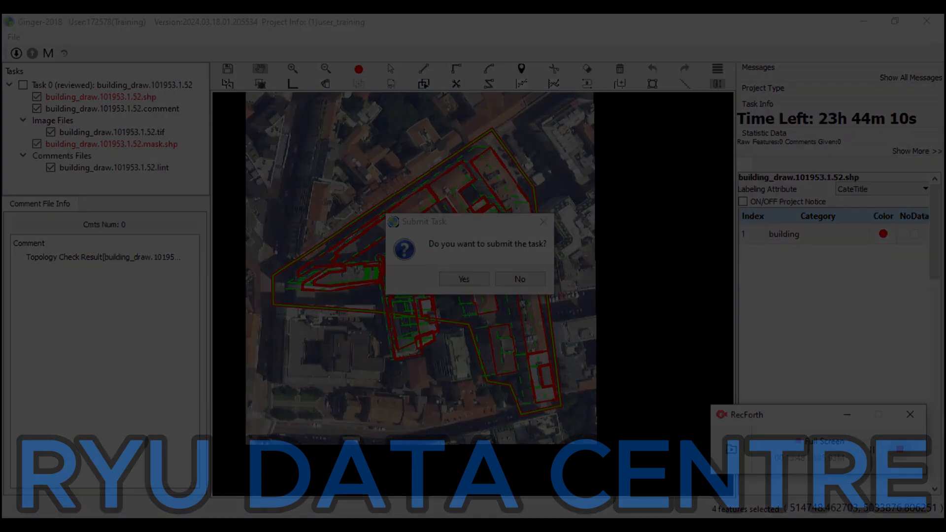